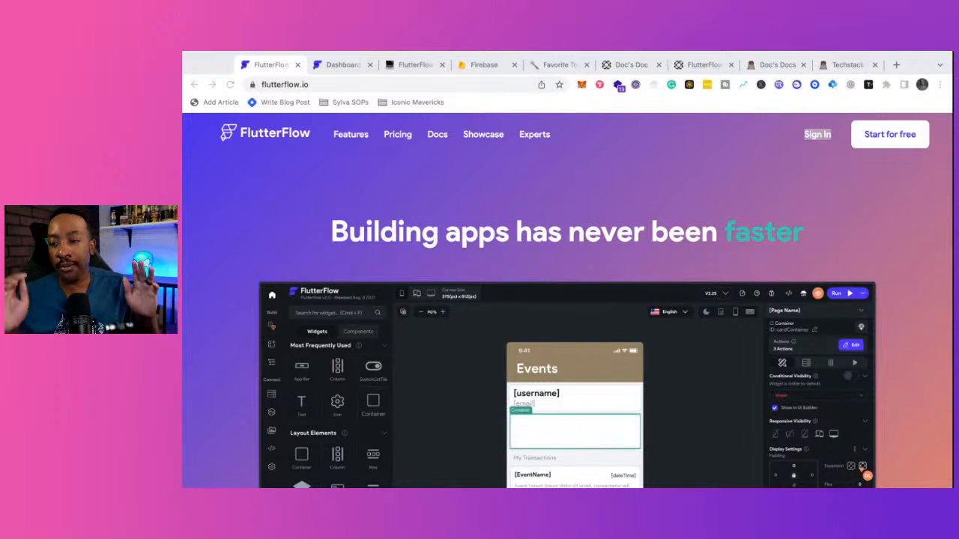
- Switch to the Notion 'FlutterFlow for Beginners' notes tab
{"action": "left_click", "coordinate": [412, 69]}
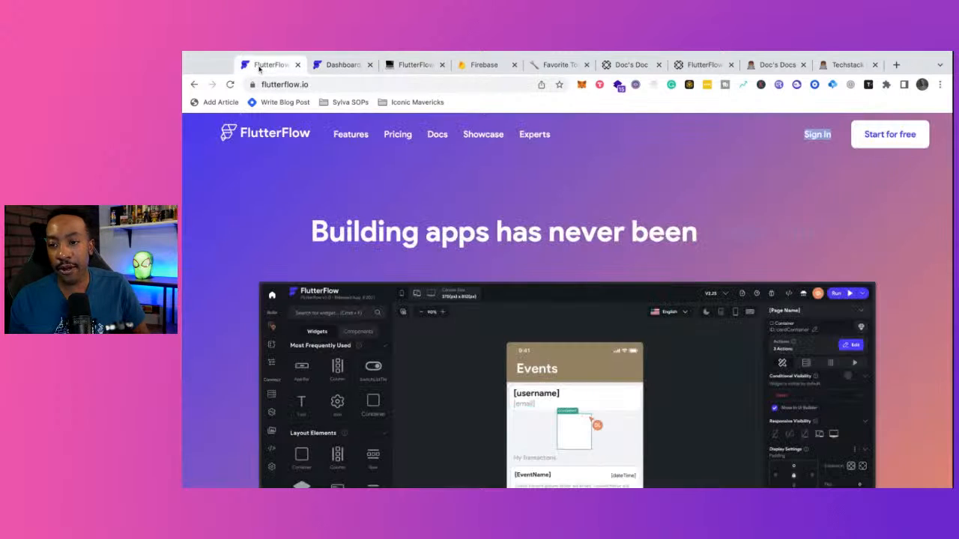
- Go back to the flutterflow.io tab and scroll down to the Build Different features section
{"action": "left_click", "coordinate": [262, 66]}
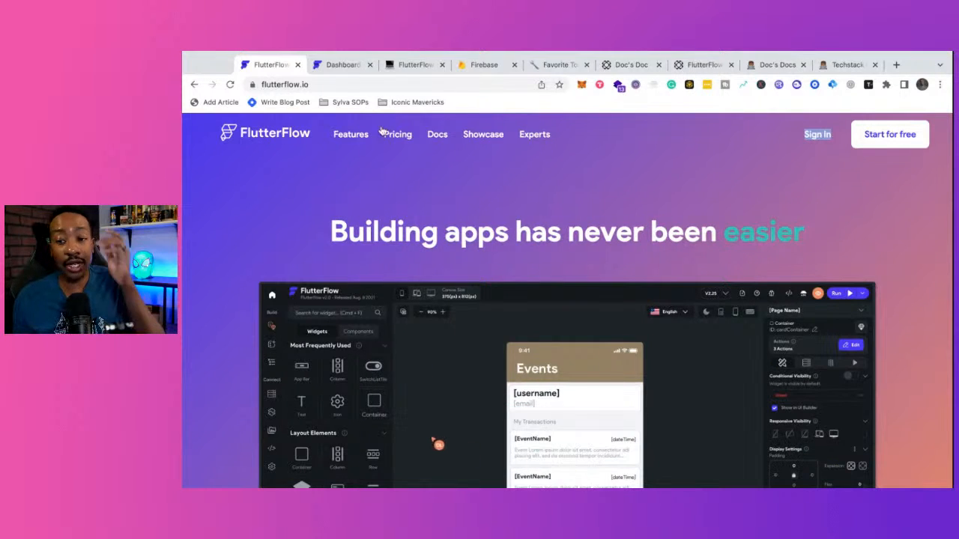
{"action": "scroll", "coordinate": [380, 211], "scroll_direction": "down", "scroll_amount": 5}
{"action": "scroll", "coordinate": [379, 212], "scroll_direction": "down", "scroll_amount": 5}
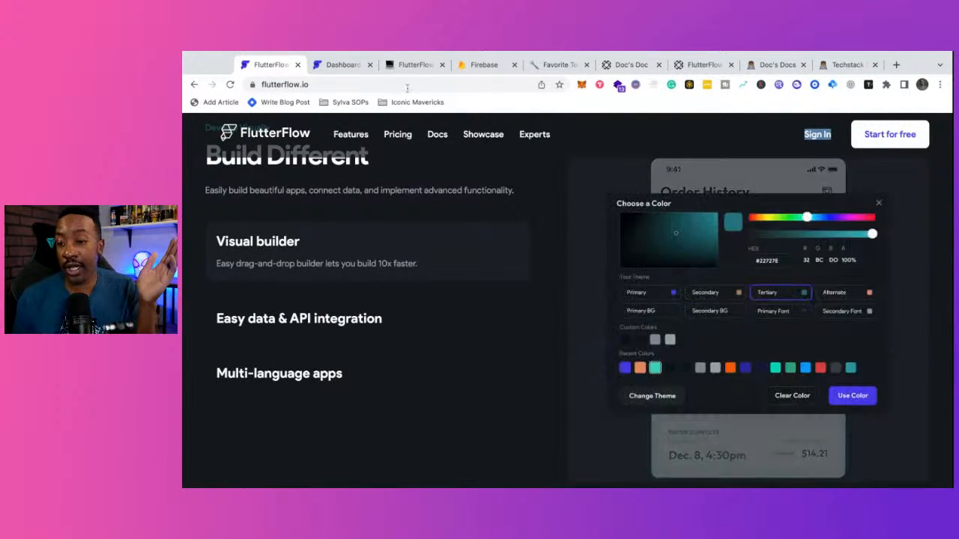
- Expand 'Setup the following account' in the Notion notes to see its three steps, then return to flutterflow.io
{"action": "left_click", "coordinate": [407, 65]}
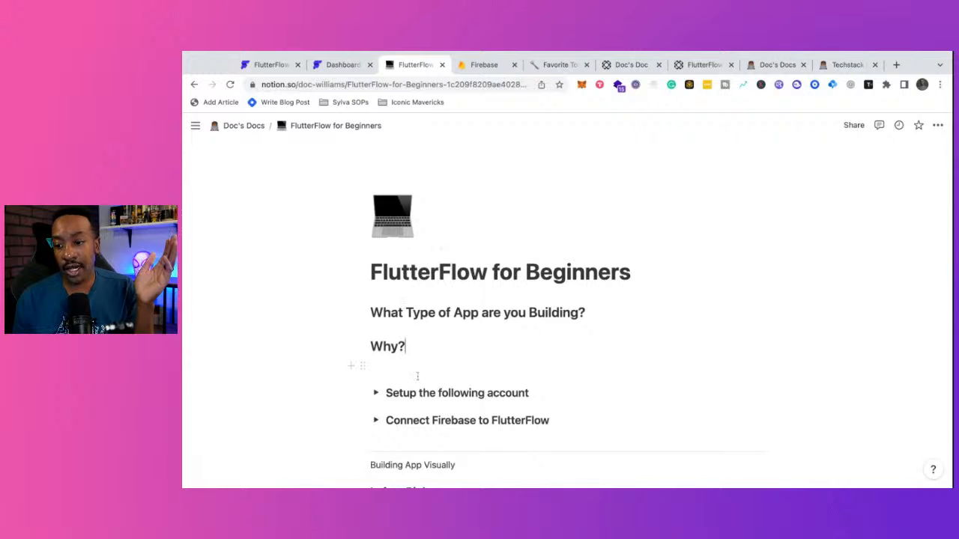
{"action": "scroll", "coordinate": [417, 377], "scroll_direction": "down", "scroll_amount": 1}
{"action": "scroll", "coordinate": [418, 377], "scroll_direction": "up", "scroll_amount": 1}
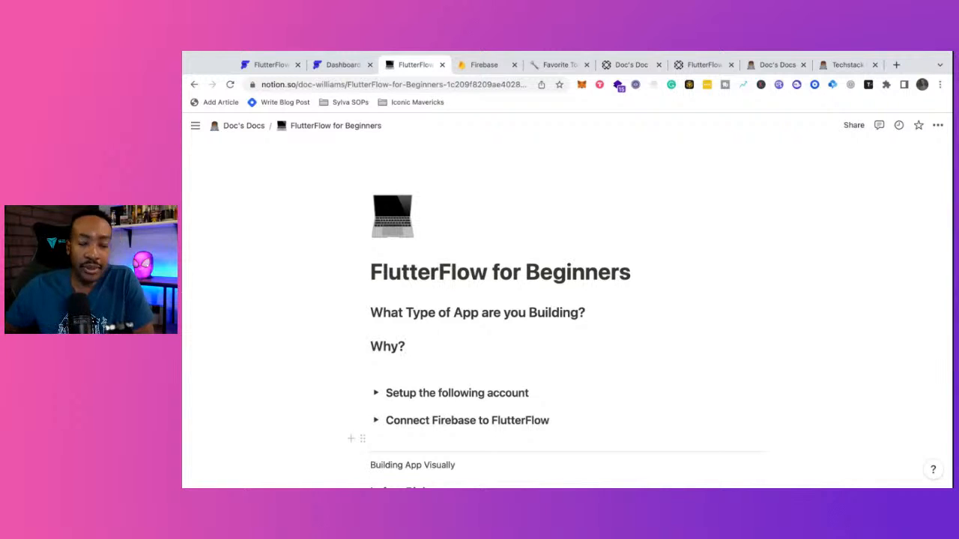
{"action": "scroll", "coordinate": [408, 377], "scroll_direction": "down", "scroll_amount": 2}
{"action": "scroll", "coordinate": [407, 374], "scroll_direction": "up", "scroll_amount": 2}
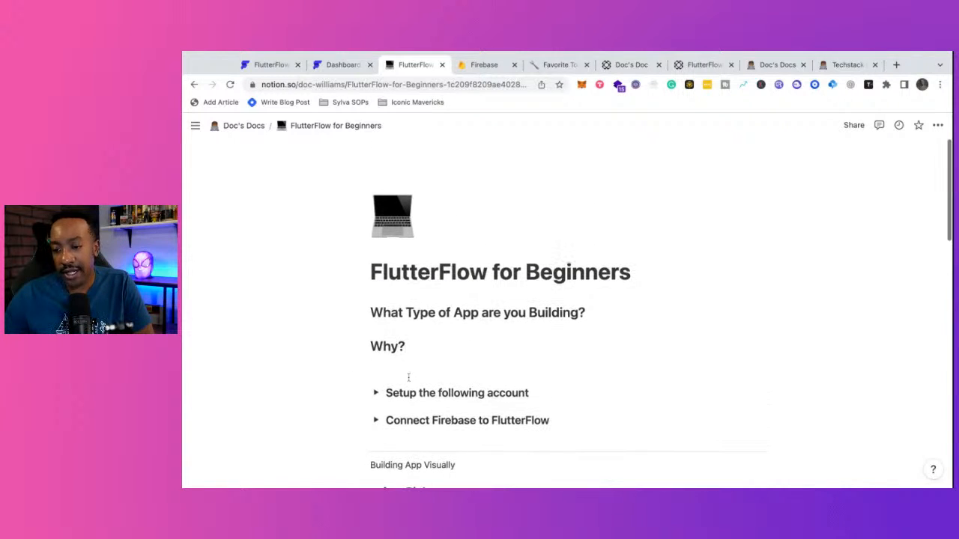
{"action": "left_click", "coordinate": [377, 393]}
{"action": "scroll", "coordinate": [376, 396], "scroll_direction": "down", "scroll_amount": 3}
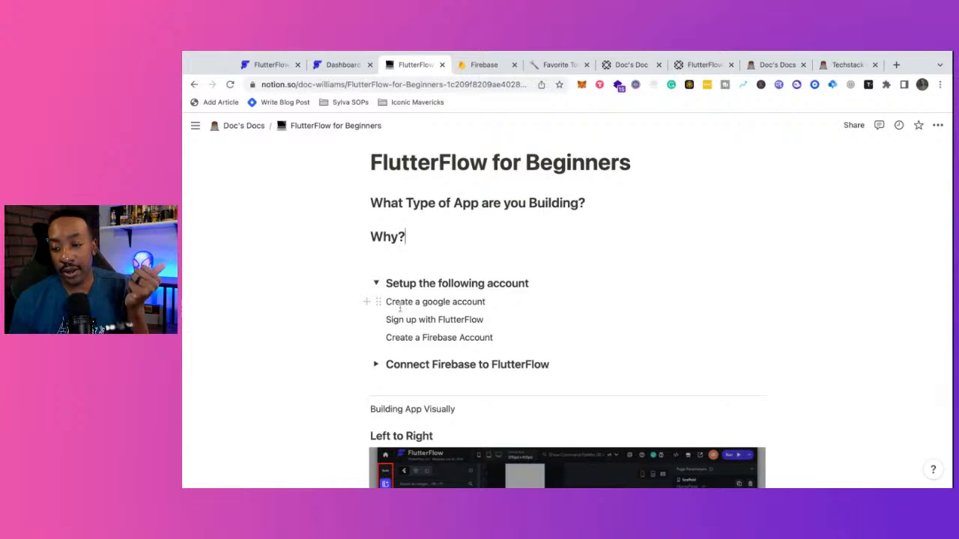
{"action": "scroll", "coordinate": [405, 328], "scroll_direction": "down", "scroll_amount": 1}
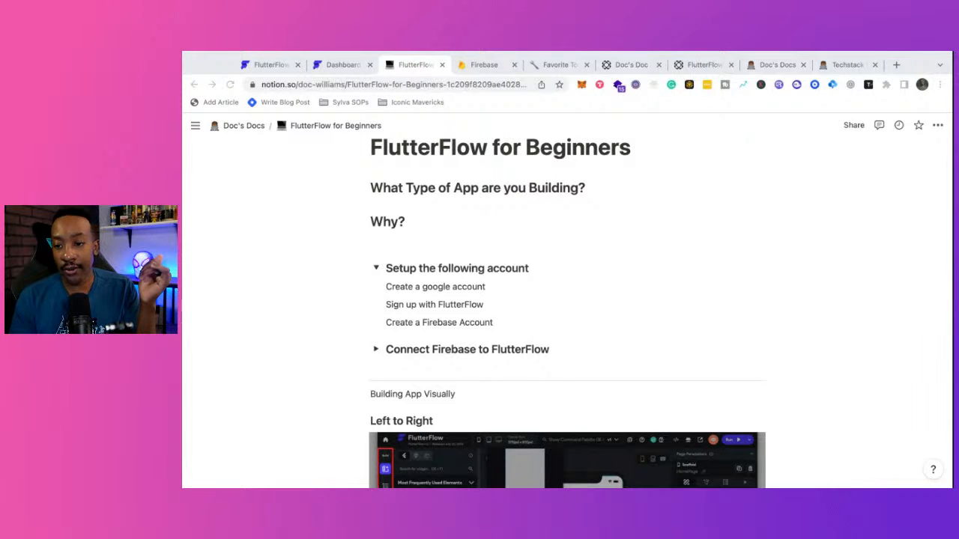
{"action": "left_click", "coordinate": [268, 65]}
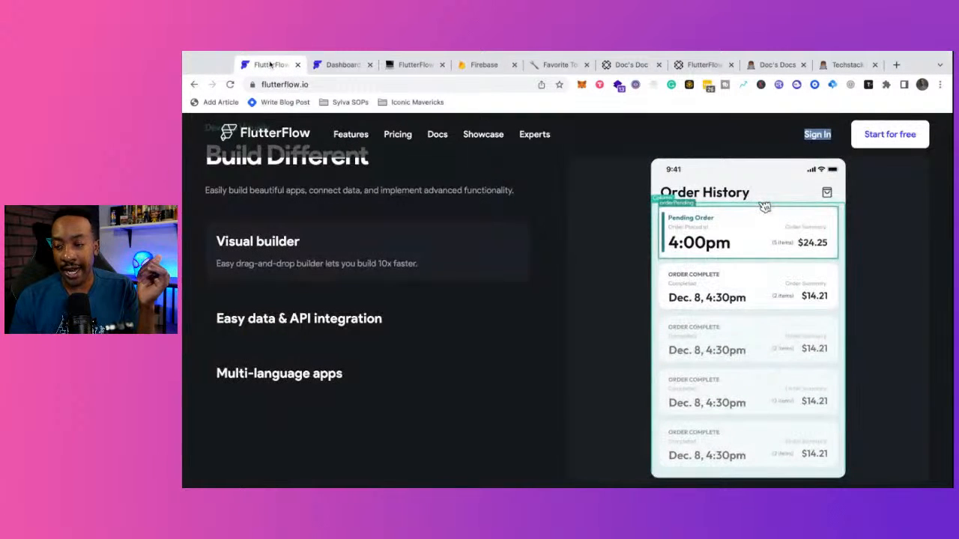
- Open the FlutterFlow dashboard listing My Projects: MEGram, tutorial, beta test 2 and Beta test
{"action": "scroll", "coordinate": [378, 257], "scroll_direction": "up", "scroll_amount": 10}
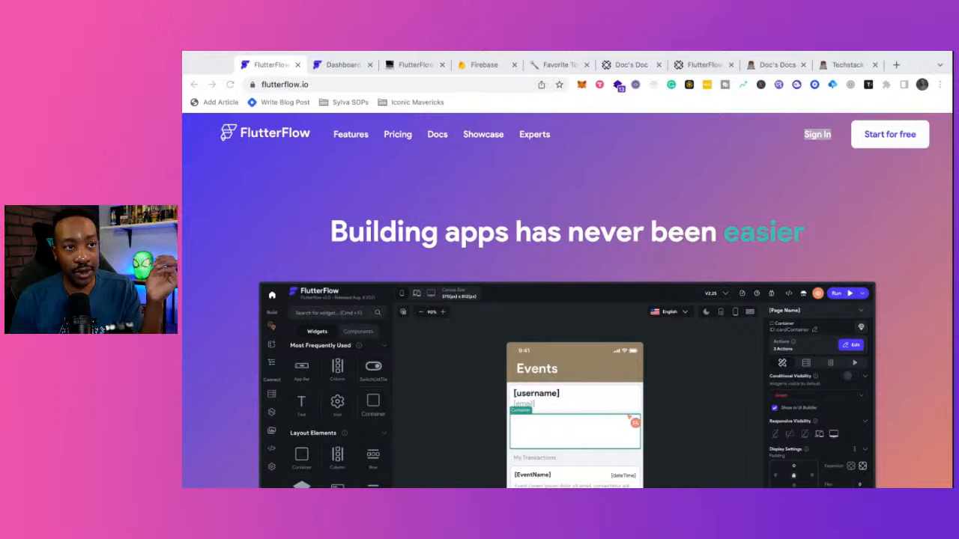
{"action": "left_click", "coordinate": [412, 64]}
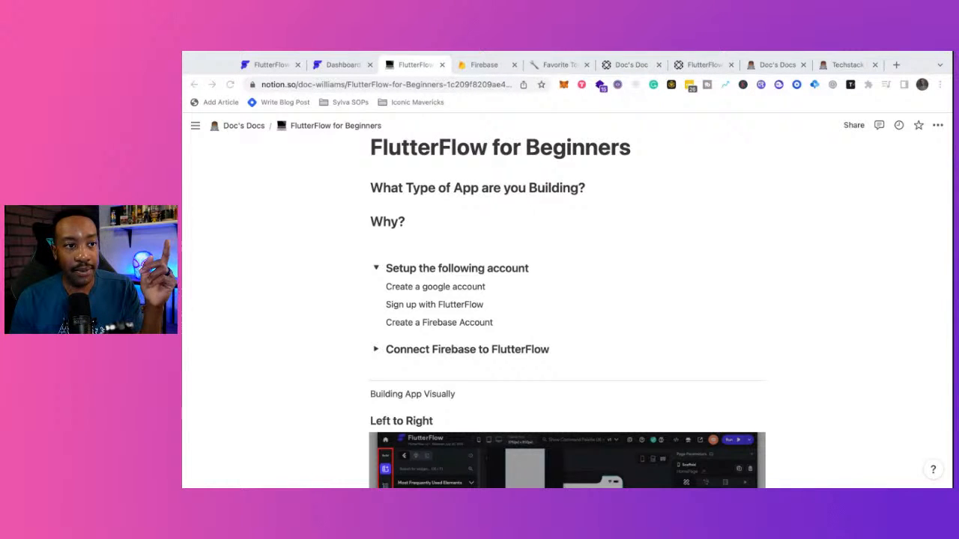
{"action": "left_click", "coordinate": [266, 64]}
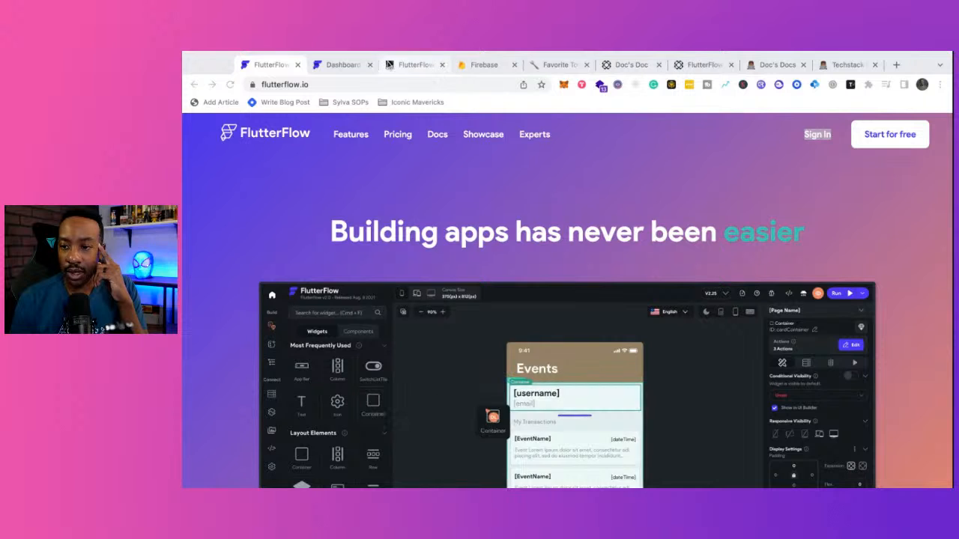
{"action": "left_click", "coordinate": [337, 65]}
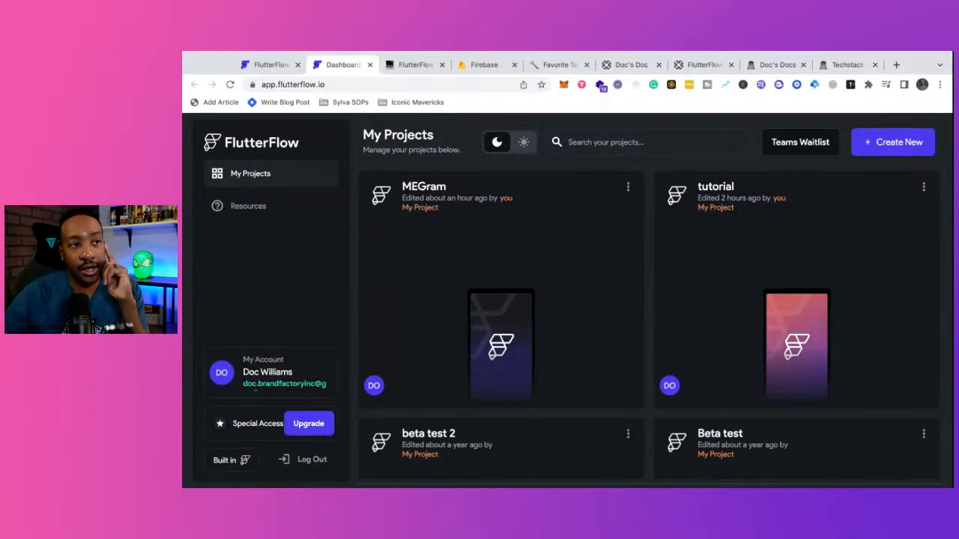
- Create a new Blank App project named 'Buildwithmedemo'
{"action": "left_click", "coordinate": [907, 143]}
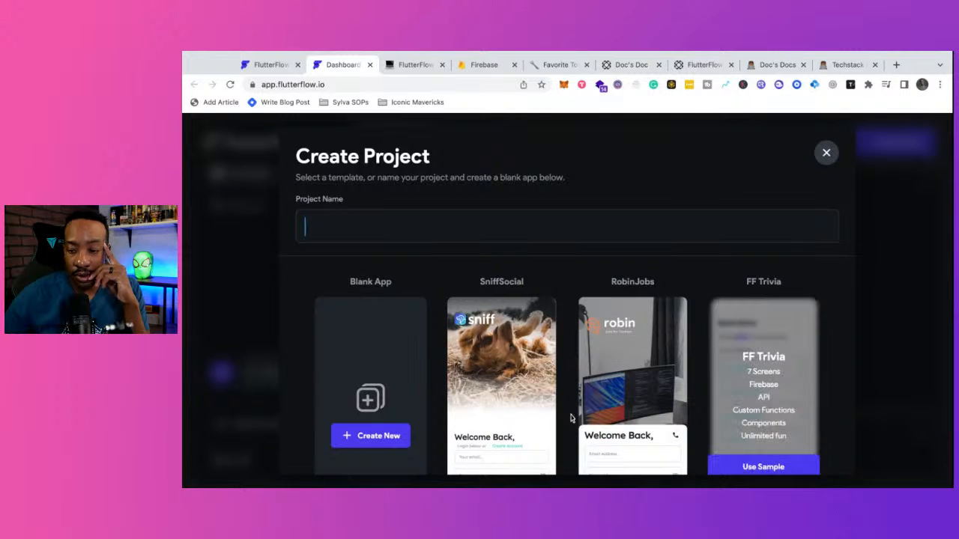
{"action": "scroll", "coordinate": [674, 367], "scroll_direction": "down", "scroll_amount": 1}
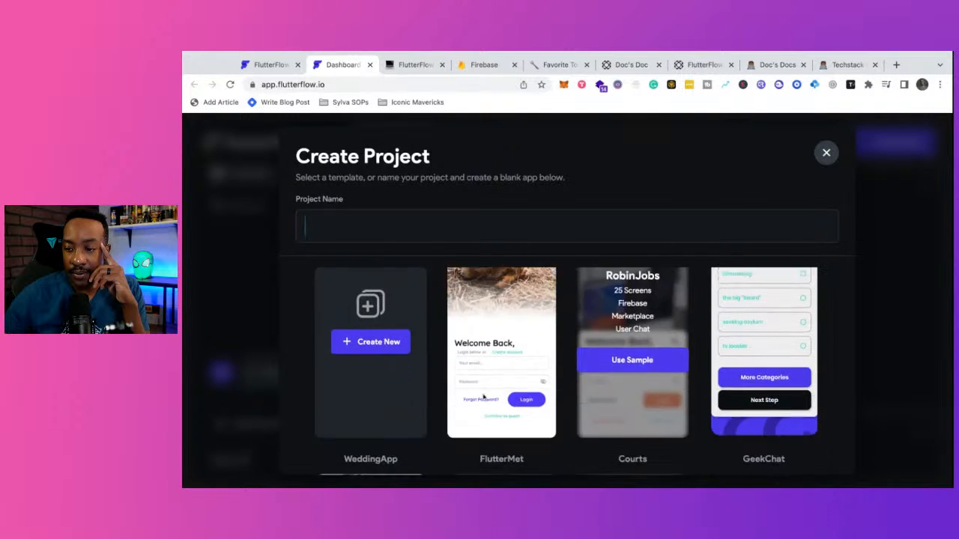
{"action": "scroll", "coordinate": [358, 343], "scroll_direction": "up", "scroll_amount": 1}
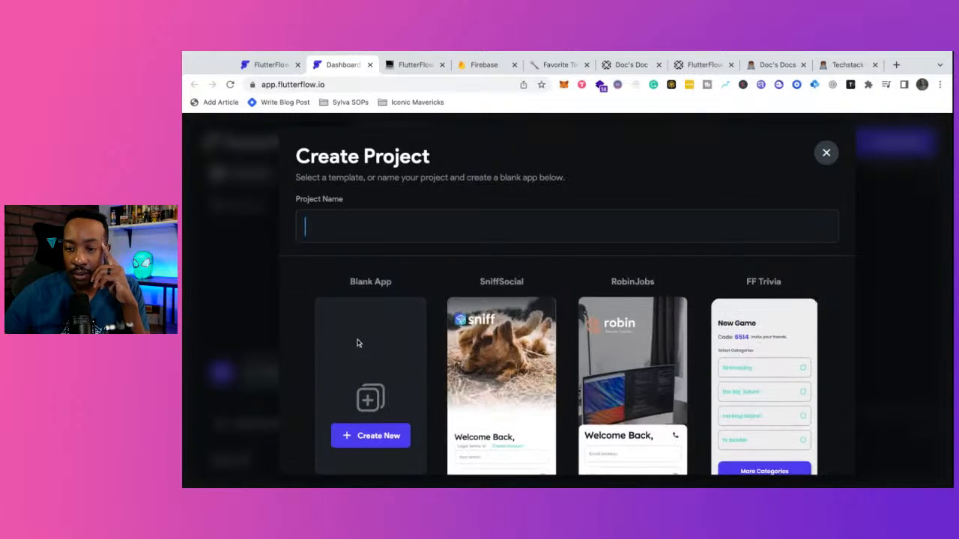
{"action": "left_click", "coordinate": [371, 435]}
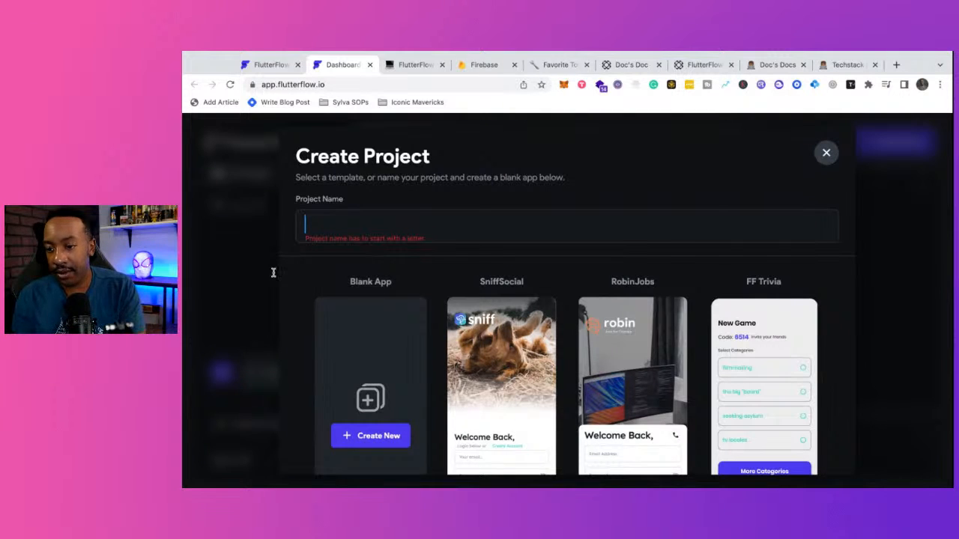
{"action": "type", "text": "Buil"}
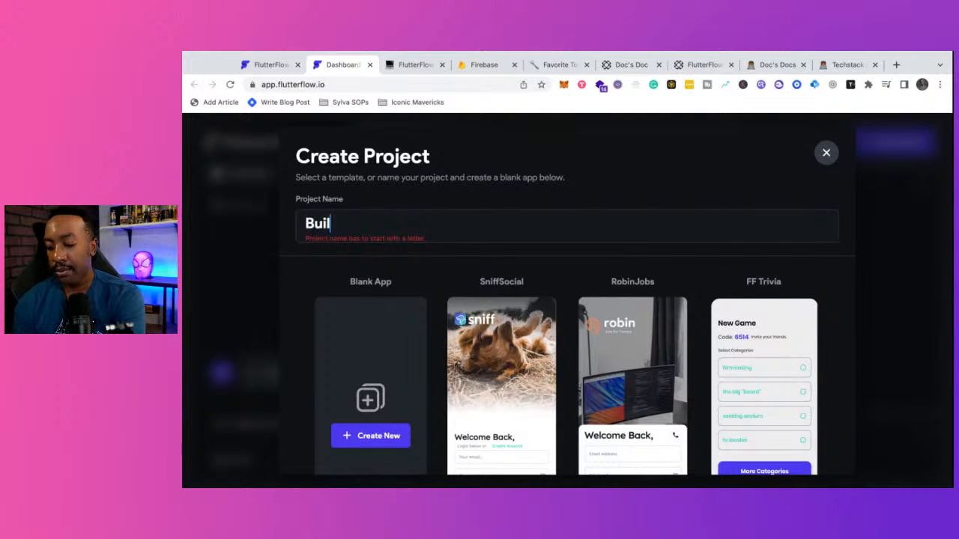
{"action": "type", "text": "dwithmedemo"}
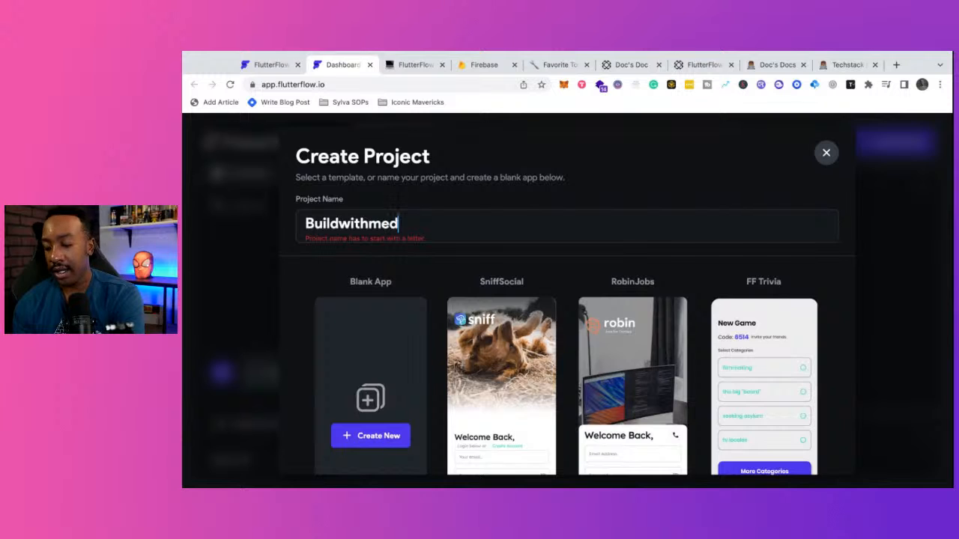
{"action": "left_click", "coordinate": [355, 438]}
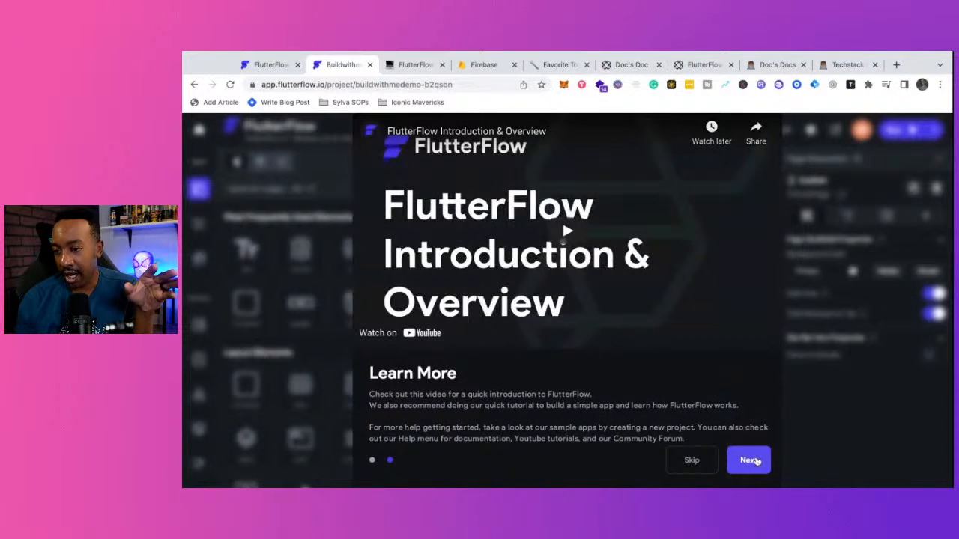
- Skip the onboarding walkthrough to reach the editor with the blank HomePage
{"action": "left_click", "coordinate": [755, 460]}
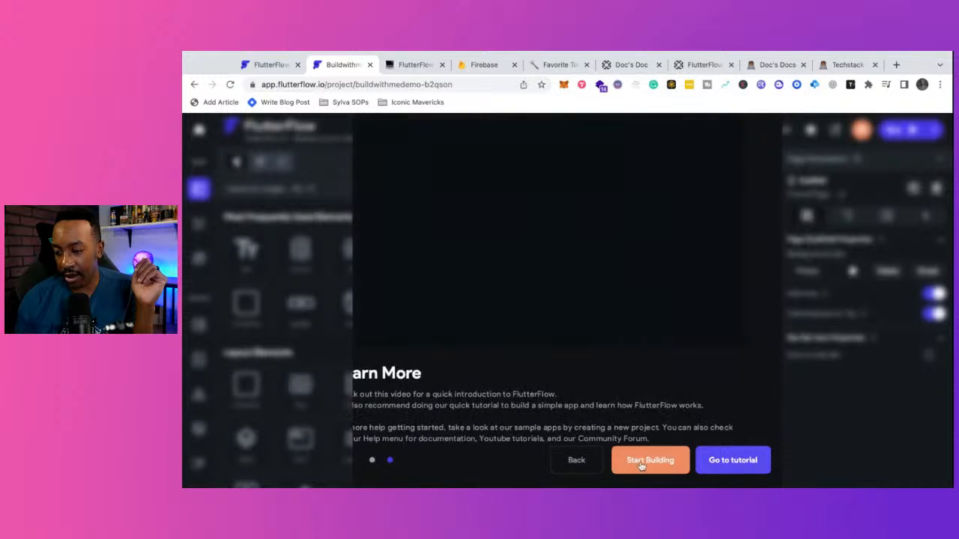
{"action": "left_click", "coordinate": [573, 459]}
{"action": "left_click", "coordinate": [682, 461]}
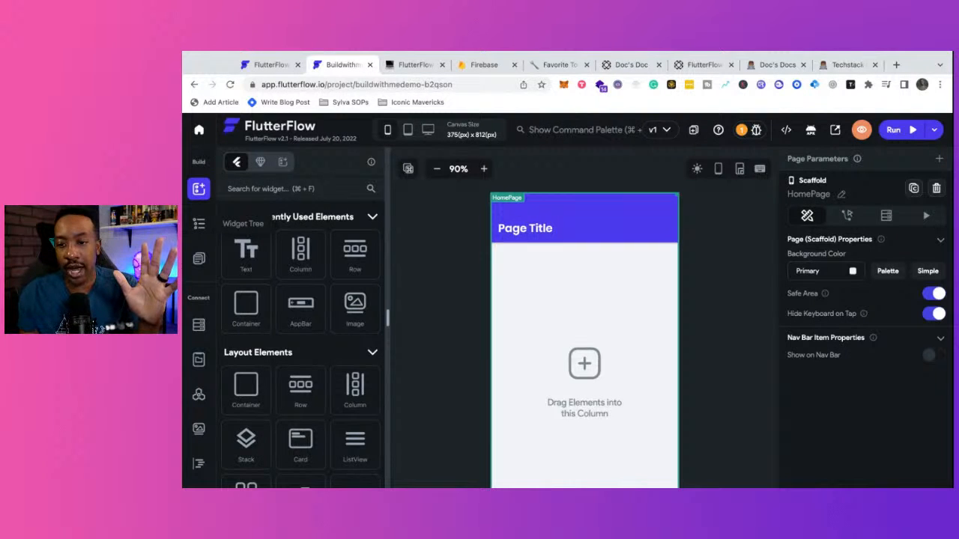
- View the Widget Tree and page list, then open the grid overview showing HomePage and an add-page card
{"action": "left_click", "coordinate": [198, 223]}
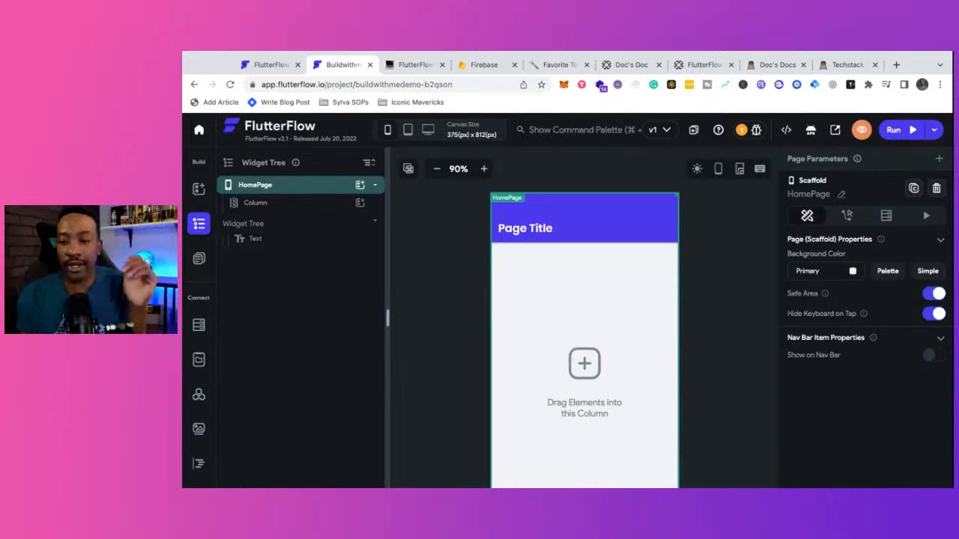
{"action": "left_click", "coordinate": [198, 260]}
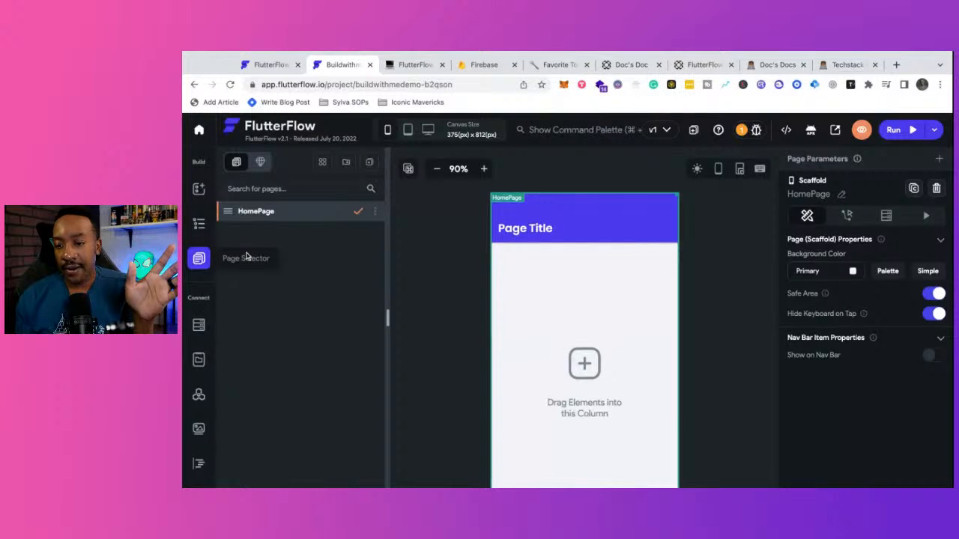
{"action": "left_click", "coordinate": [323, 164]}
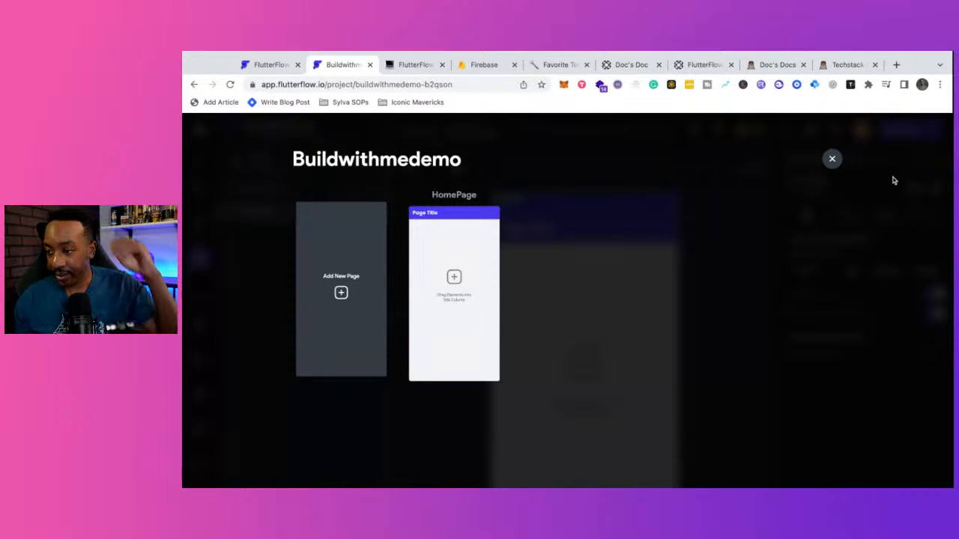
{"action": "left_click", "coordinate": [830, 159]}
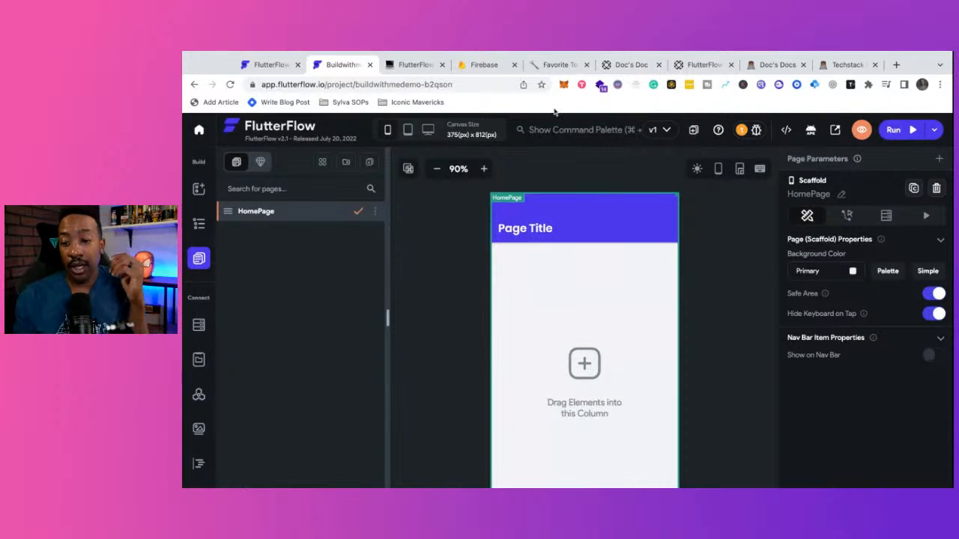
{"action": "left_click", "coordinate": [197, 191]}
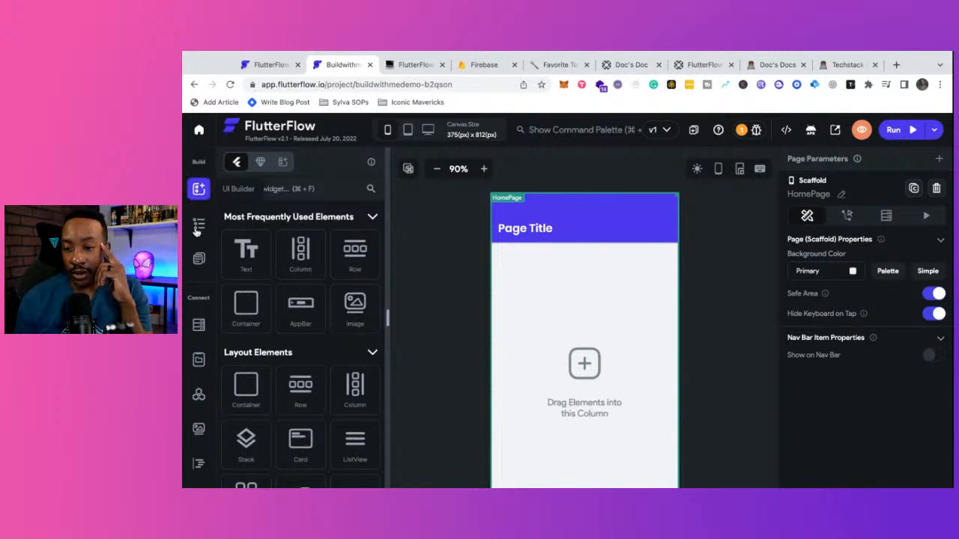
{"action": "left_click", "coordinate": [199, 223]}
{"action": "left_click", "coordinate": [197, 262]}
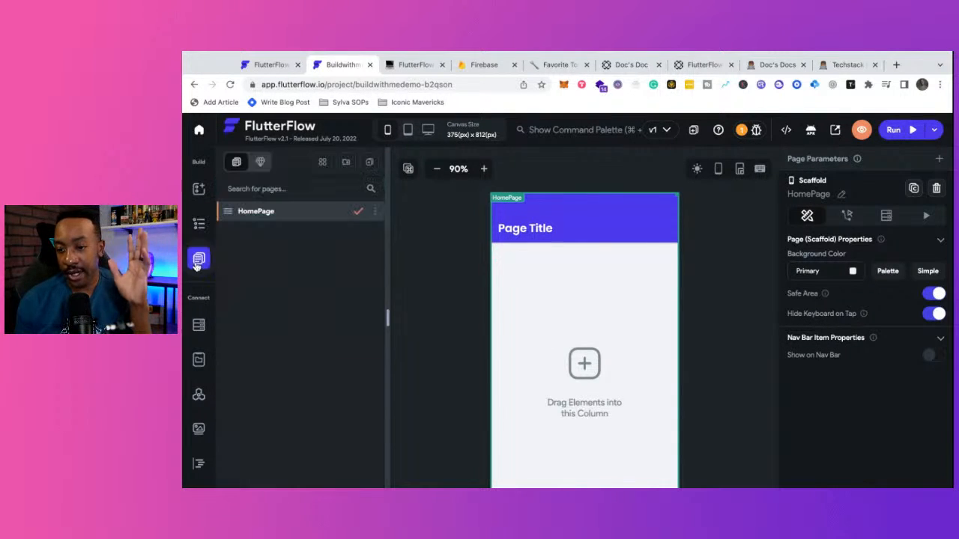
{"action": "left_click", "coordinate": [197, 190]}
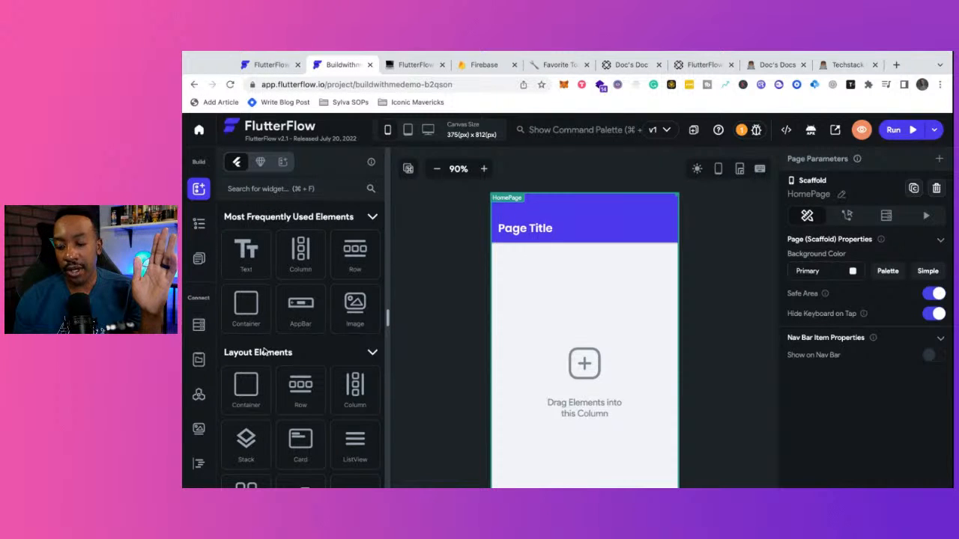
{"action": "scroll", "coordinate": [272, 287], "scroll_direction": "down", "scroll_amount": 6}
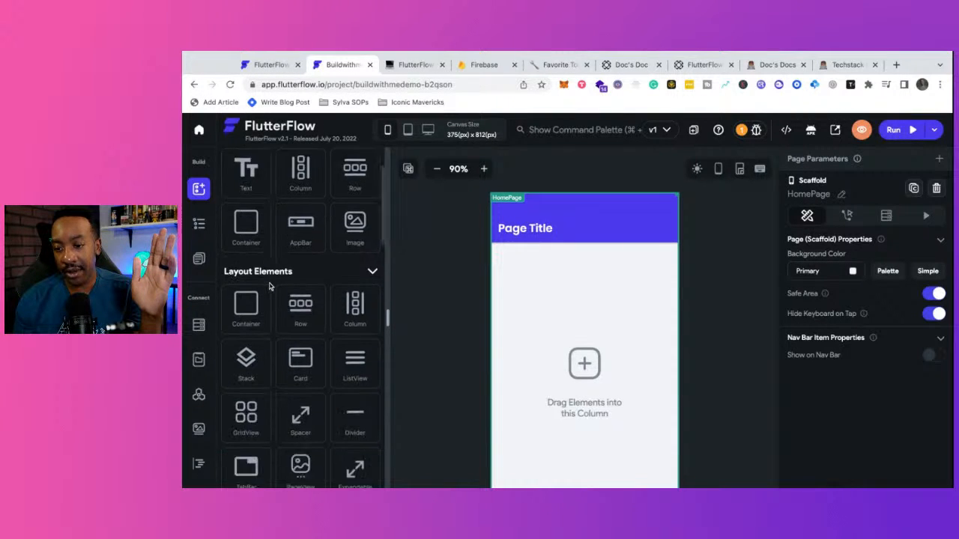
{"action": "scroll", "coordinate": [269, 287], "scroll_direction": "up", "scroll_amount": 6}
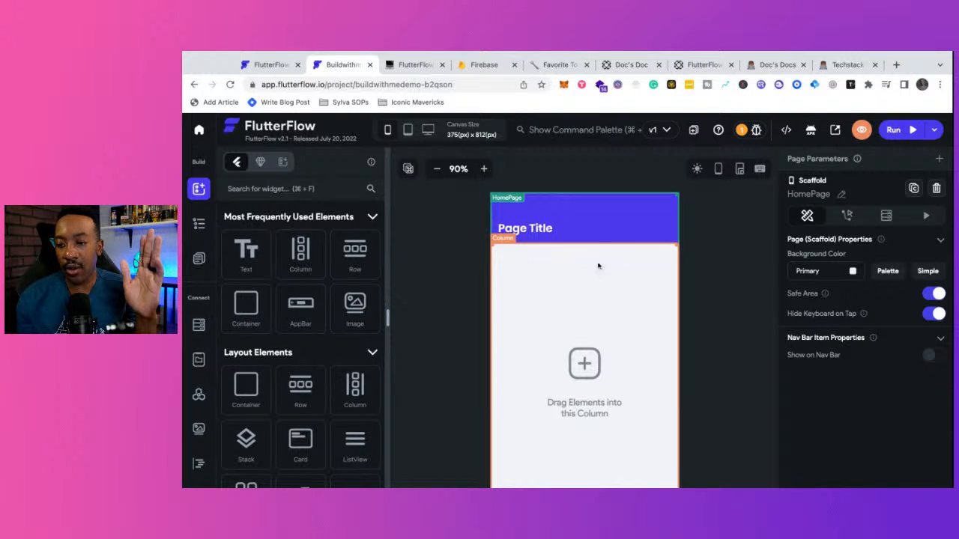
{"action": "left_click", "coordinate": [696, 171]}
{"action": "left_click", "coordinate": [696, 171]}
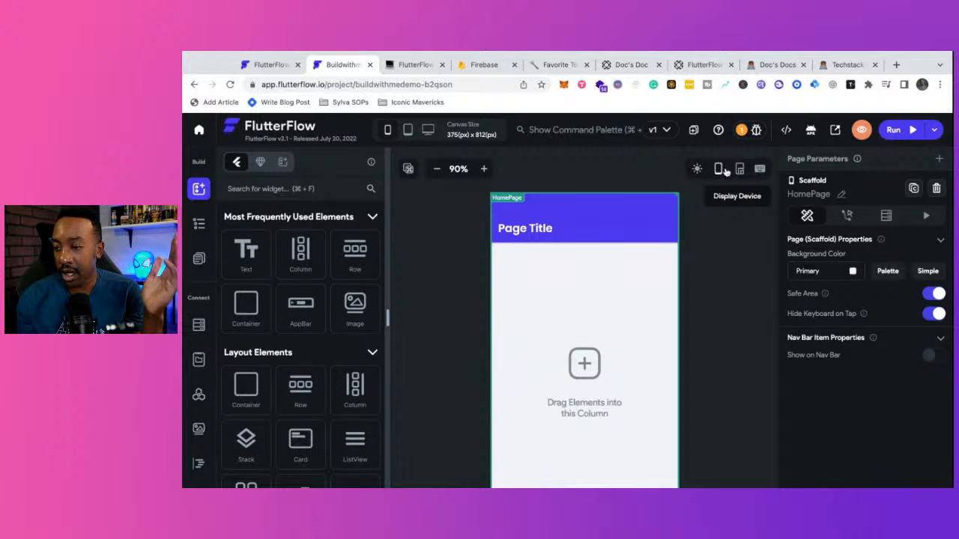
{"action": "left_click", "coordinate": [718, 171]}
{"action": "left_click", "coordinate": [718, 171]}
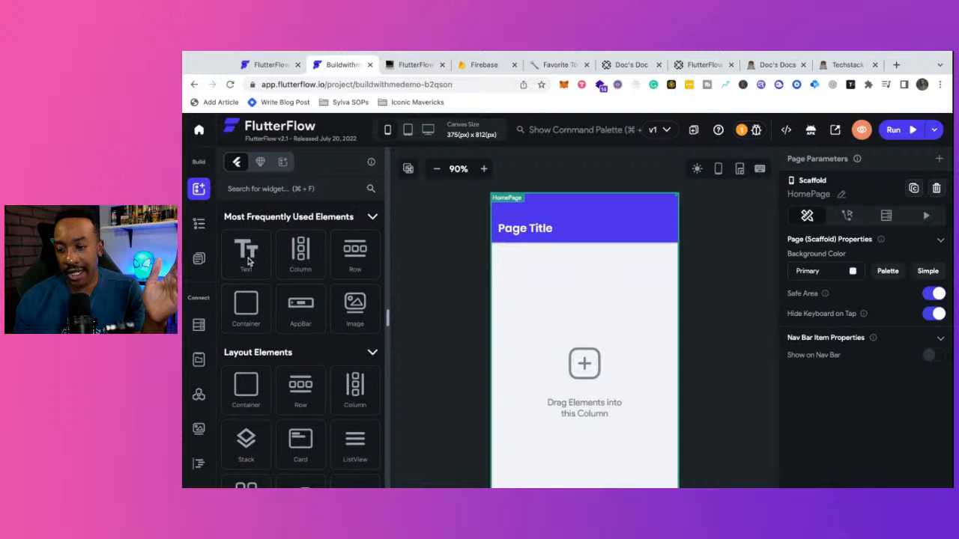
- Drag a Text widget onto the HomePage and replace 'Hello World' with 'I like Pie@'
{"action": "left_click_drag", "start_coordinate": [250, 260], "coordinate": [616, 296]}
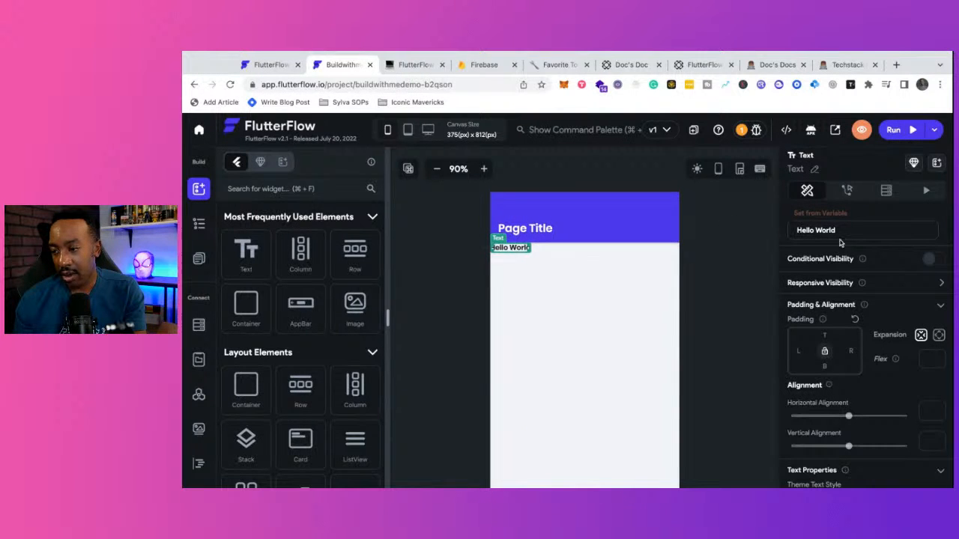
{"action": "left_click_drag", "start_coordinate": [847, 235], "coordinate": [752, 222]}
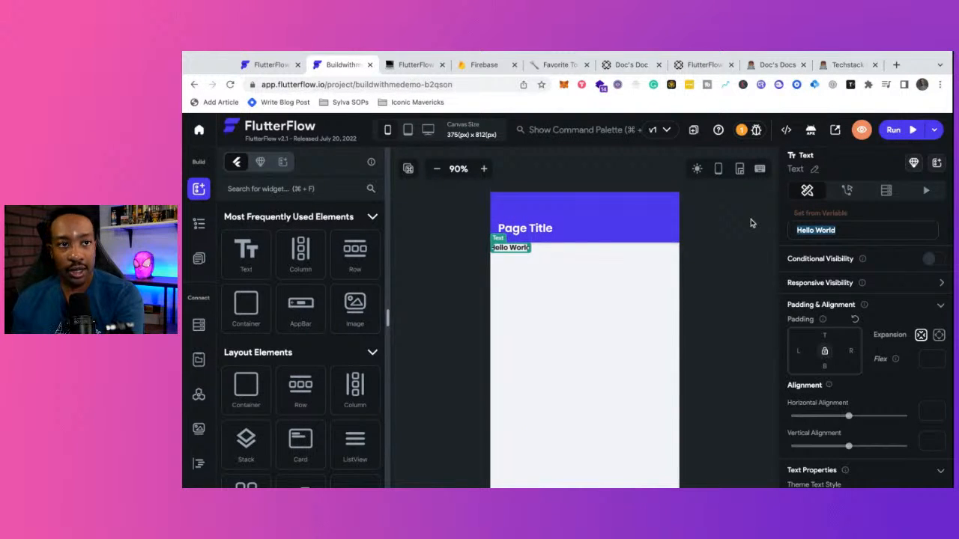
{"action": "key", "text": "BackSpace"}
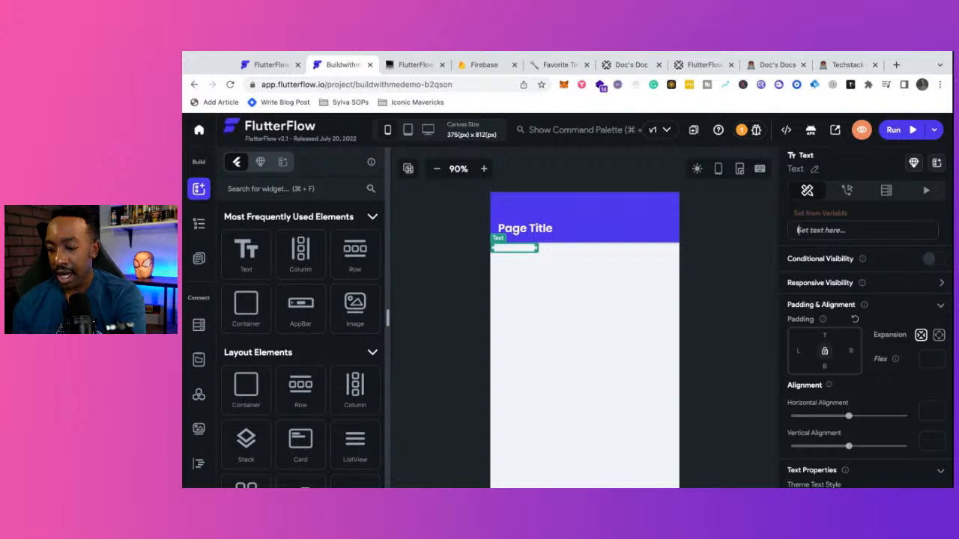
{"action": "type", "text": "I like Pie@"}
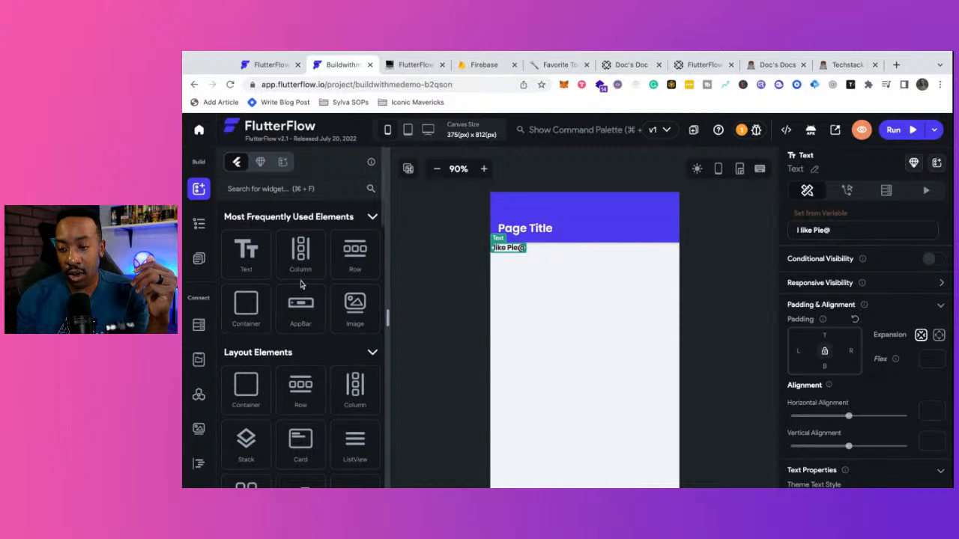
{"action": "left_click_drag", "start_coordinate": [300, 254], "coordinate": [573, 318]}
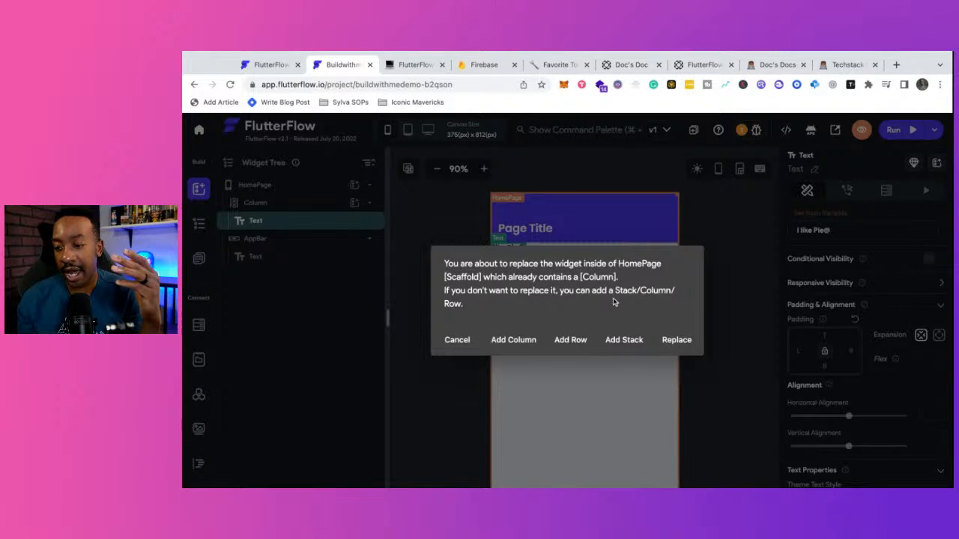
{"action": "left_click", "coordinate": [457, 339]}
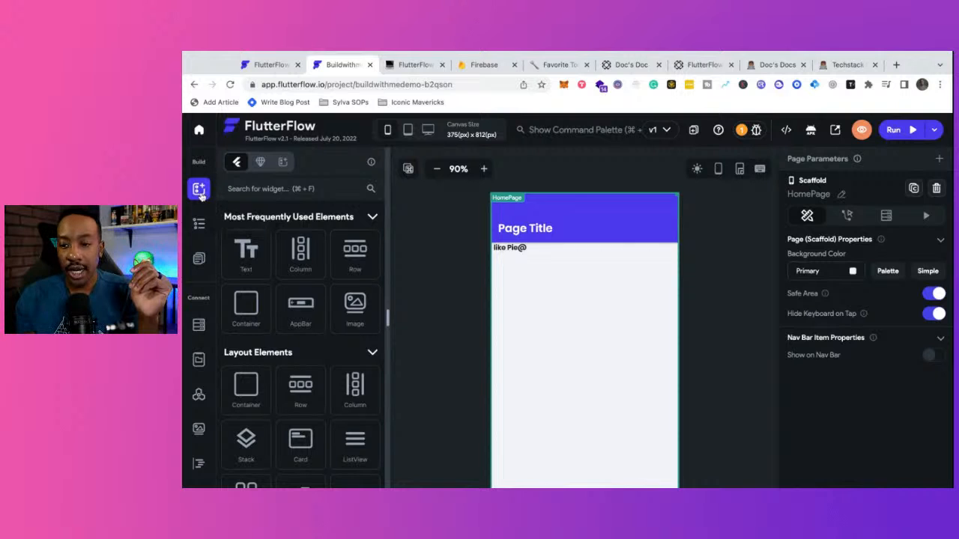
- Add a Container as a child of the HomePage Column, below the 'I like Pie@' text
{"action": "left_click", "coordinate": [504, 295]}
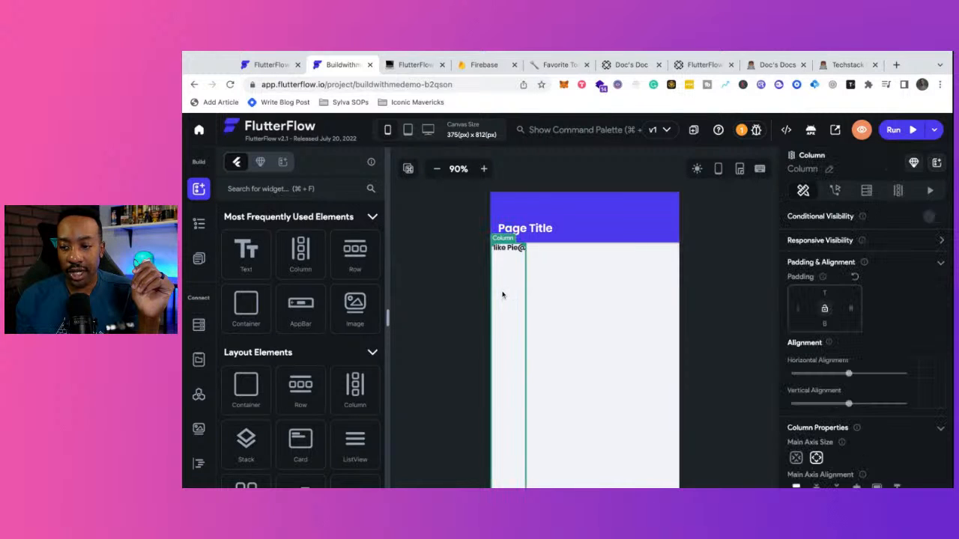
{"action": "left_click", "coordinate": [191, 222]}
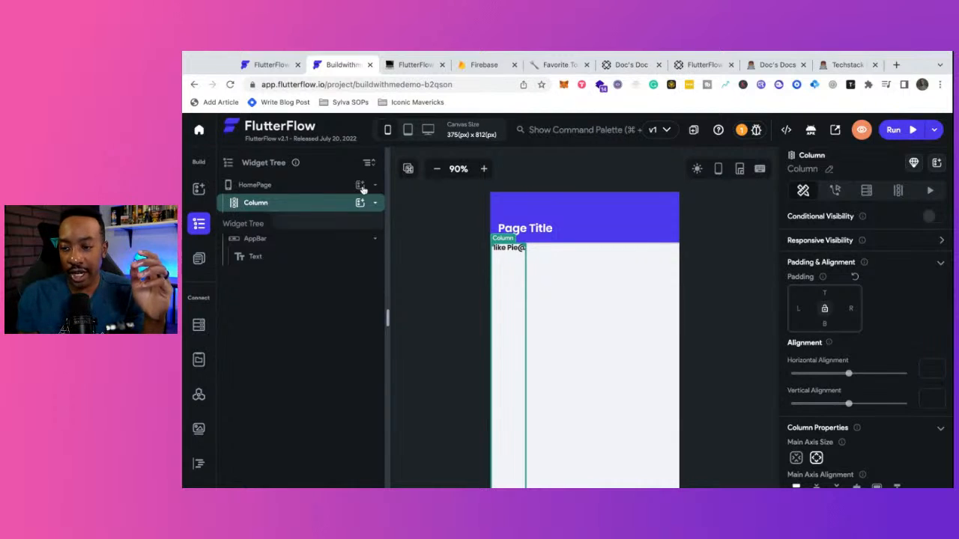
{"action": "left_click", "coordinate": [292, 208]}
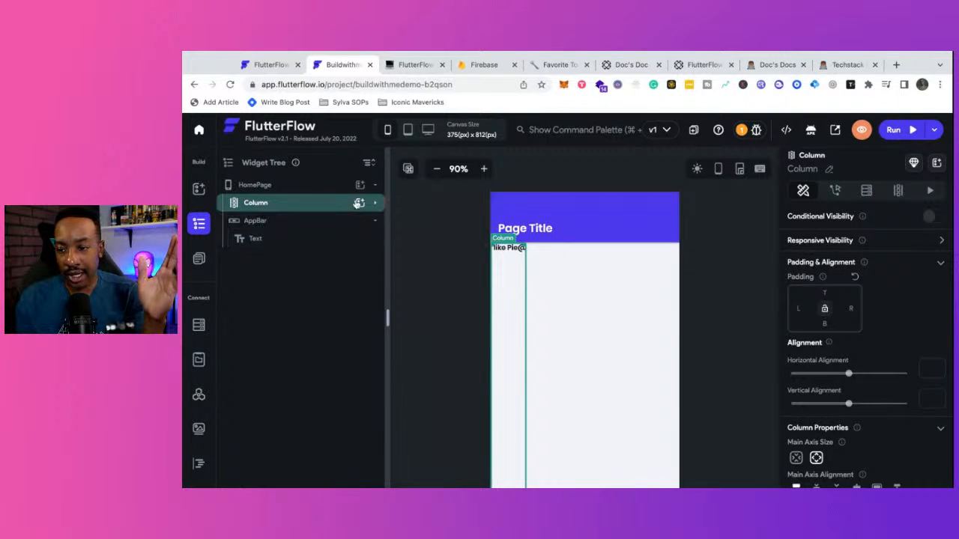
{"action": "left_click", "coordinate": [358, 204]}
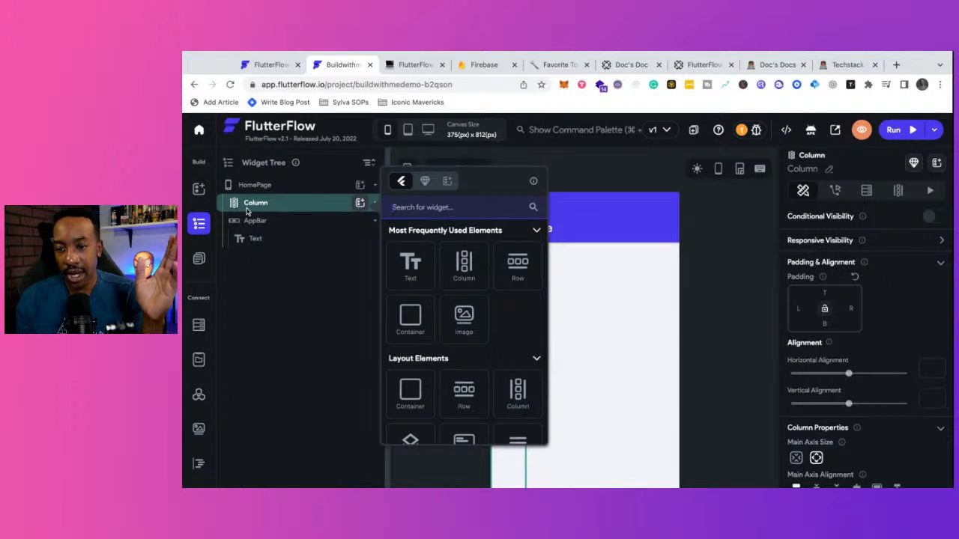
{"action": "left_click", "coordinate": [421, 330]}
{"action": "left_click", "coordinate": [421, 330]}
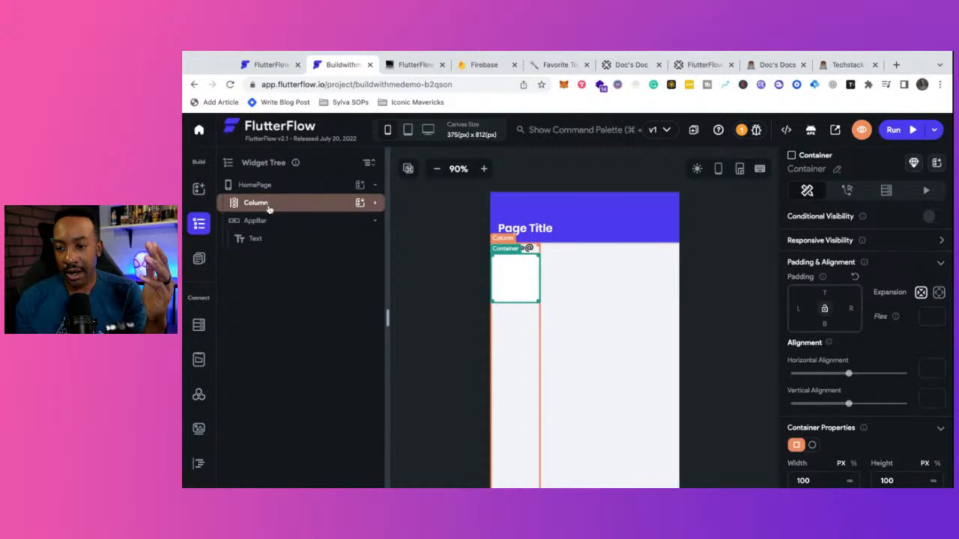
{"action": "left_click", "coordinate": [376, 202]}
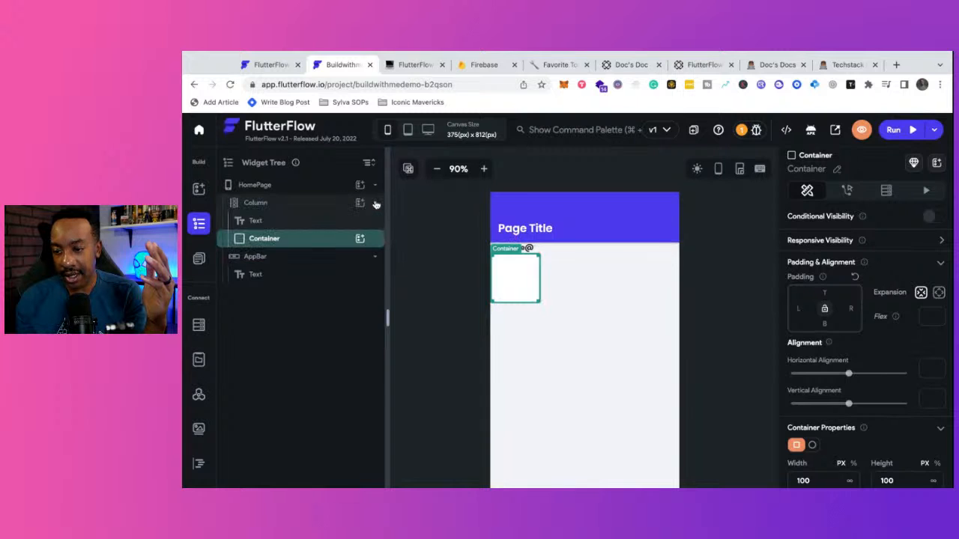
- Add a Text widget inside the Container and change its text to 'I like pie a lot'
{"action": "left_click", "coordinate": [360, 238]}
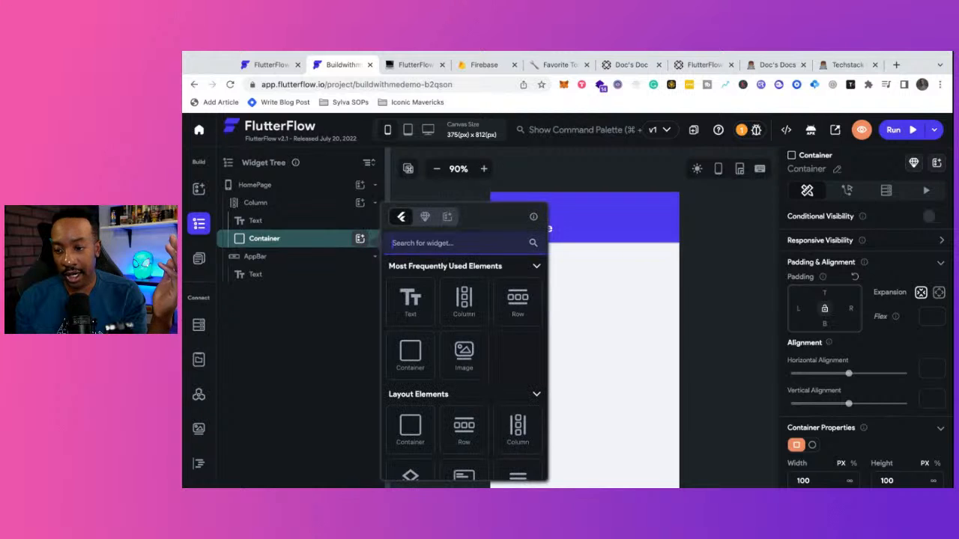
{"action": "left_click", "coordinate": [410, 298]}
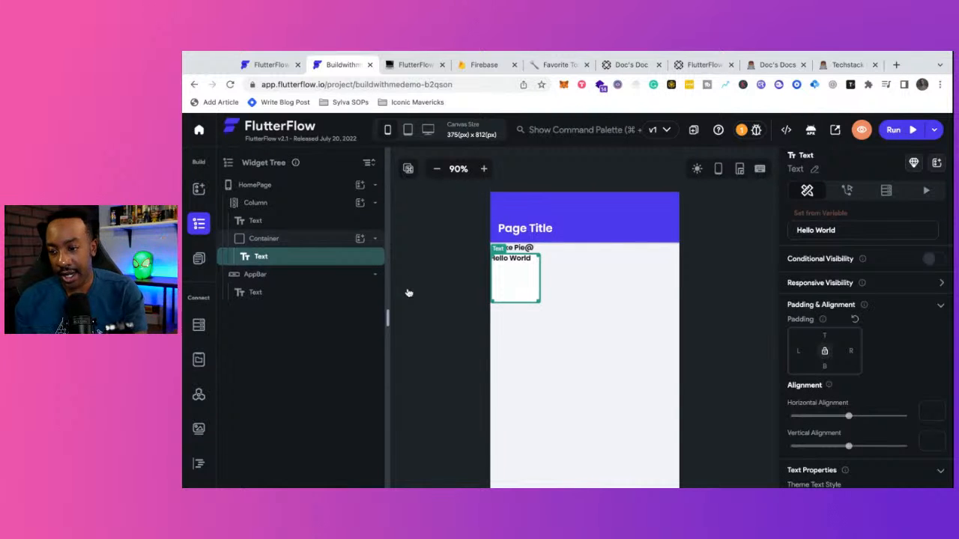
{"action": "triple_click", "coordinate": [844, 232]}
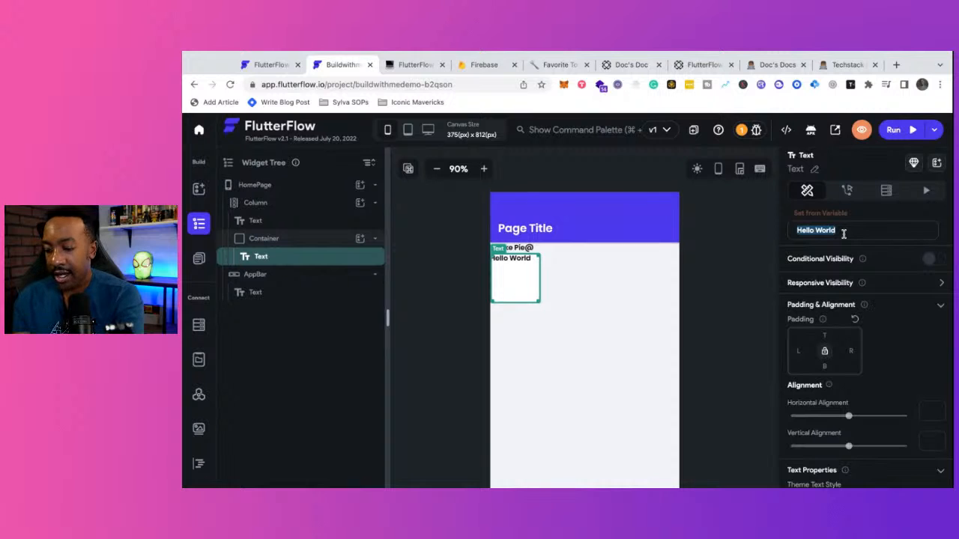
{"action": "type", "text": "I like pie"}
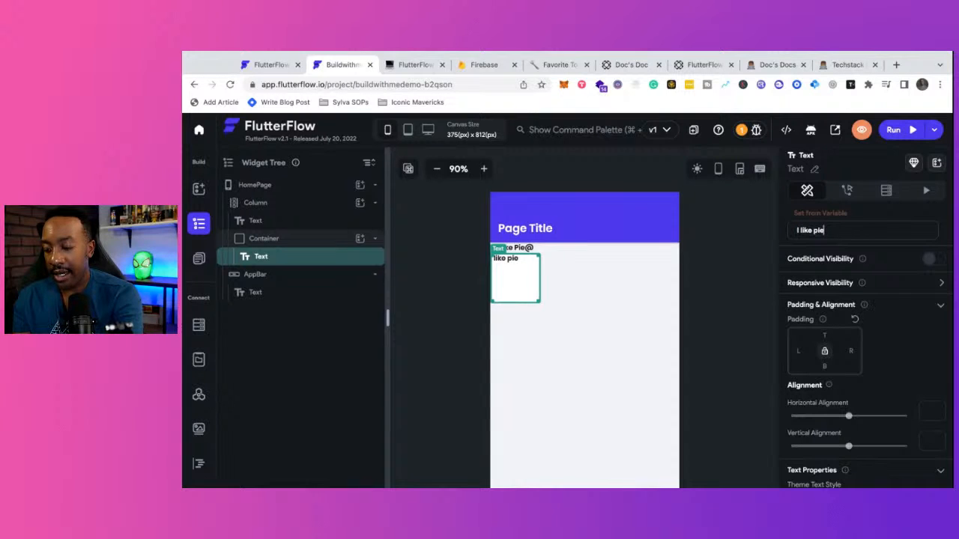
{"action": "type", "text": " a lot!"}
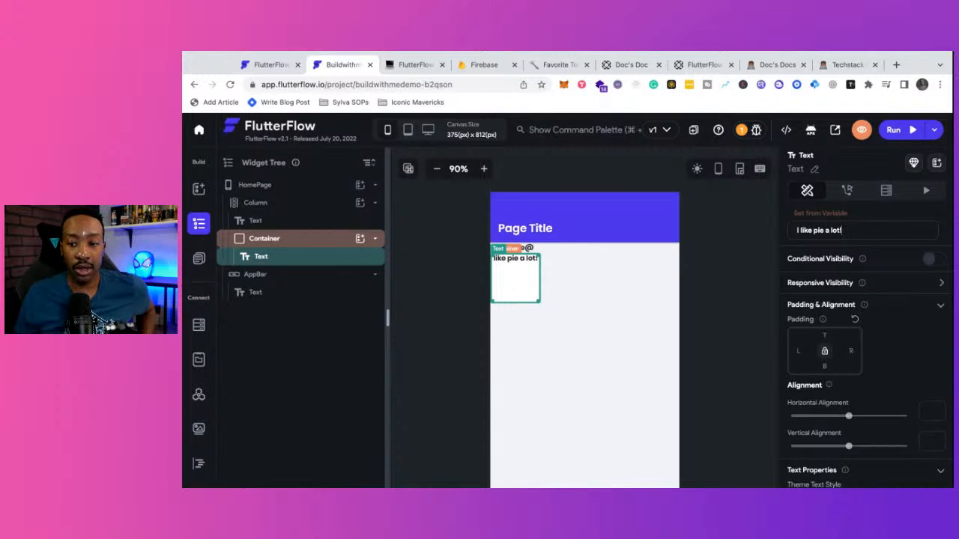
- Move from the widget palette to the widget tree, then to the page list showing only HomePage
{"action": "left_click", "coordinate": [198, 189]}
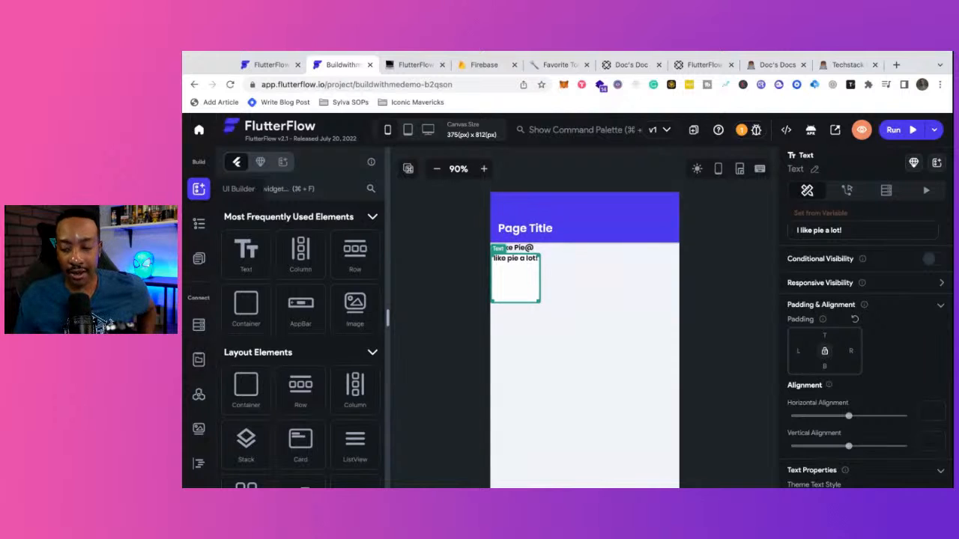
{"action": "left_click", "coordinate": [197, 225]}
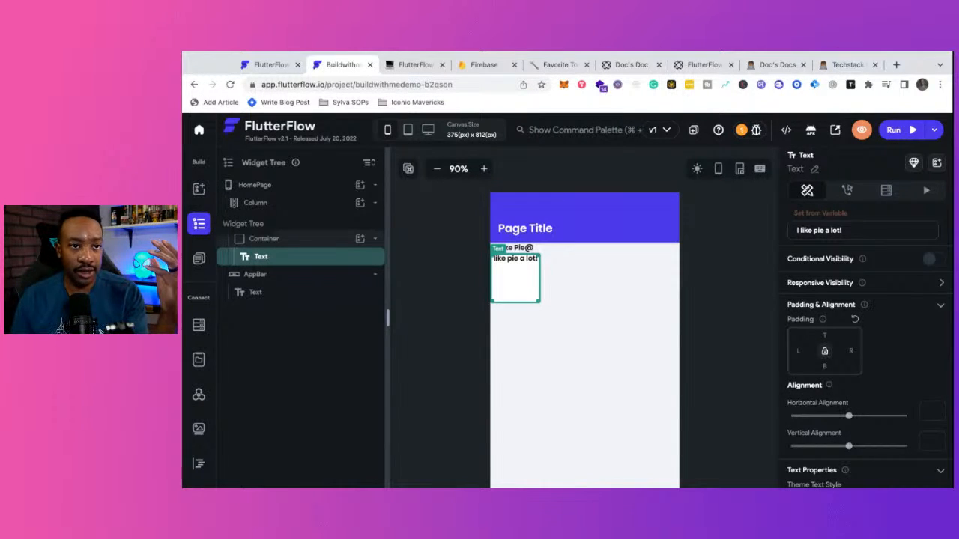
{"action": "left_click", "coordinate": [199, 258]}
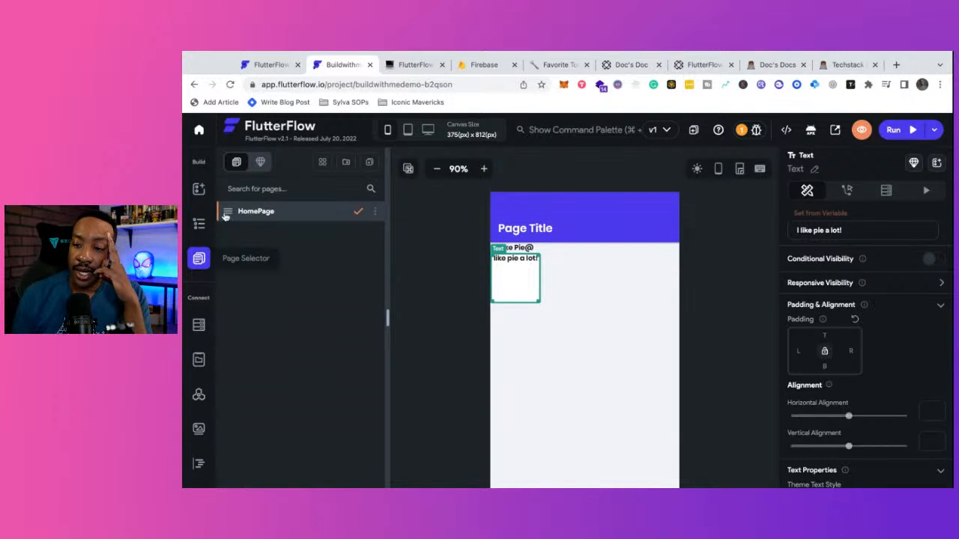
- Start a new page, browse the templates, and choose Onboarding_4 with its template theme
{"action": "left_click", "coordinate": [370, 166]}
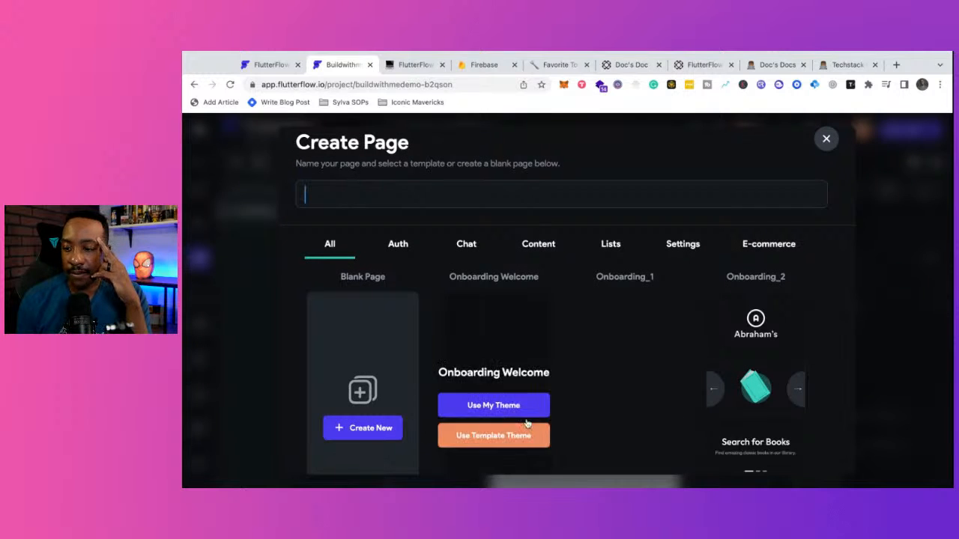
{"action": "scroll", "coordinate": [403, 330], "scroll_direction": "down", "scroll_amount": 3}
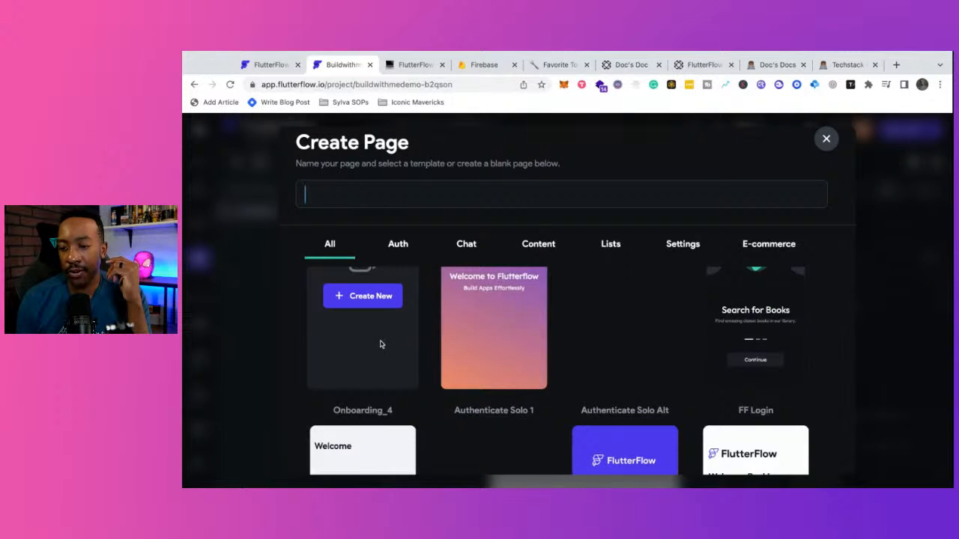
{"action": "scroll", "coordinate": [390, 341], "scroll_direction": "down", "scroll_amount": 4}
{"action": "scroll", "coordinate": [442, 358], "scroll_direction": "down", "scroll_amount": 3}
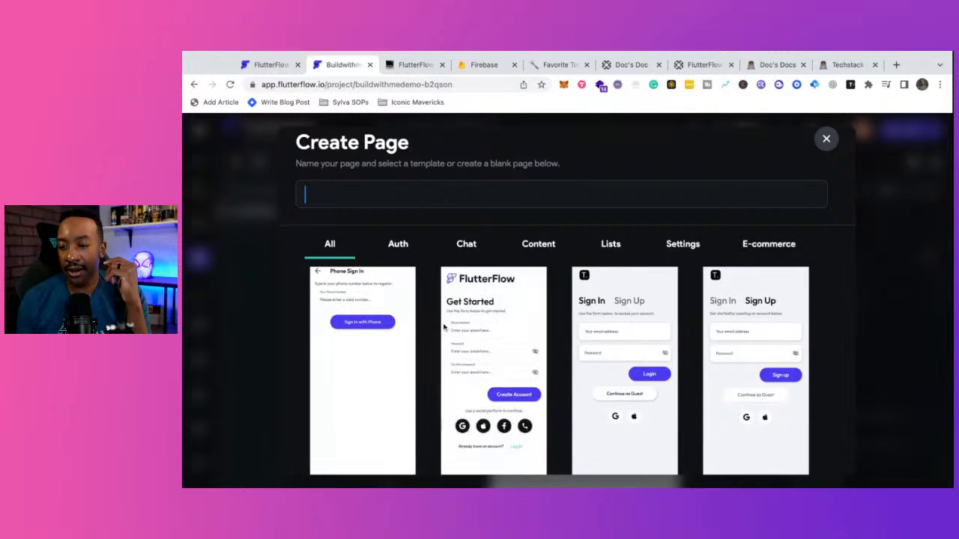
{"action": "scroll", "coordinate": [472, 345], "scroll_direction": "up", "scroll_amount": 7}
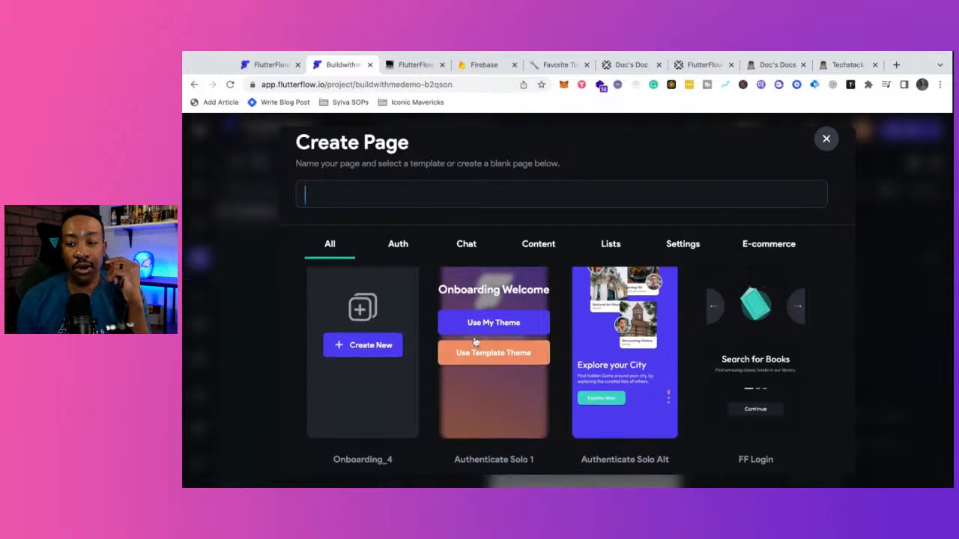
{"action": "scroll", "coordinate": [475, 341], "scroll_direction": "up", "scroll_amount": 2}
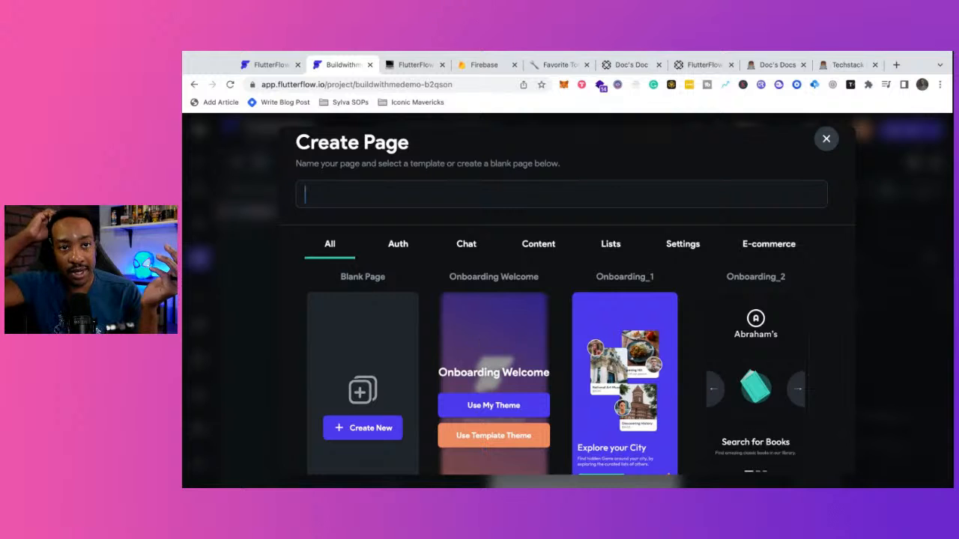
{"action": "scroll", "coordinate": [512, 362], "scroll_direction": "down", "scroll_amount": 5}
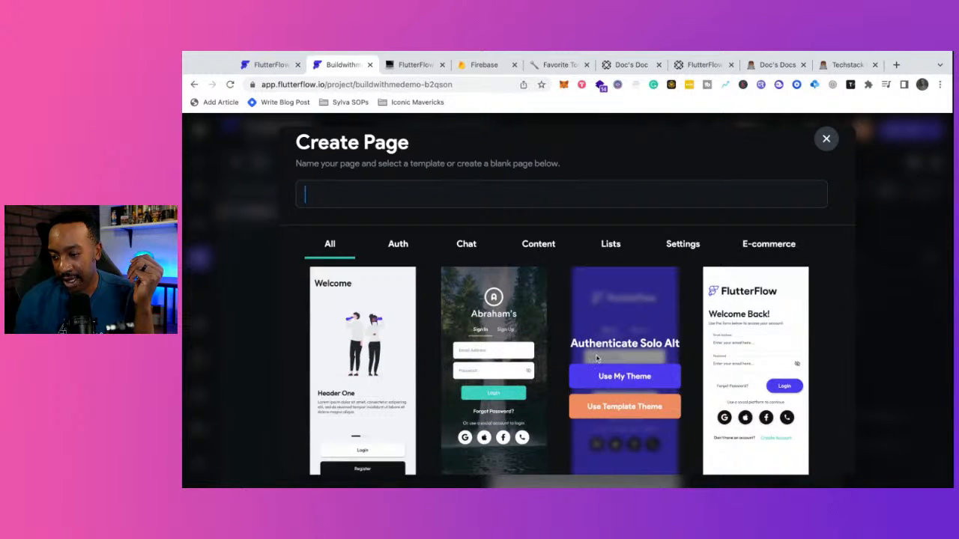
{"action": "left_click", "coordinate": [363, 378]}
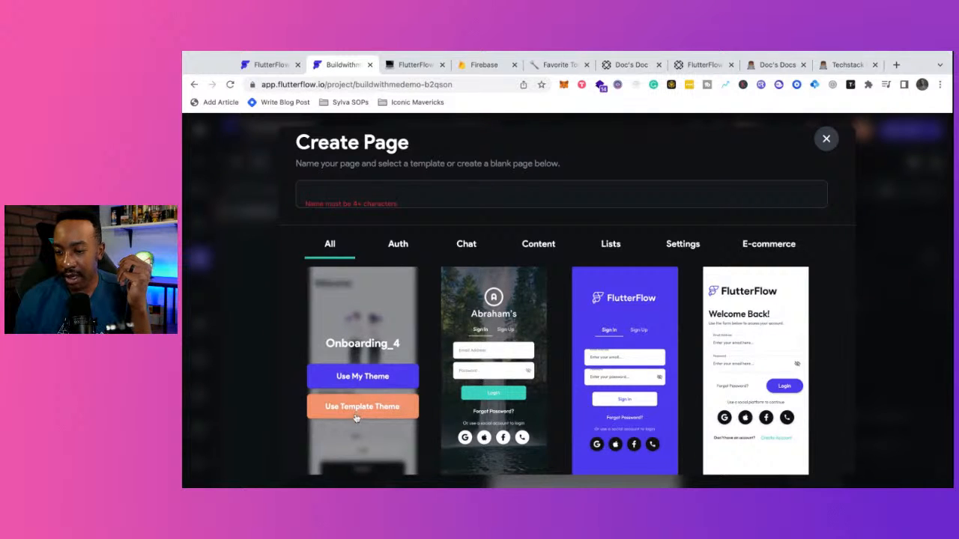
- Name the page buildwithmeopeninscreen, create it from Onboarding_4 with its theme, and dismiss the extra dialog
{"action": "left_click", "coordinate": [348, 196]}
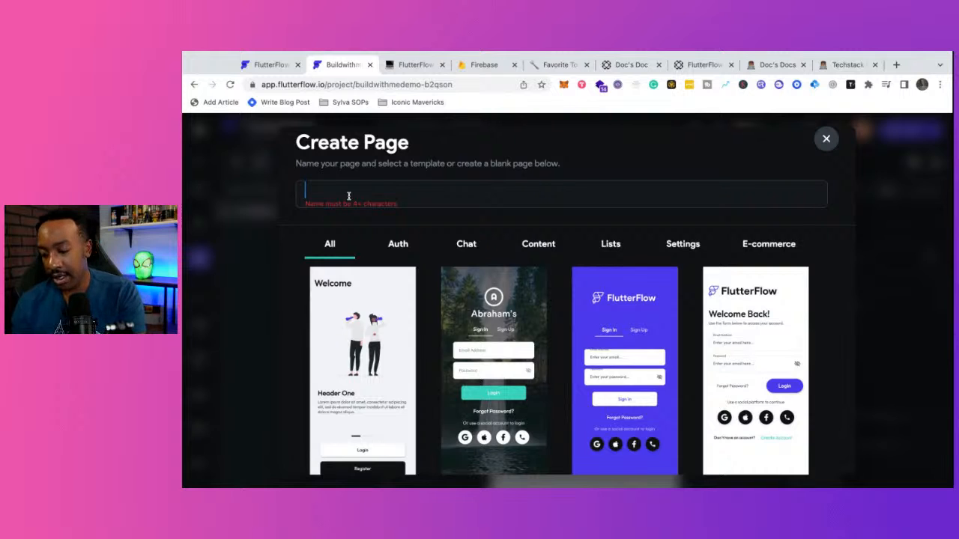
{"action": "type", "text": "m"}
{"action": "key", "text": "BackSpace"}
{"action": "type", "text": "bui"}
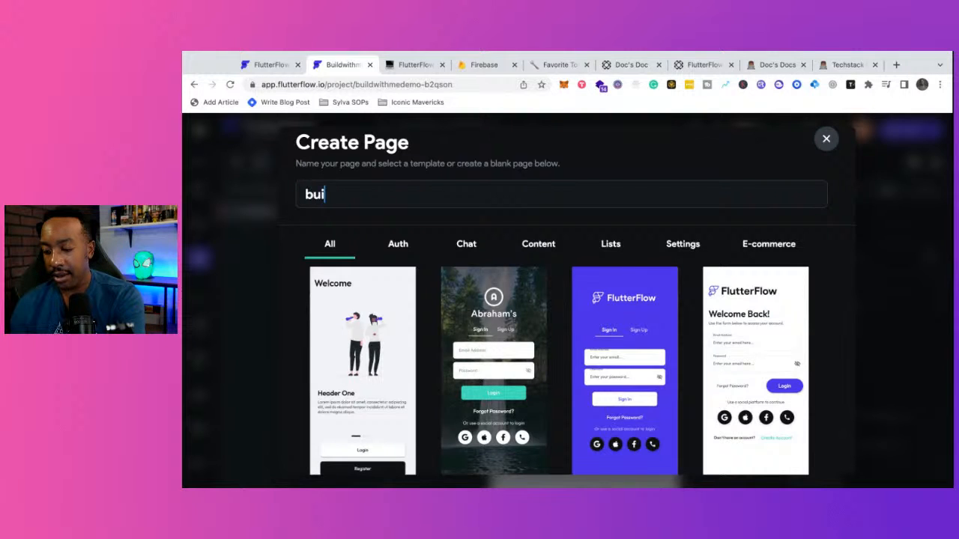
{"action": "type", "text": "ldwithme"}
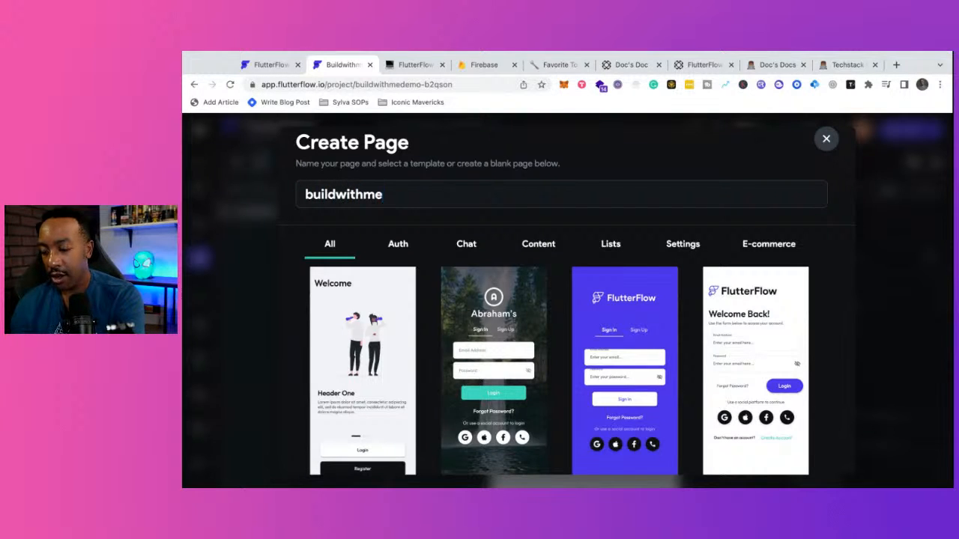
{"action": "type", "text": "openinscr"}
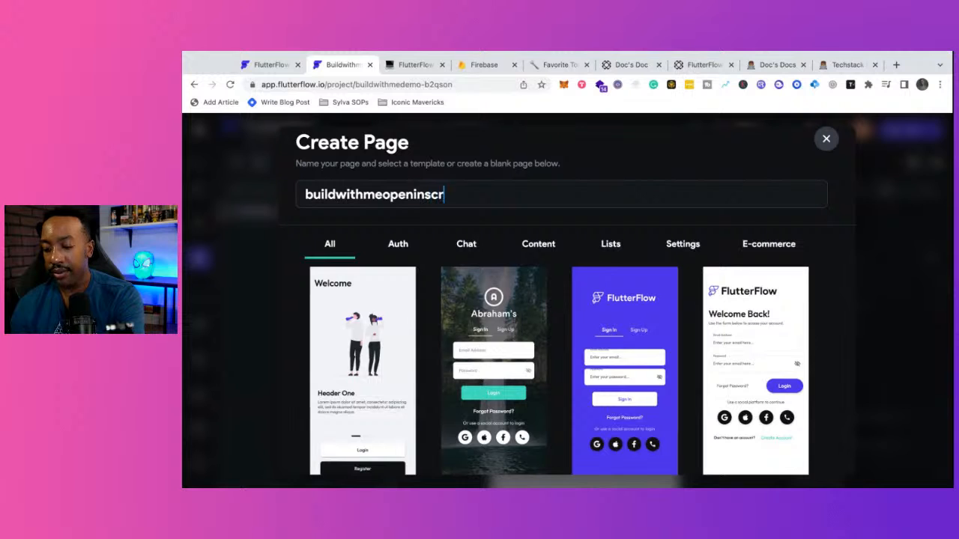
{"action": "type", "text": "een"}
{"action": "mouse_move", "coordinate": [372, 427]}
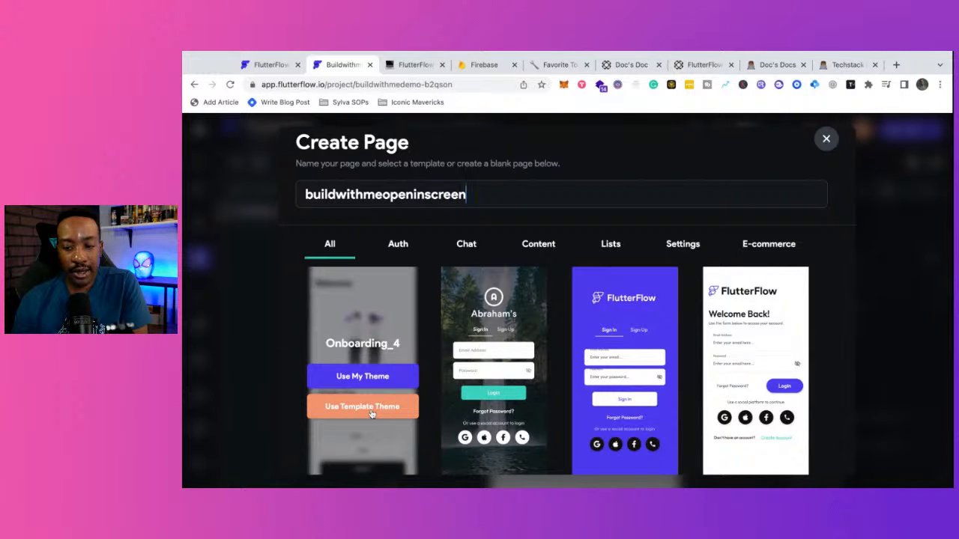
{"action": "left_click", "coordinate": [362, 406]}
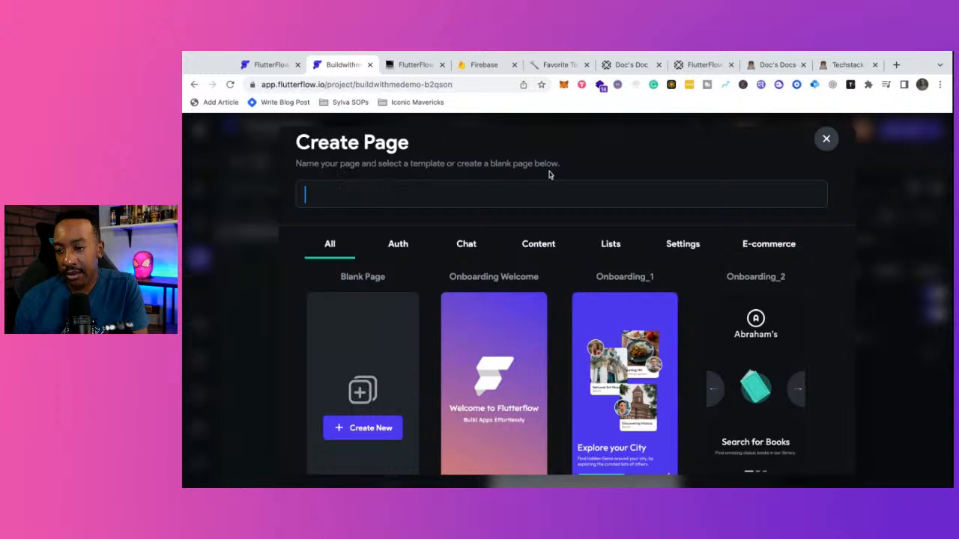
{"action": "left_click", "coordinate": [827, 139]}
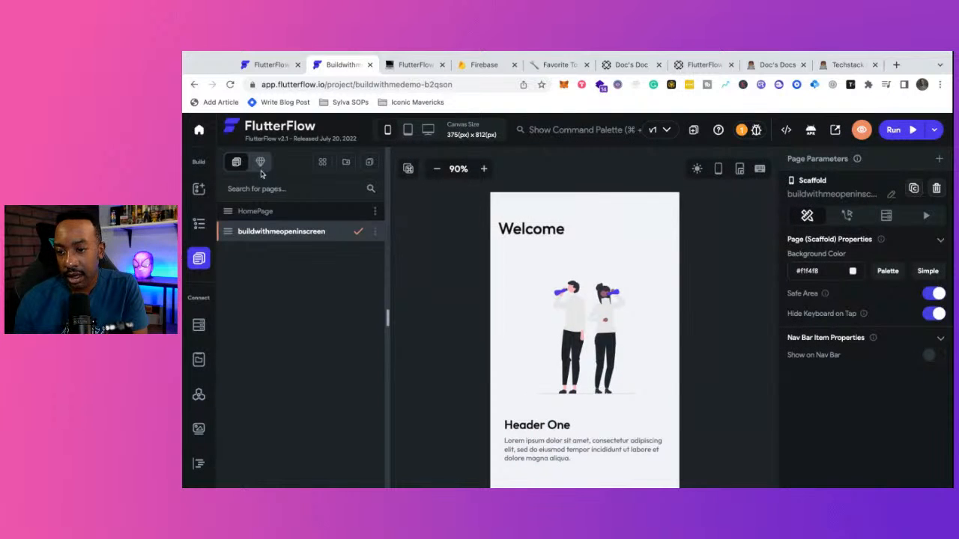
- Open buildwithmeopeninscreen from the all-pages overview, check its widget tree, then show the widget palette
{"action": "left_click", "coordinate": [323, 163]}
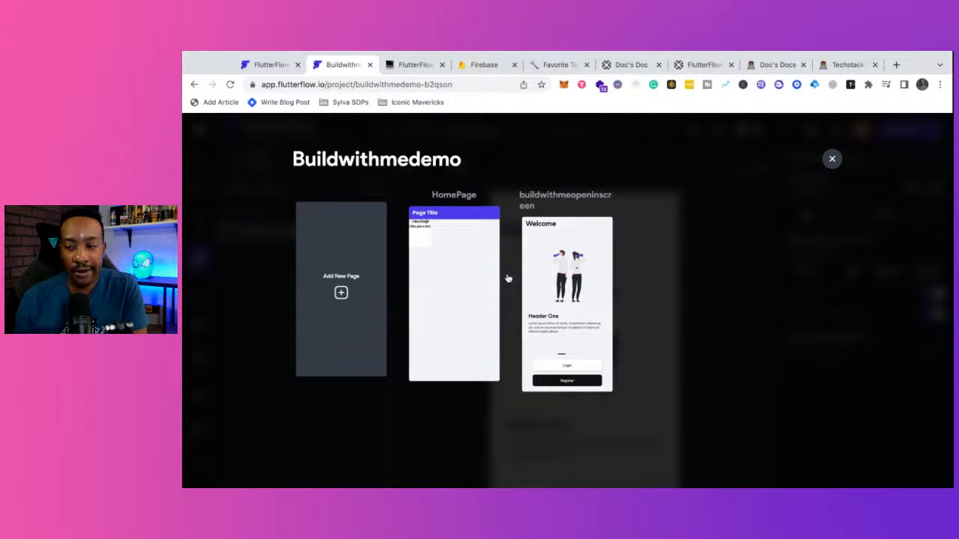
{"action": "left_click", "coordinate": [578, 266]}
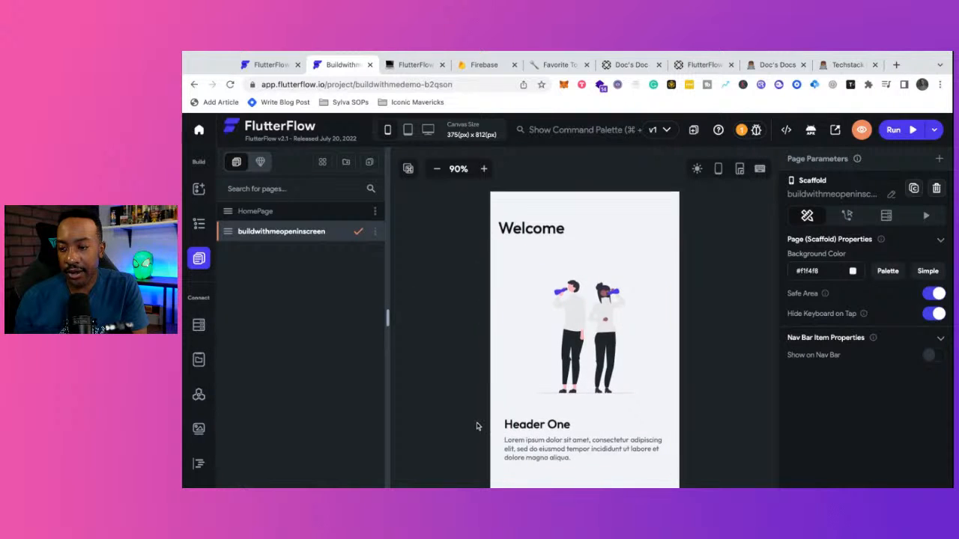
{"action": "scroll", "coordinate": [476, 426], "scroll_direction": "down", "scroll_amount": 5}
{"action": "scroll", "coordinate": [476, 426], "scroll_direction": "up", "scroll_amount": 5}
{"action": "scroll", "coordinate": [476, 426], "scroll_direction": "down", "scroll_amount": 4}
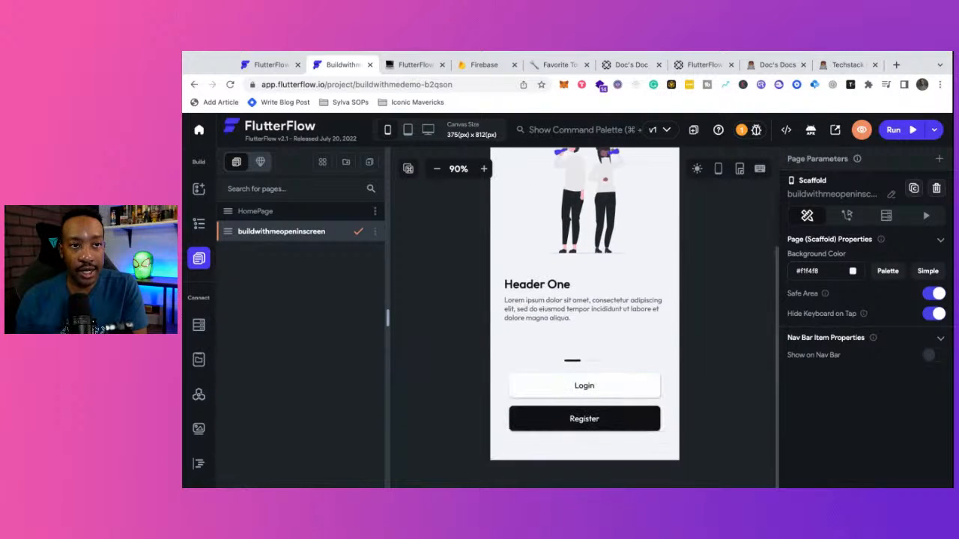
{"action": "left_click", "coordinate": [198, 225]}
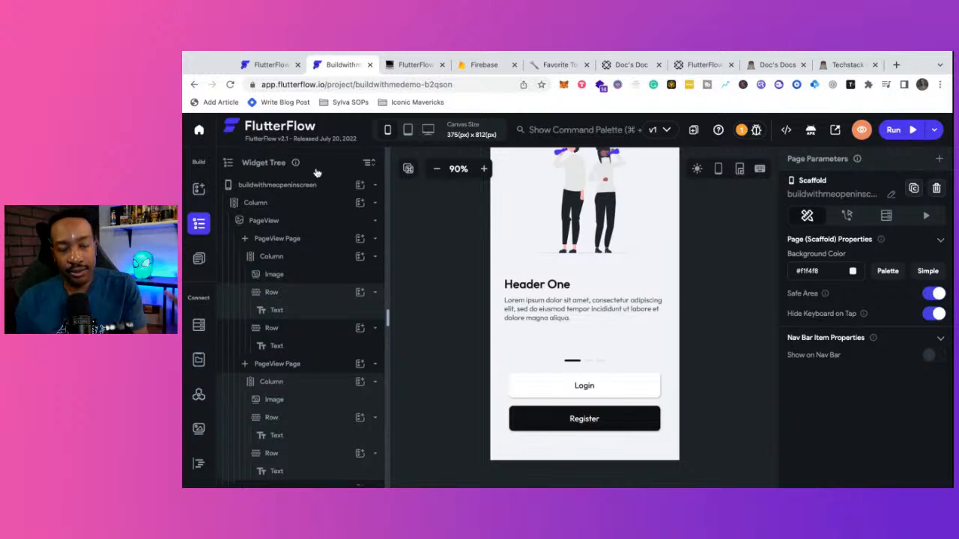
{"action": "left_click", "coordinate": [198, 190]}
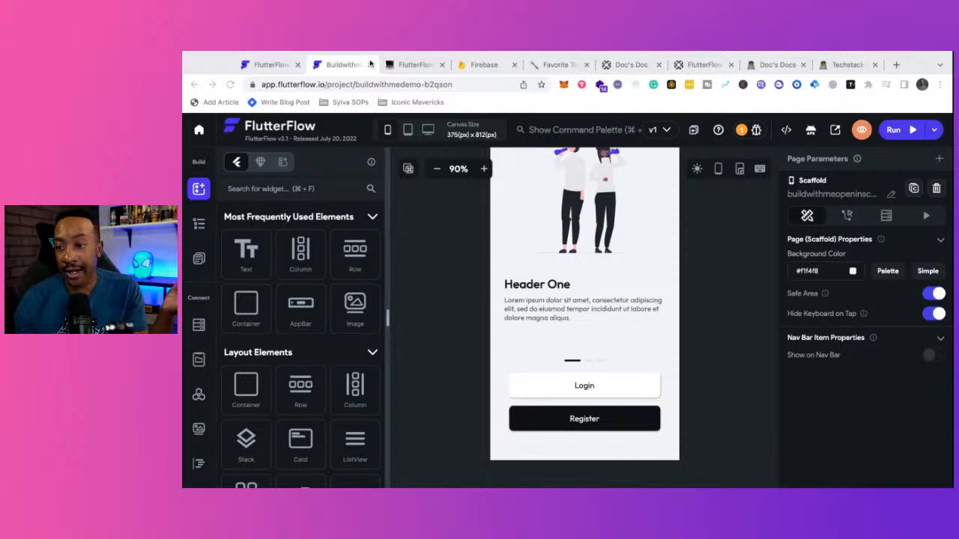
- In the FlutterFlow for Beginners notes, expand, read, and collapse the Connect Firebase to FlutterFlow steps
{"action": "left_click", "coordinate": [404, 65]}
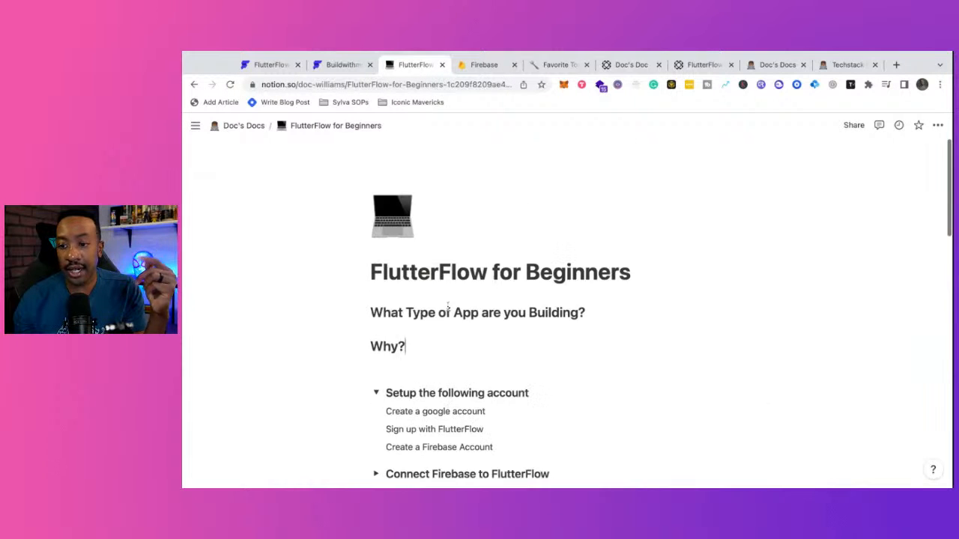
{"action": "scroll", "coordinate": [448, 308], "scroll_direction": "down", "scroll_amount": 12}
{"action": "scroll", "coordinate": [448, 308], "scroll_direction": "up", "scroll_amount": 12}
{"action": "scroll", "coordinate": [448, 308], "scroll_direction": "down", "scroll_amount": 2}
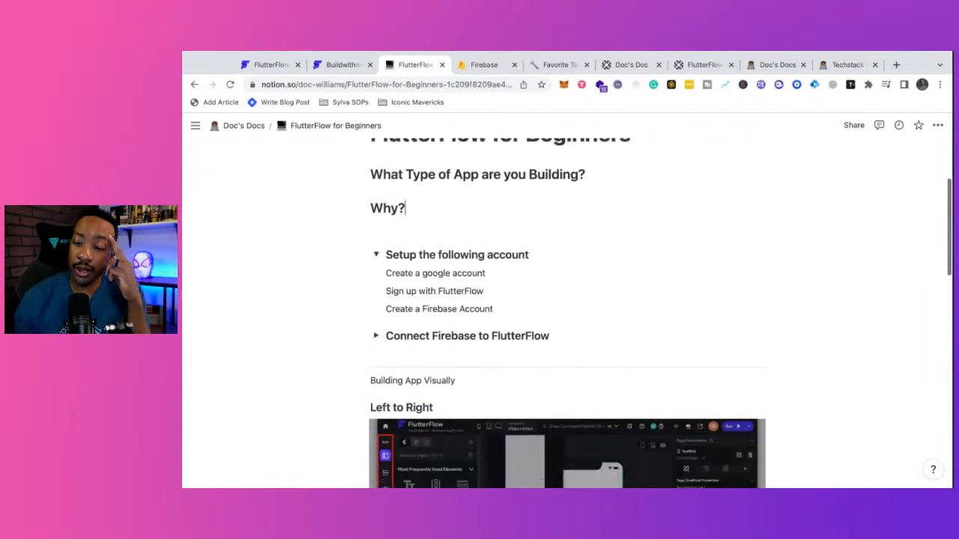
{"action": "left_click", "coordinate": [376, 318]}
{"action": "scroll", "coordinate": [432, 405], "scroll_direction": "down", "scroll_amount": 5}
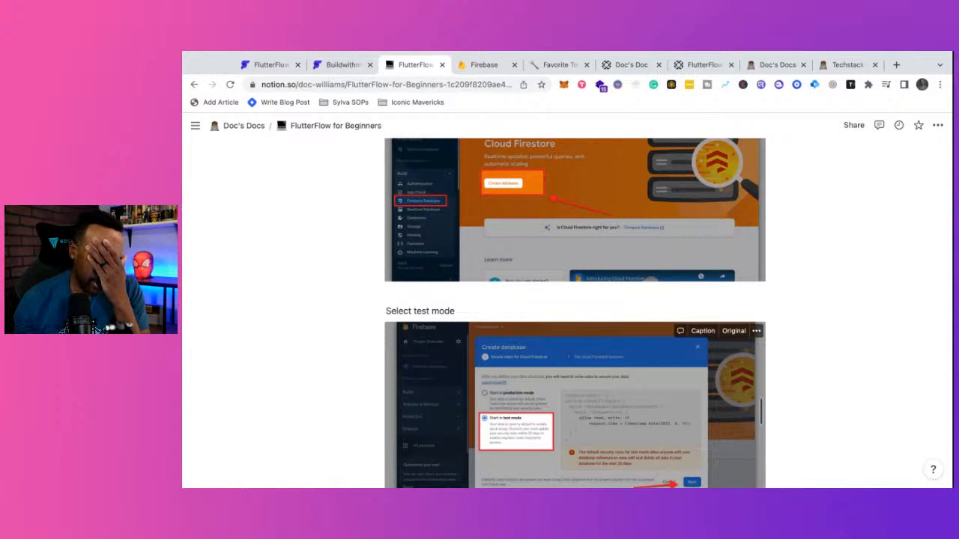
{"action": "scroll", "coordinate": [558, 416], "scroll_direction": "down", "scroll_amount": 3}
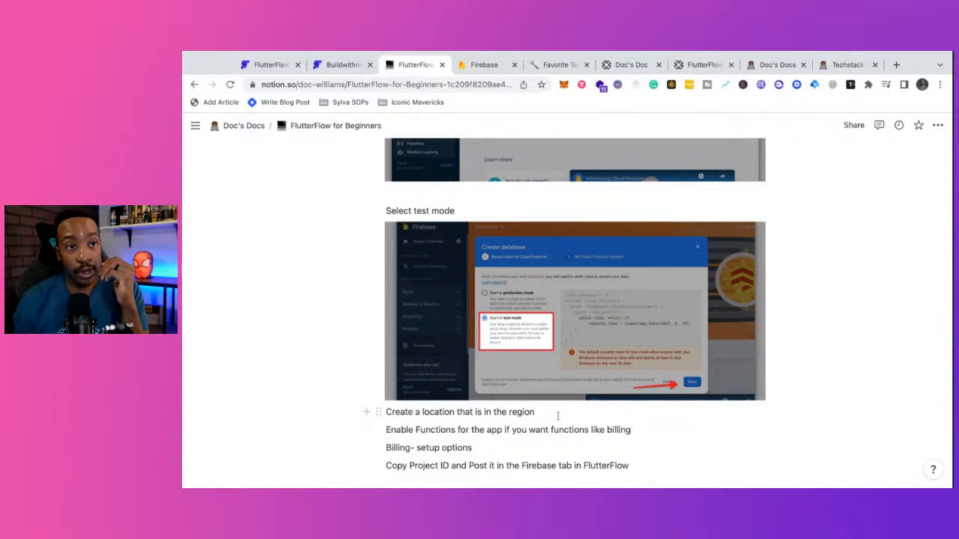
{"action": "scroll", "coordinate": [557, 415], "scroll_direction": "down", "scroll_amount": 5}
{"action": "scroll", "coordinate": [424, 295], "scroll_direction": "up", "scroll_amount": 15}
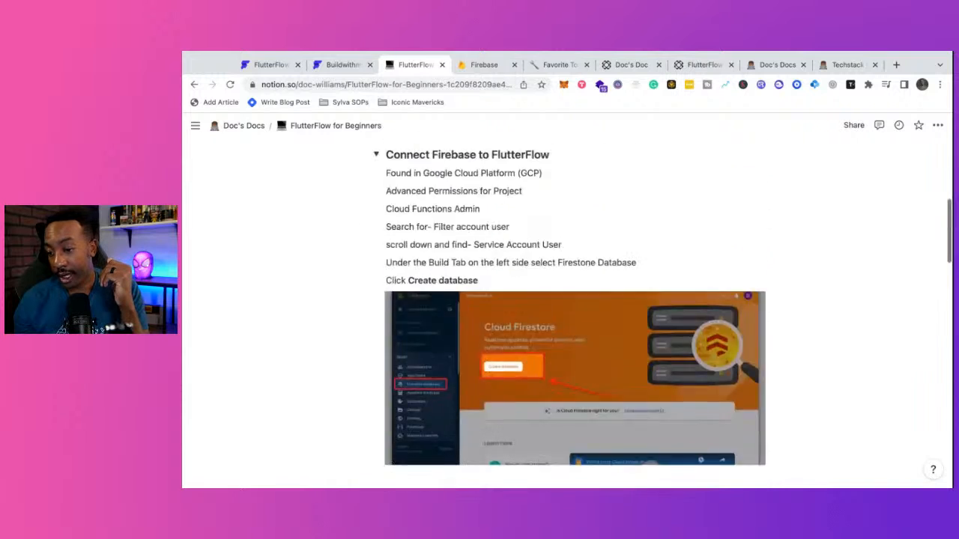
{"action": "scroll", "coordinate": [424, 295], "scroll_direction": "down", "scroll_amount": 3}
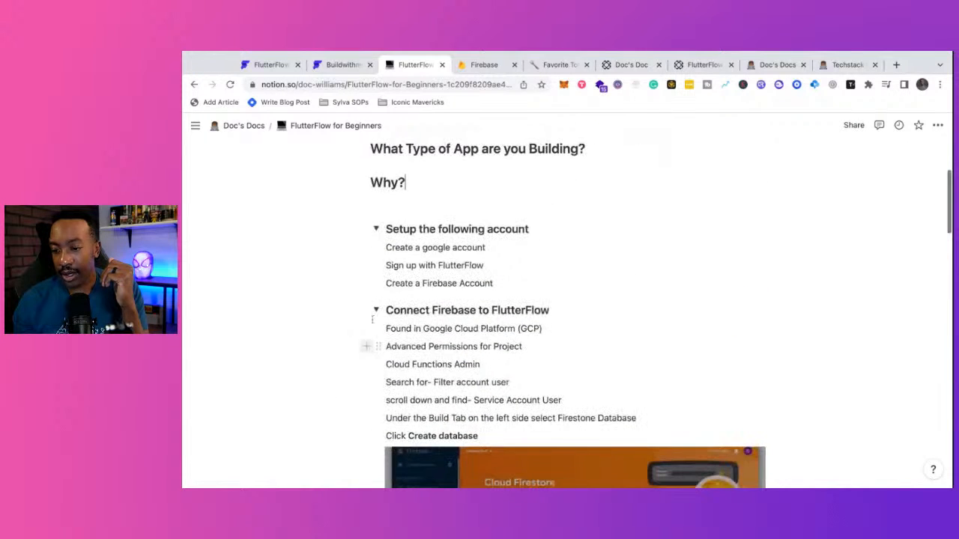
{"action": "left_click", "coordinate": [377, 310]}
- Collapse the Setup the following account steps and return to the Buildwithmedemo editor
{"action": "left_click", "coordinate": [377, 229]}
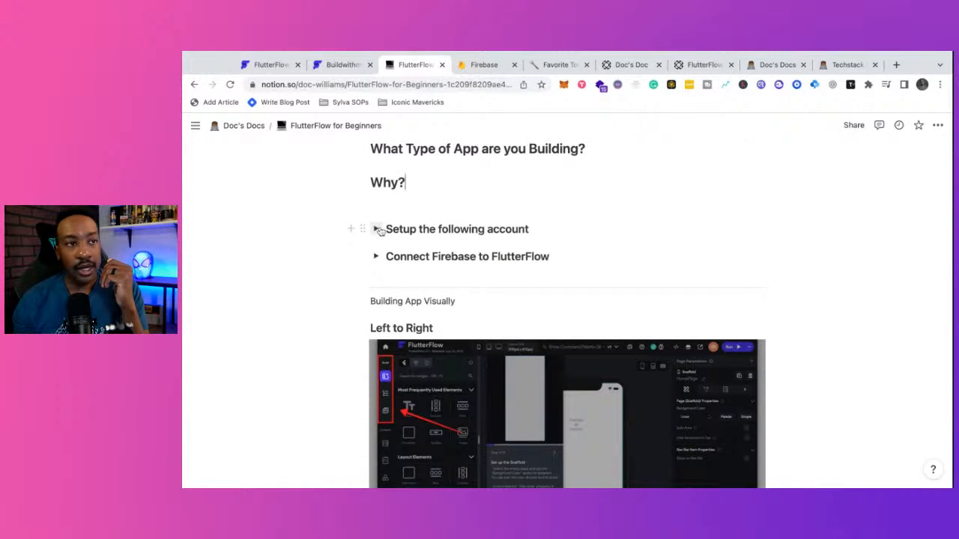
{"action": "left_click", "coordinate": [264, 65]}
{"action": "left_click", "coordinate": [331, 65]}
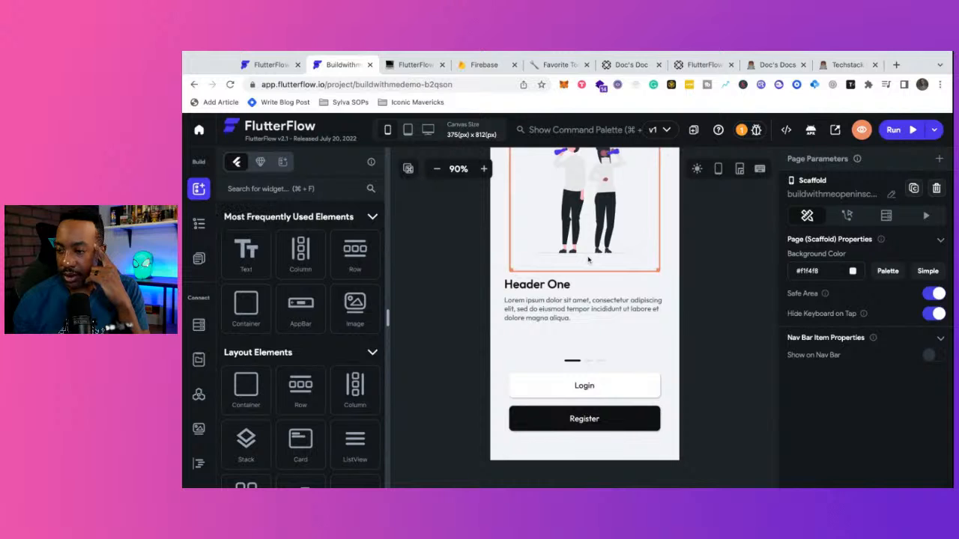
- Select the page scaffold in the widget tree, then go back to the projects dashboard
{"action": "left_click", "coordinate": [199, 223]}
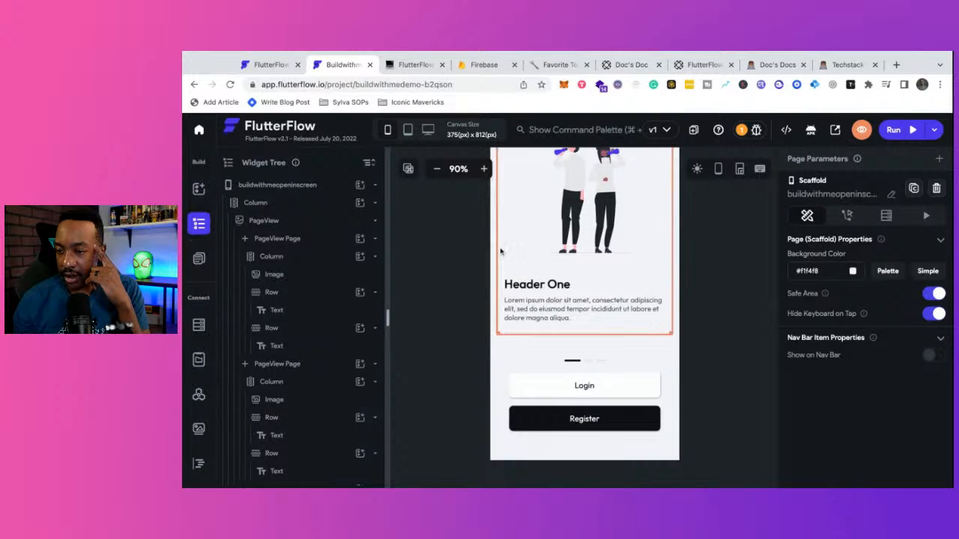
{"action": "left_click", "coordinate": [429, 268]}
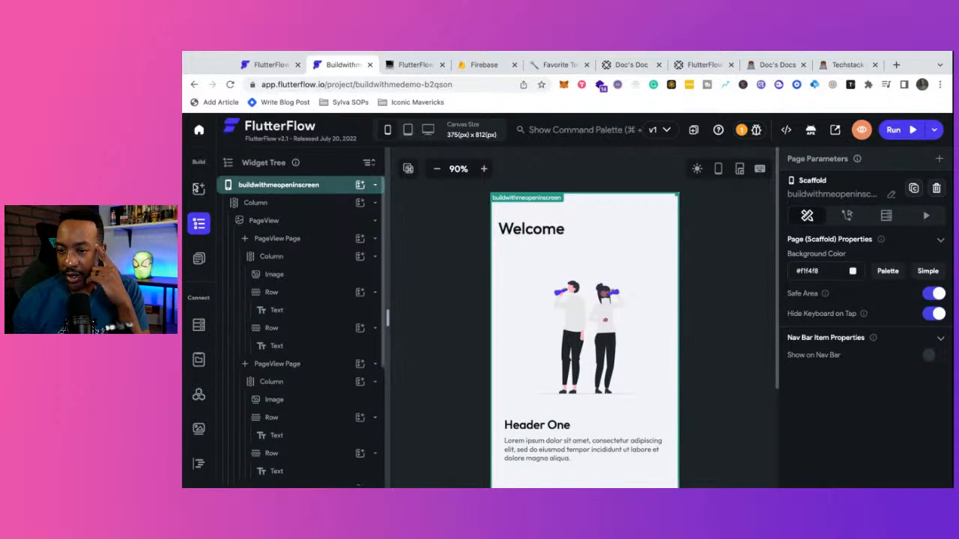
{"action": "left_click", "coordinate": [198, 188]}
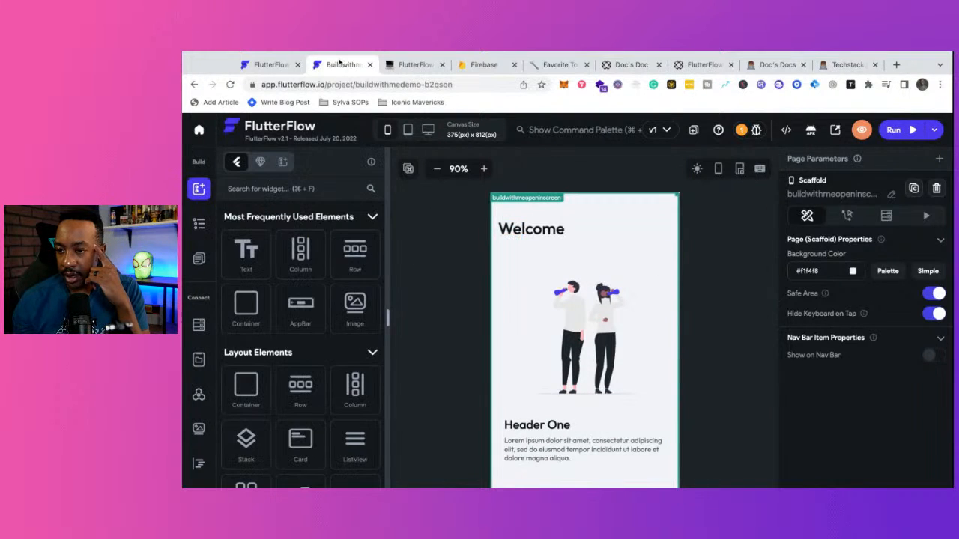
{"action": "left_click", "coordinate": [195, 138]}
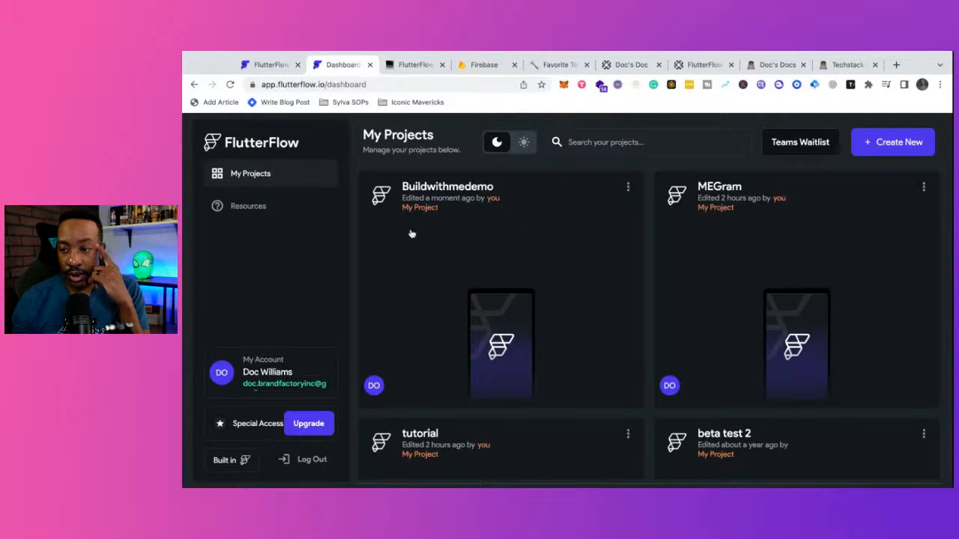
- Start a new project and browse the sample app templates, including FinWallet and HealthAi
{"action": "left_click", "coordinate": [907, 142]}
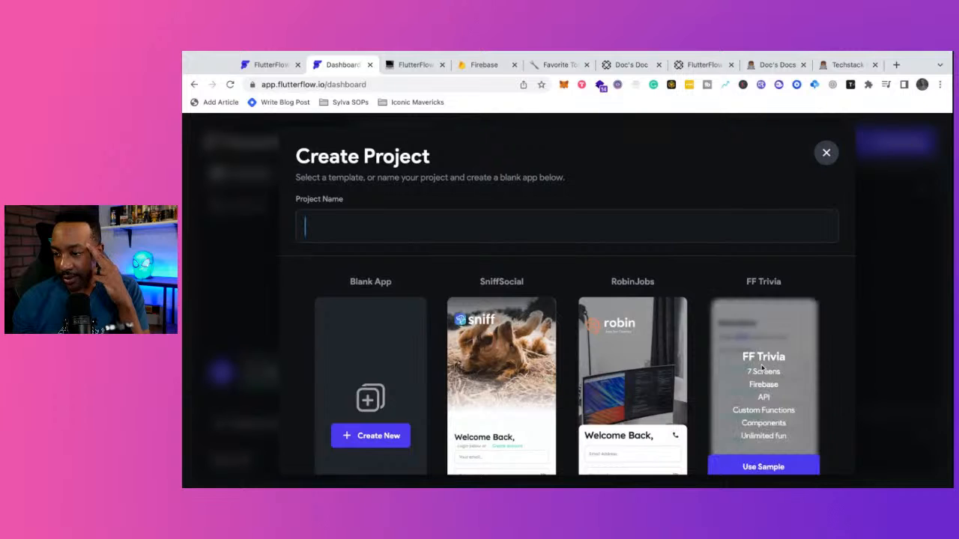
{"action": "scroll", "coordinate": [591, 420], "scroll_direction": "down", "scroll_amount": 1}
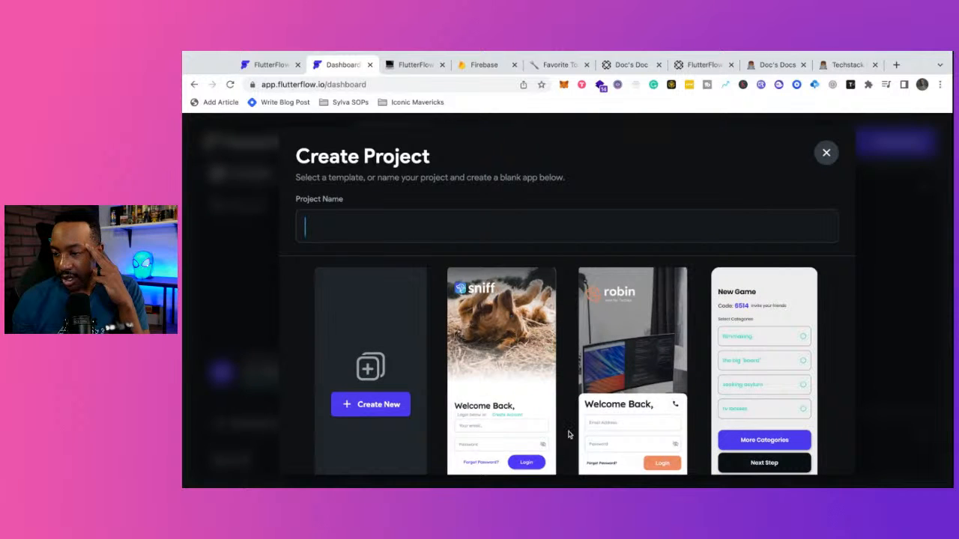
{"action": "scroll", "coordinate": [568, 434], "scroll_direction": "down", "scroll_amount": 3}
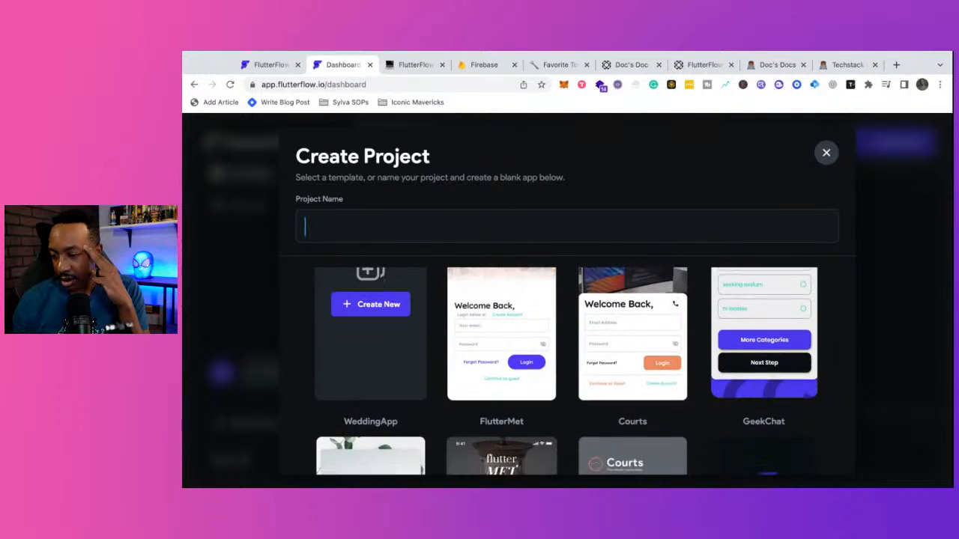
{"action": "scroll", "coordinate": [566, 370], "scroll_direction": "down", "scroll_amount": 3}
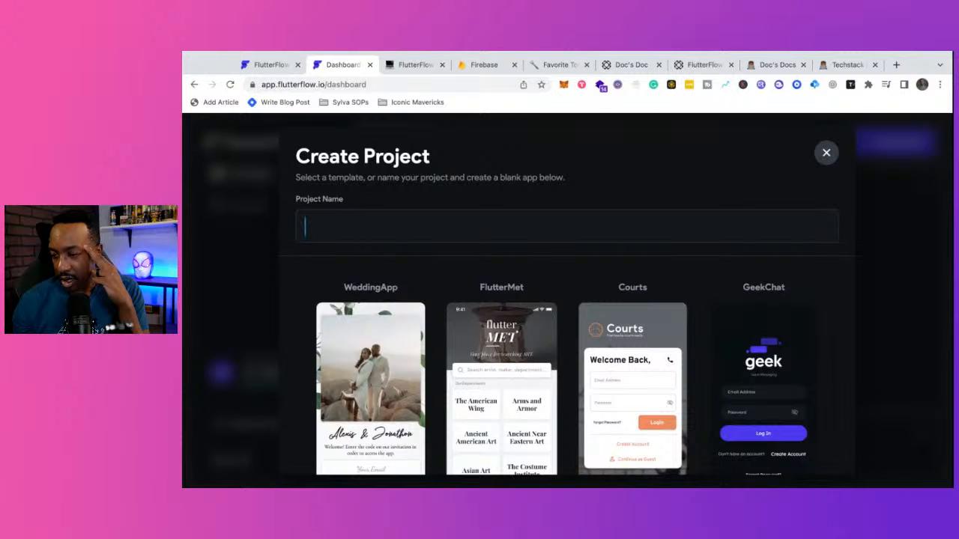
{"action": "scroll", "coordinate": [566, 374], "scroll_direction": "up", "scroll_amount": 5}
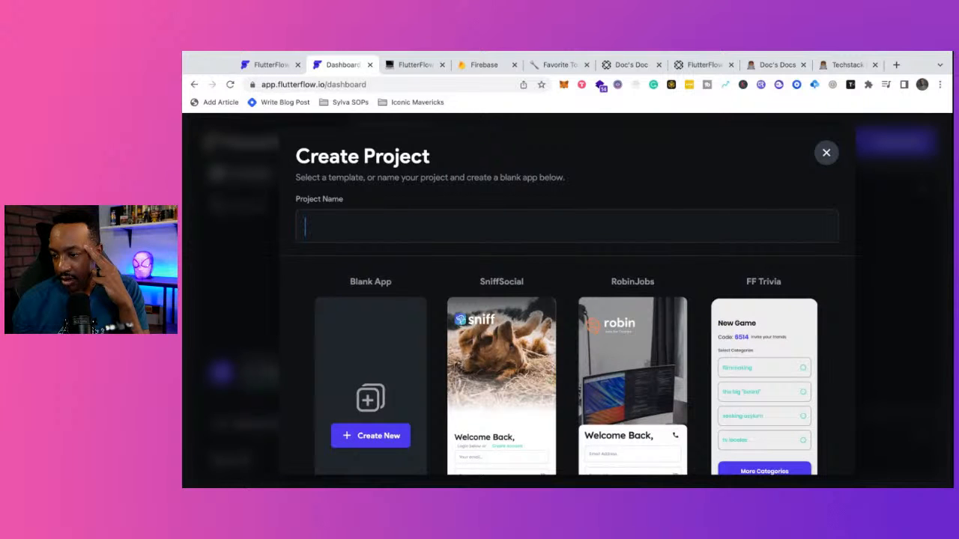
{"action": "scroll", "coordinate": [566, 371], "scroll_direction": "down", "scroll_amount": 5}
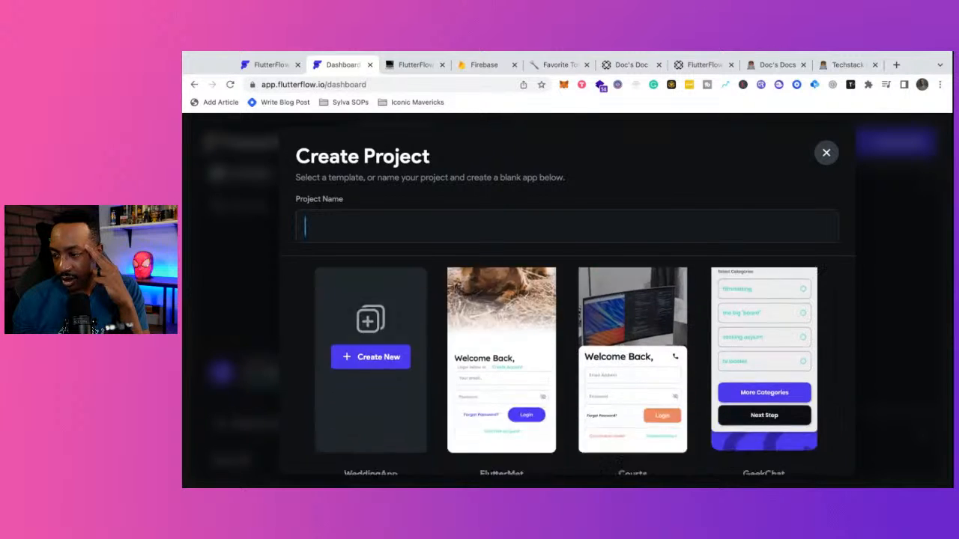
{"action": "scroll", "coordinate": [566, 371], "scroll_direction": "up", "scroll_amount": 2}
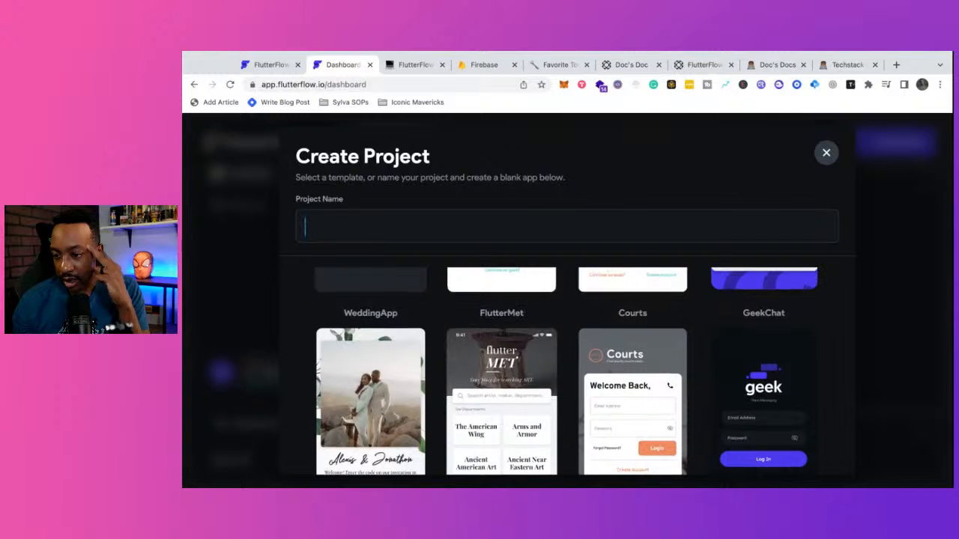
{"action": "scroll", "coordinate": [566, 371], "scroll_direction": "down", "scroll_amount": 1}
{"action": "scroll", "coordinate": [566, 371], "scroll_direction": "down", "scroll_amount": 3}
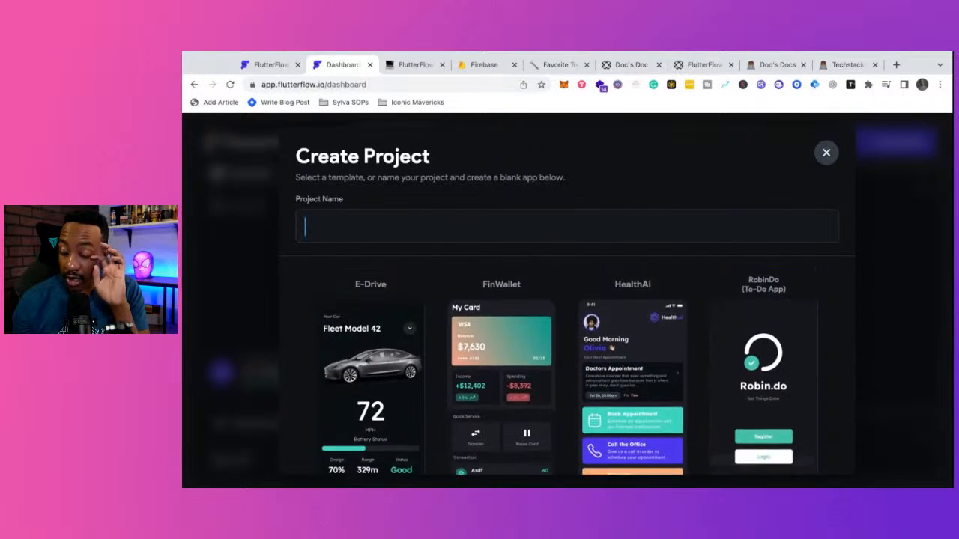
{"action": "scroll", "coordinate": [566, 371], "scroll_direction": "up", "scroll_amount": 1}
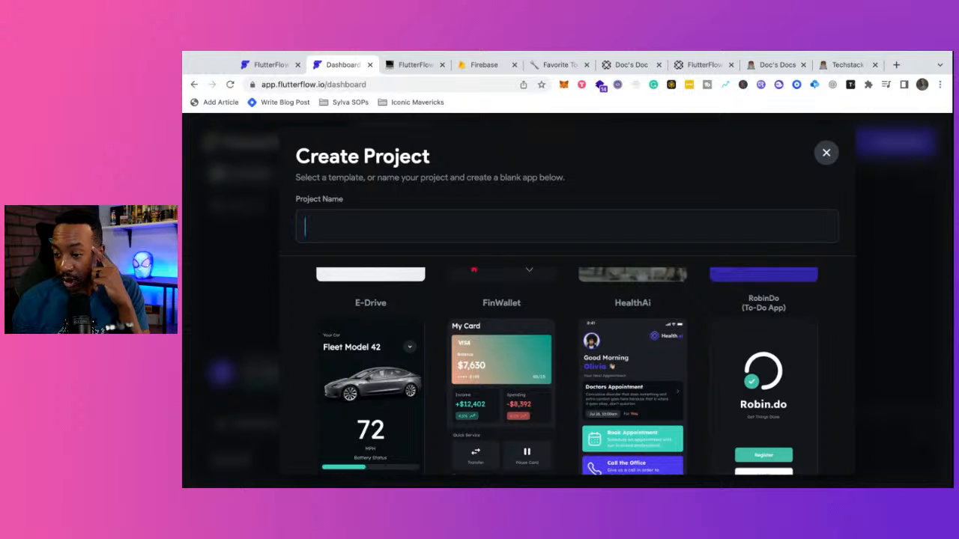
{"action": "scroll", "coordinate": [566, 371], "scroll_direction": "down", "scroll_amount": 3}
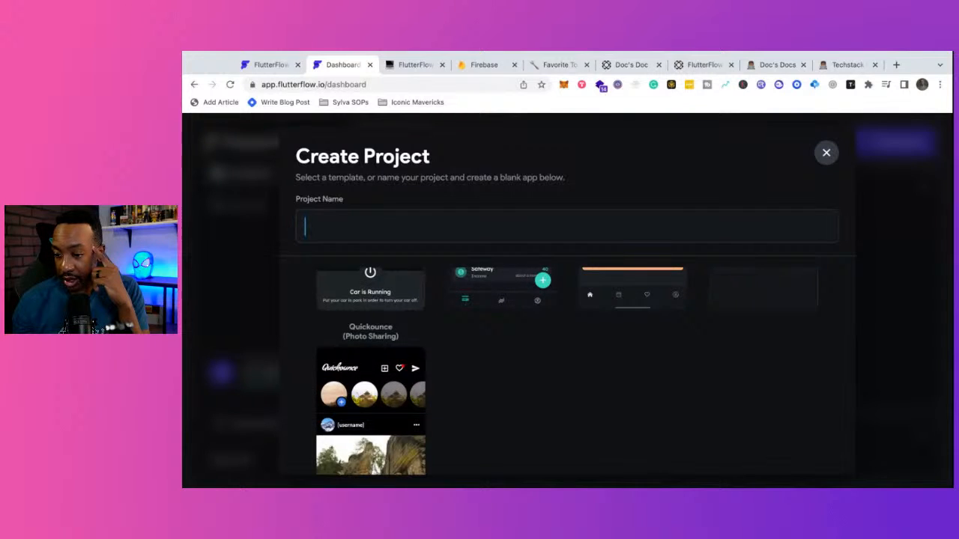
{"action": "scroll", "coordinate": [567, 371], "scroll_direction": "down", "scroll_amount": 2}
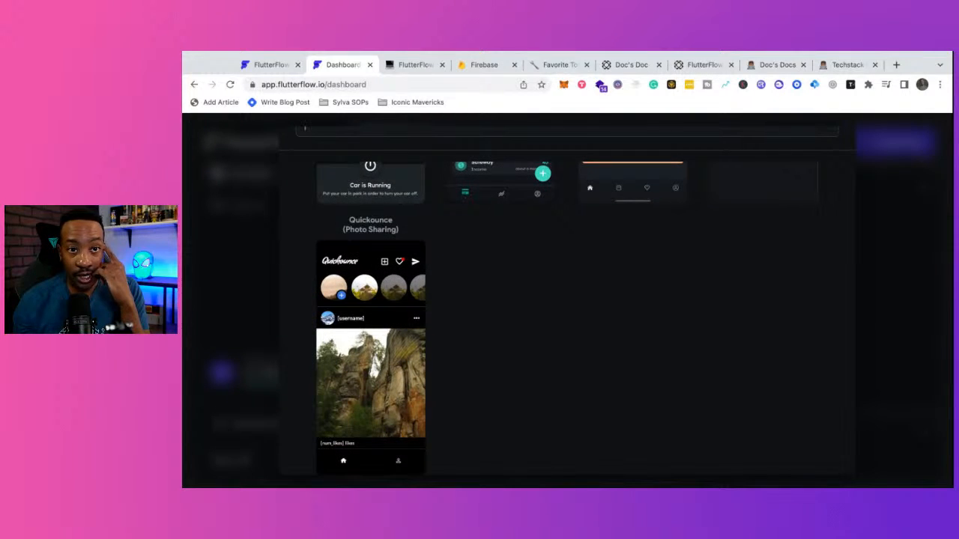
{"action": "scroll", "coordinate": [566, 318], "scroll_direction": "up", "scroll_amount": 2}
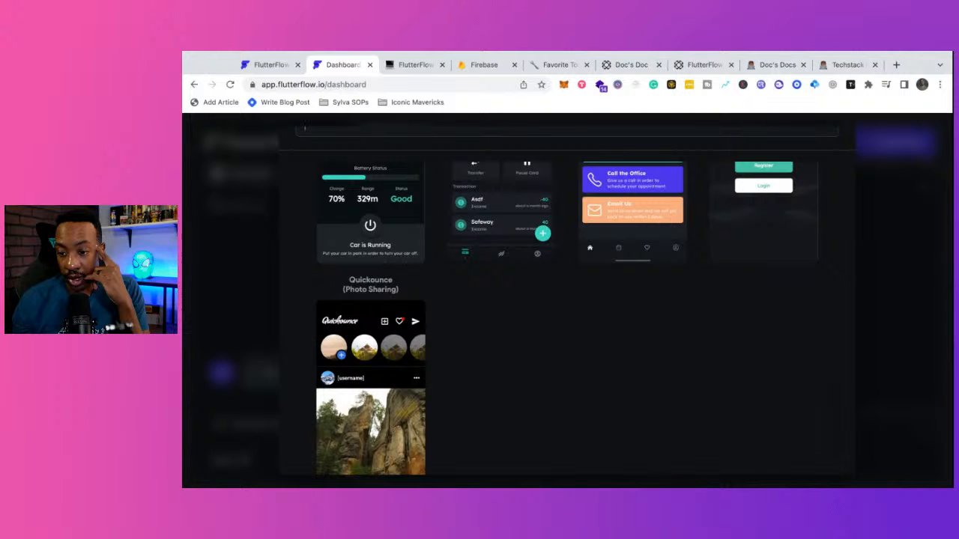
{"action": "scroll", "coordinate": [412, 359], "scroll_direction": "down", "scroll_amount": 2}
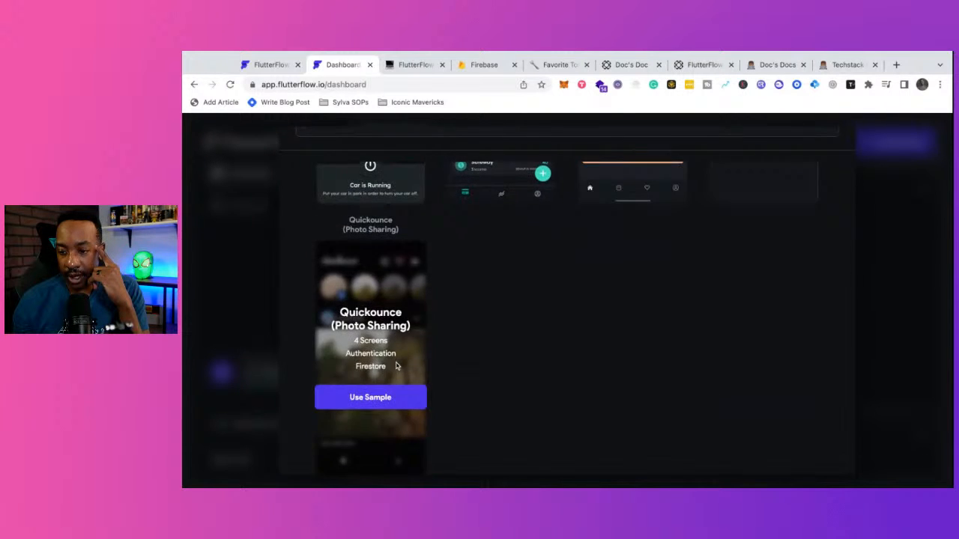
{"action": "scroll", "coordinate": [397, 366], "scroll_direction": "up", "scroll_amount": 4}
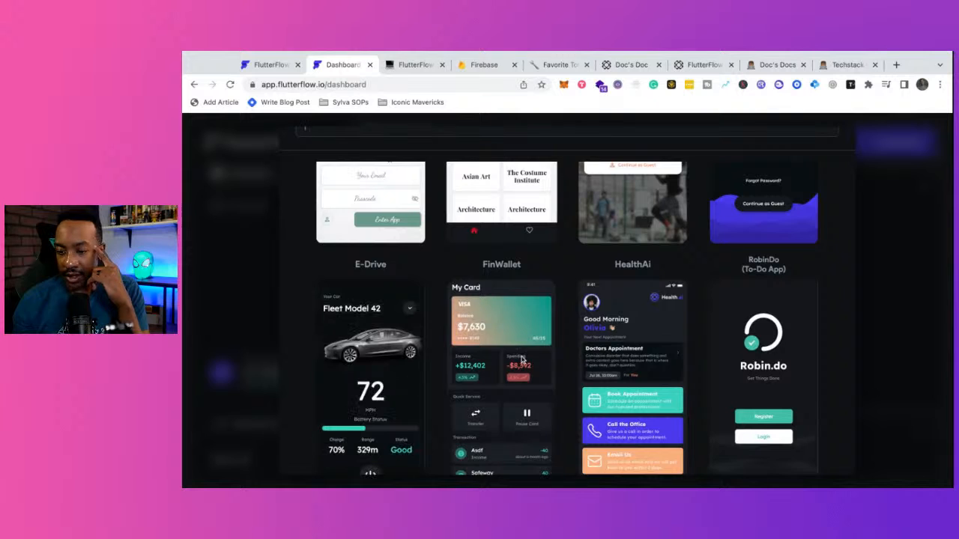
{"action": "mouse_move", "coordinate": [507, 384]}
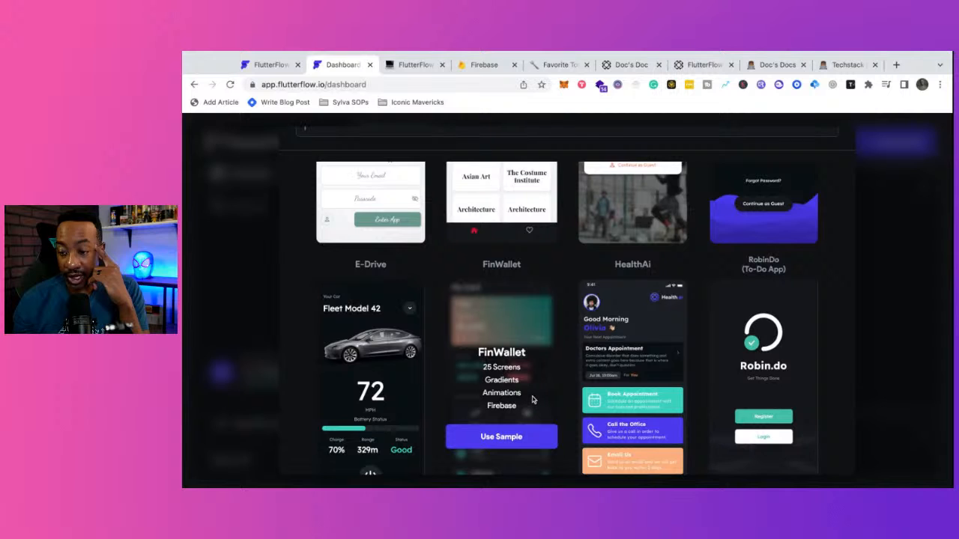
{"action": "mouse_move", "coordinate": [610, 368]}
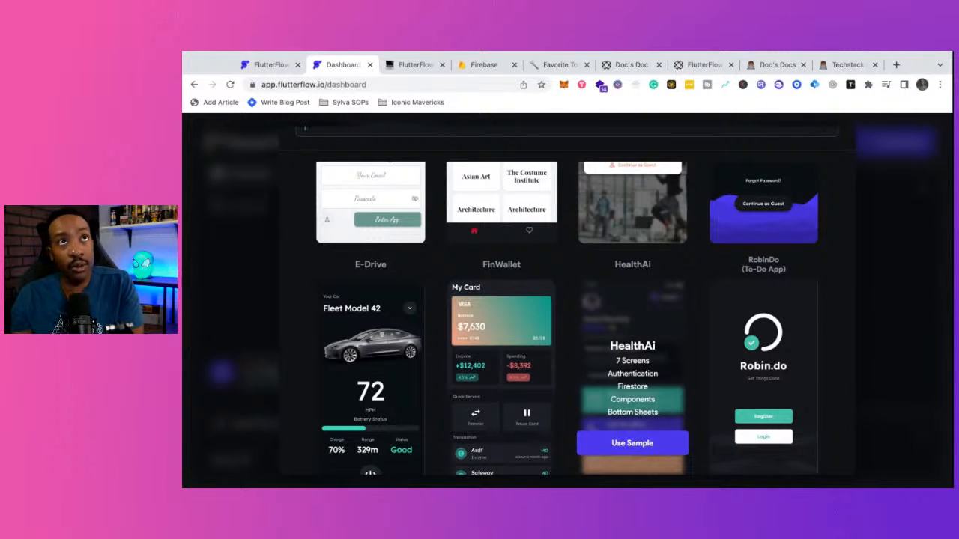
{"action": "scroll", "coordinate": [306, 354], "scroll_direction": "down", "scroll_amount": 5}
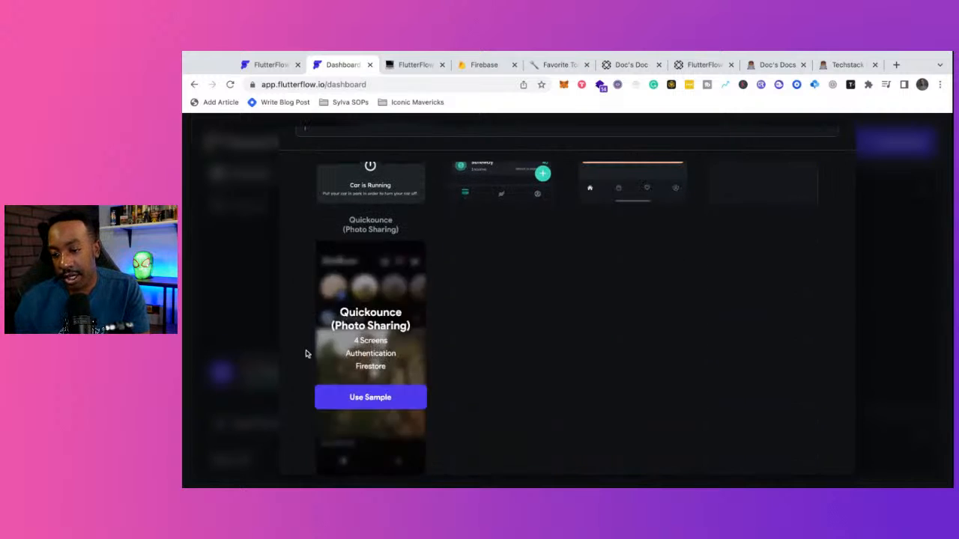
- Choose the Quickounce sample and go to the required Project Name field
{"action": "left_click", "coordinate": [360, 403]}
{"action": "scroll", "coordinate": [358, 401], "scroll_direction": "up", "scroll_amount": 12}
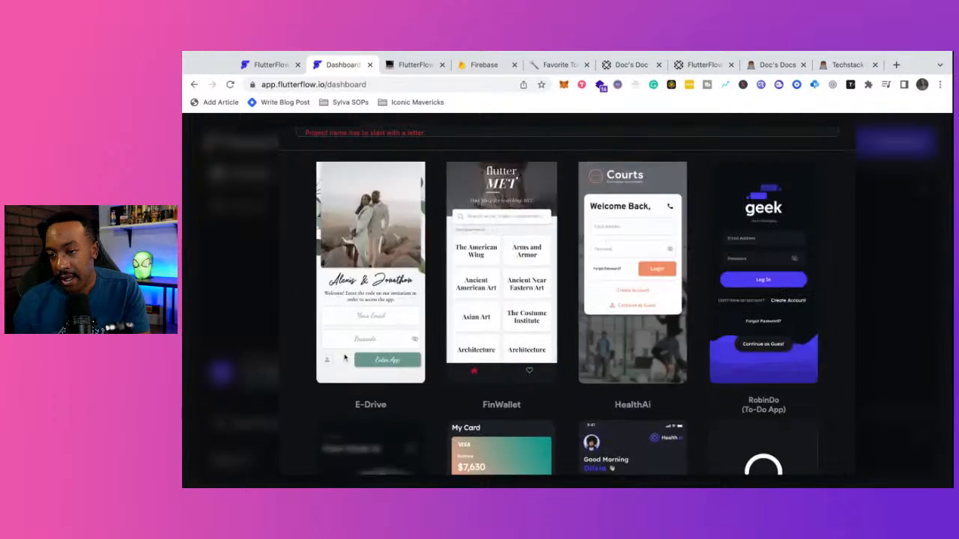
{"action": "left_click", "coordinate": [339, 235]}
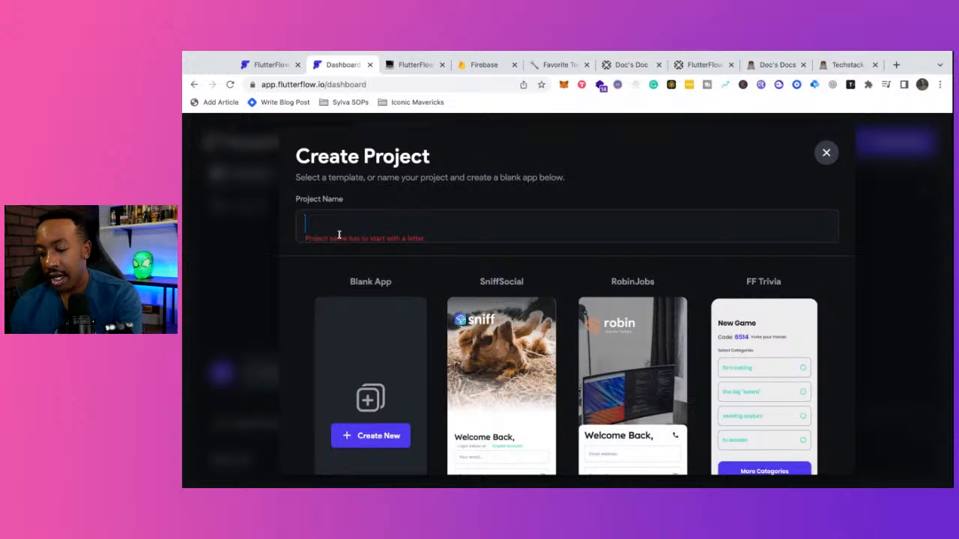
- Create IGBetaIdea from the Quickounce sample, advance to the Add Firebase step, and switch to Firebase
{"action": "type", "text": "IG"}
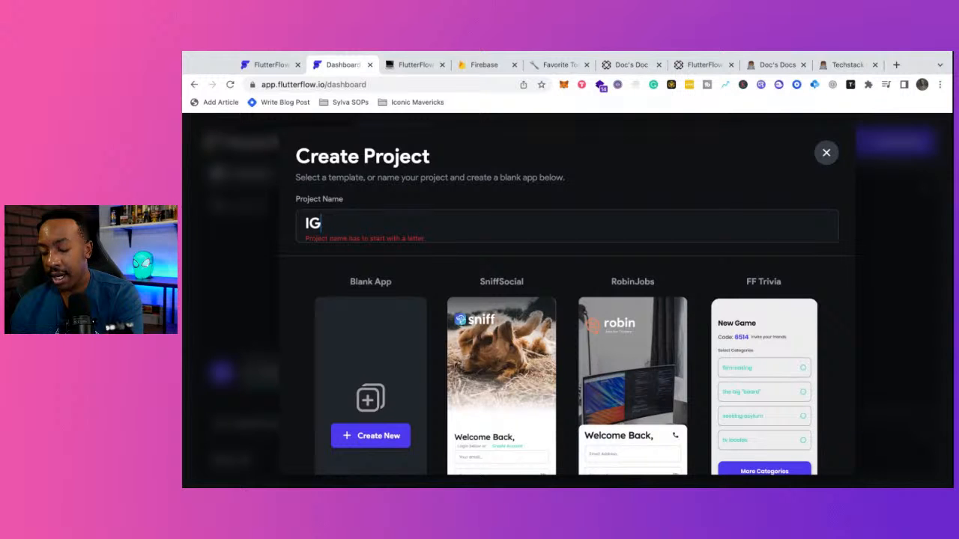
{"action": "type", "text": "BetaIdea"}
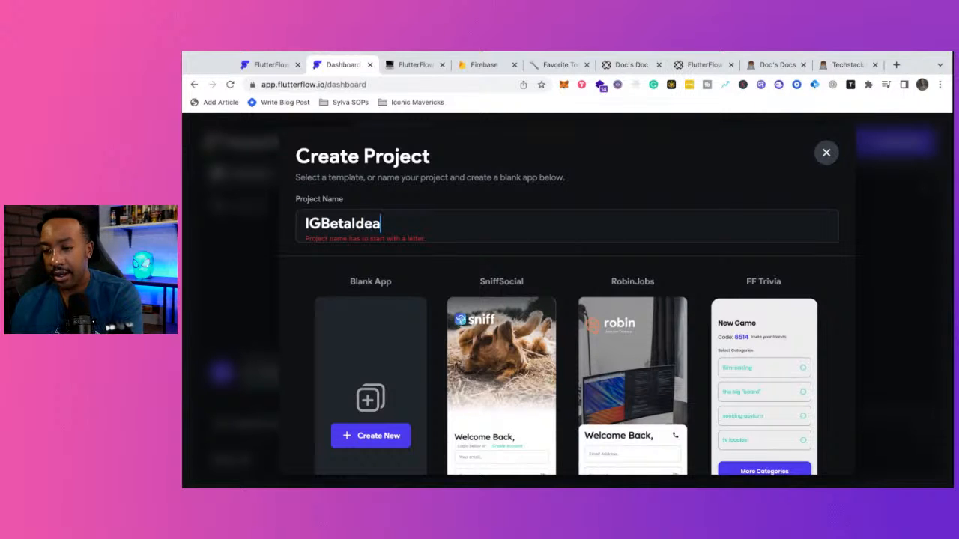
{"action": "scroll", "coordinate": [364, 272], "scroll_direction": "down", "scroll_amount": 5}
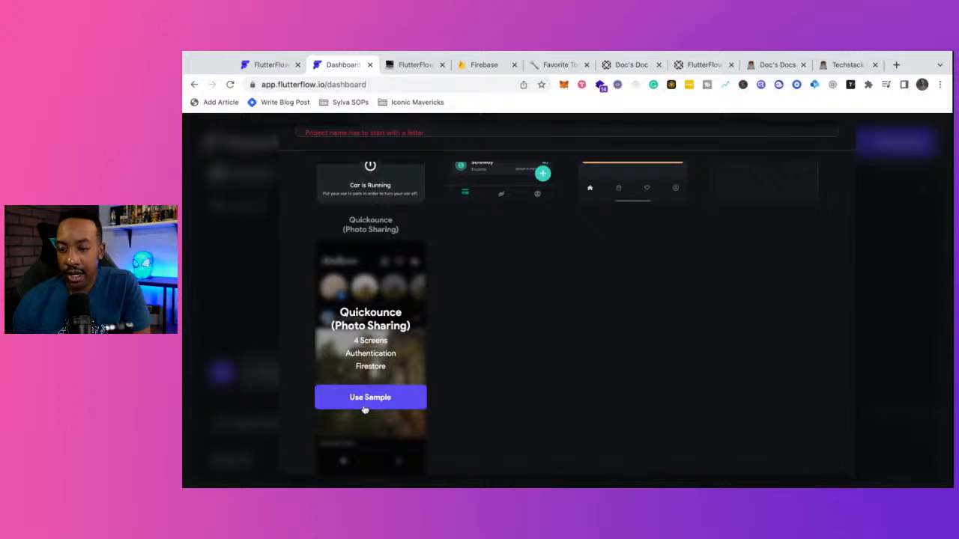
{"action": "left_click", "coordinate": [364, 409]}
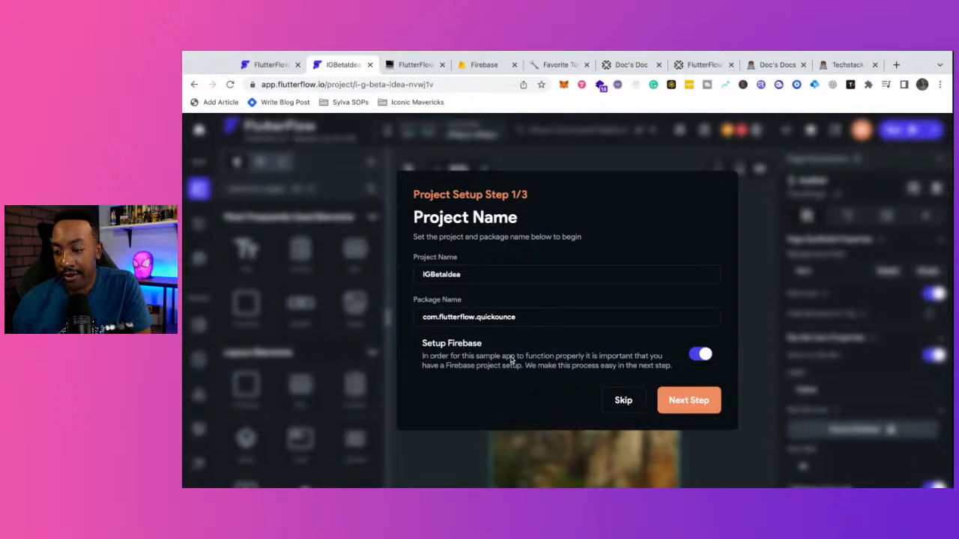
{"action": "left_click", "coordinate": [685, 405]}
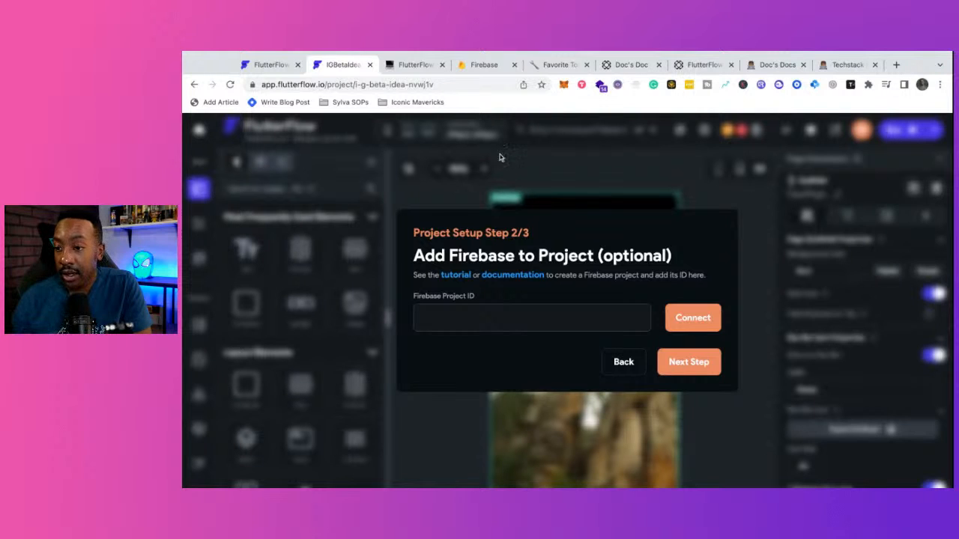
{"action": "left_click", "coordinate": [474, 66]}
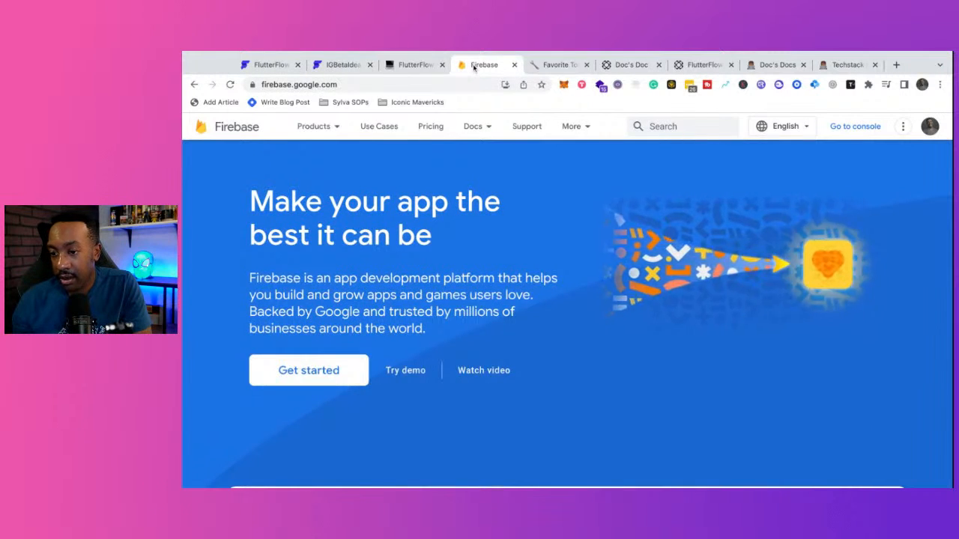
- Move the Firebase tab beside the project, switch Google accounts, open the console, and close the old tab
{"action": "left_click_drag", "start_coordinate": [473, 68], "coordinate": [414, 66]}
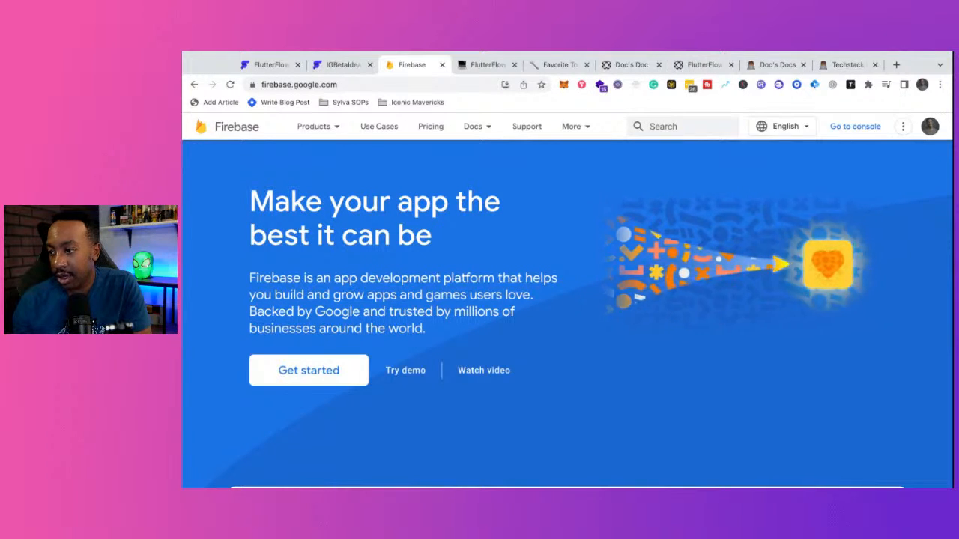
{"action": "left_click", "coordinate": [929, 127]}
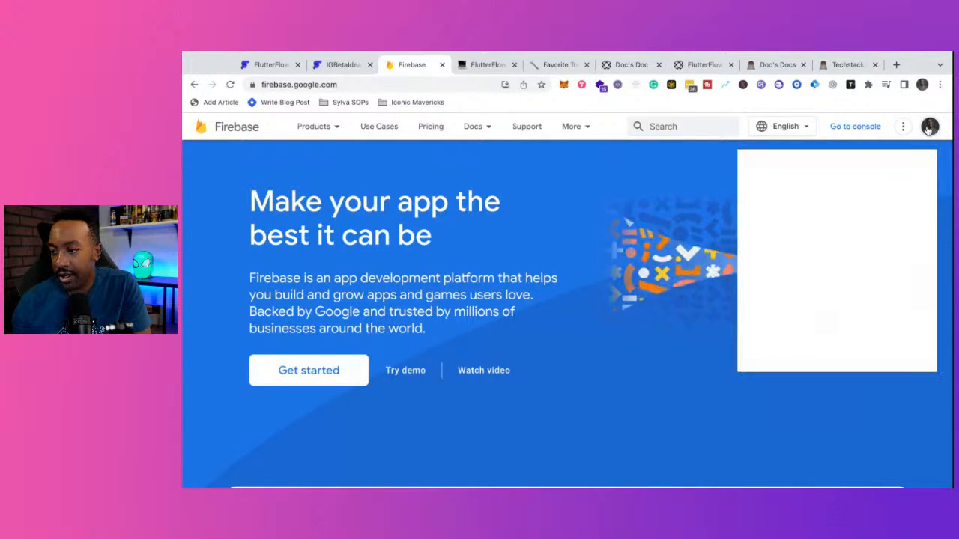
{"action": "left_click", "coordinate": [929, 126]}
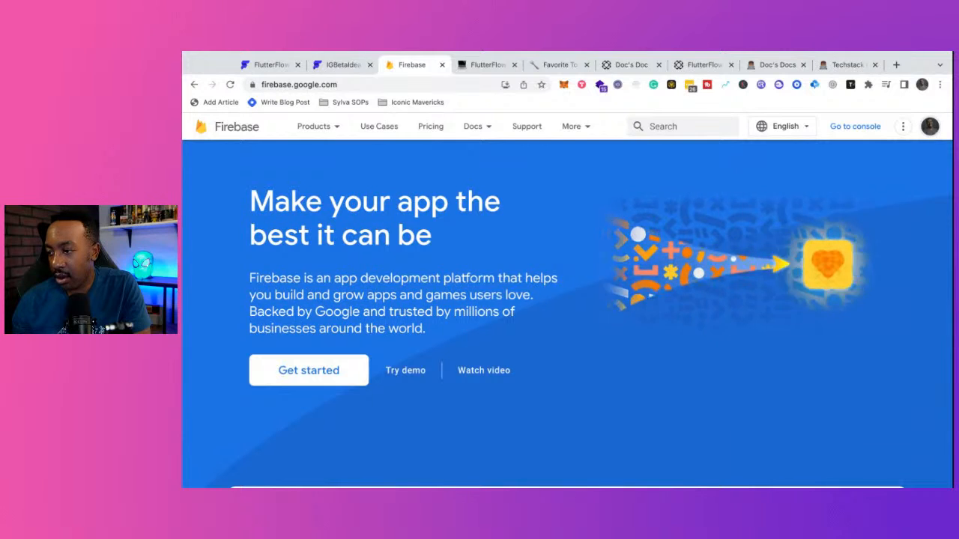
{"action": "left_click", "coordinate": [929, 127]}
{"action": "left_click", "coordinate": [824, 414]}
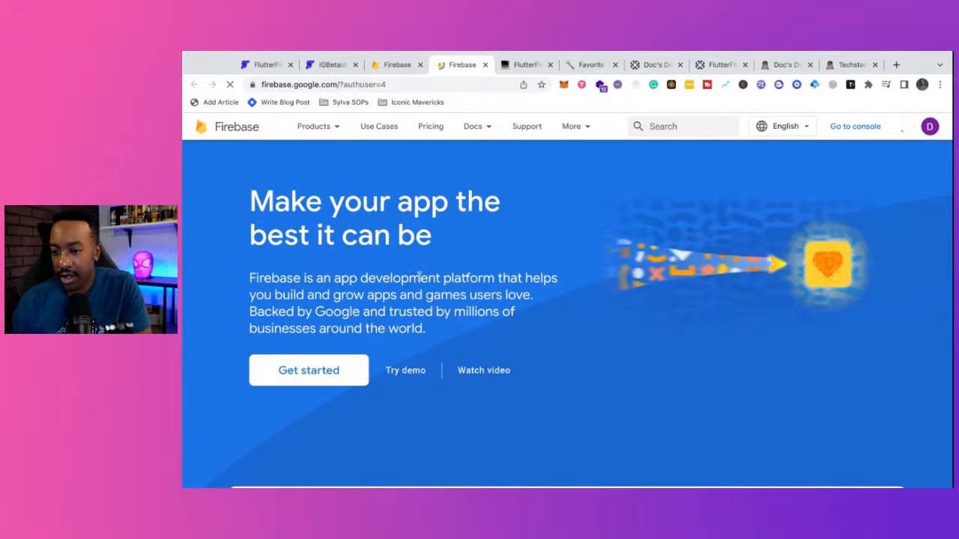
{"action": "left_click", "coordinate": [300, 370]}
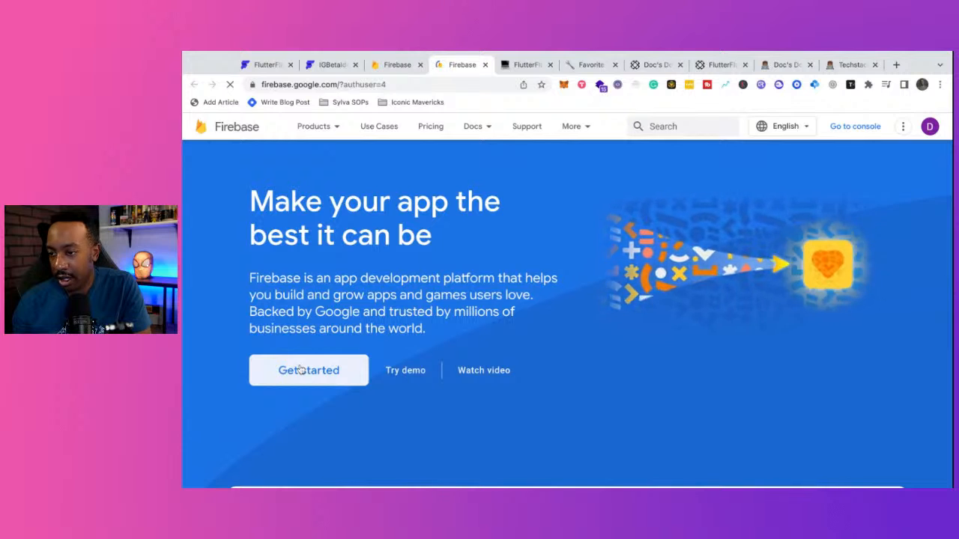
{"action": "left_click", "coordinate": [420, 65]}
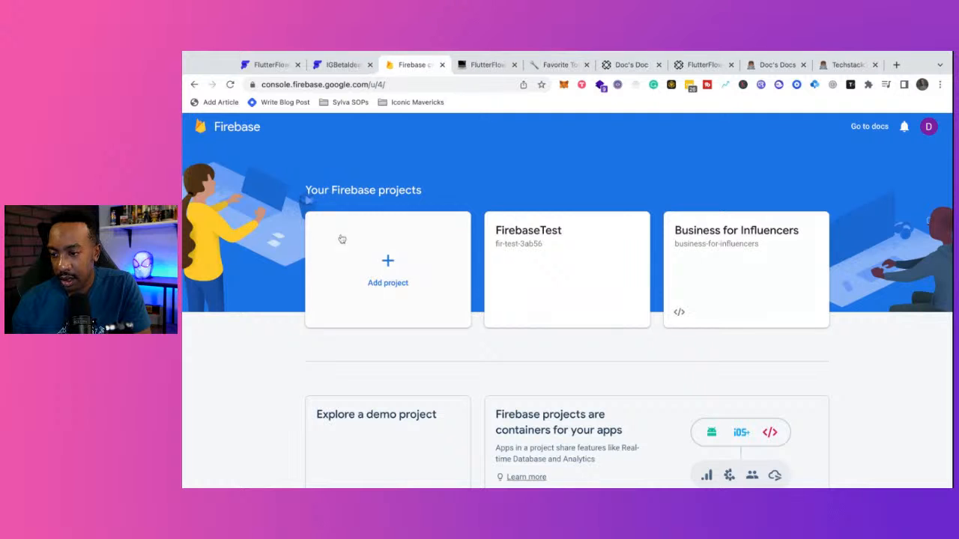
- Add a Firebase project named IGBeta, turn off Google Analytics, and create it
{"action": "left_click", "coordinate": [368, 261]}
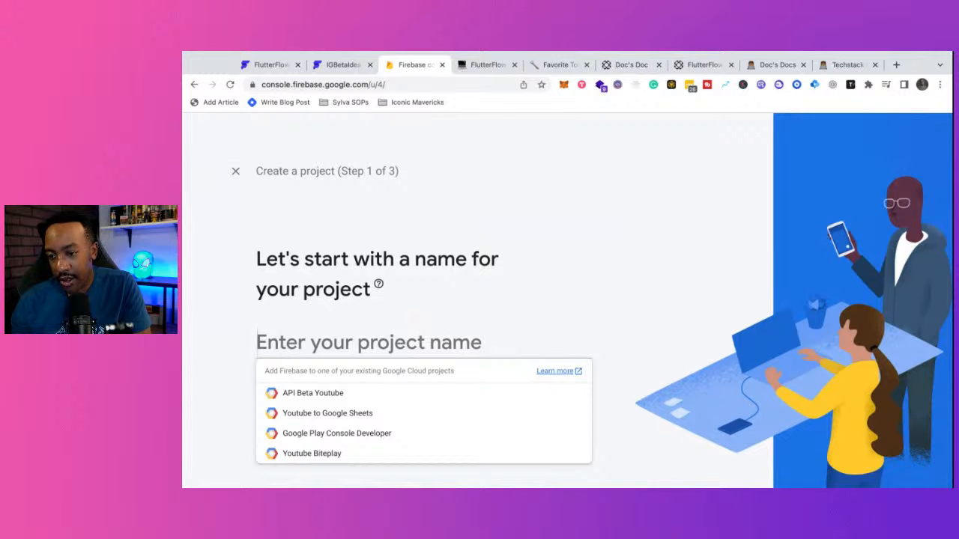
{"action": "type", "text": "IG"}
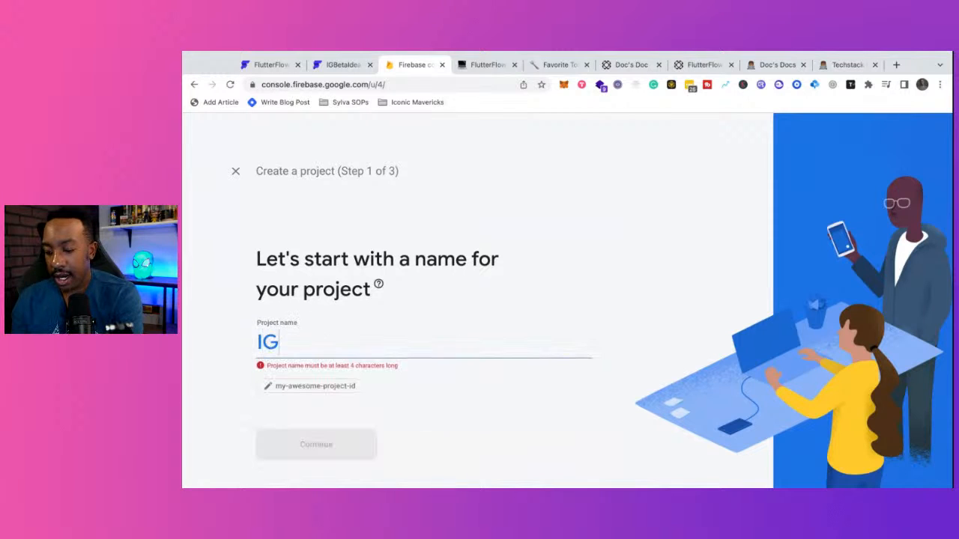
{"action": "type", "text": "Beta"}
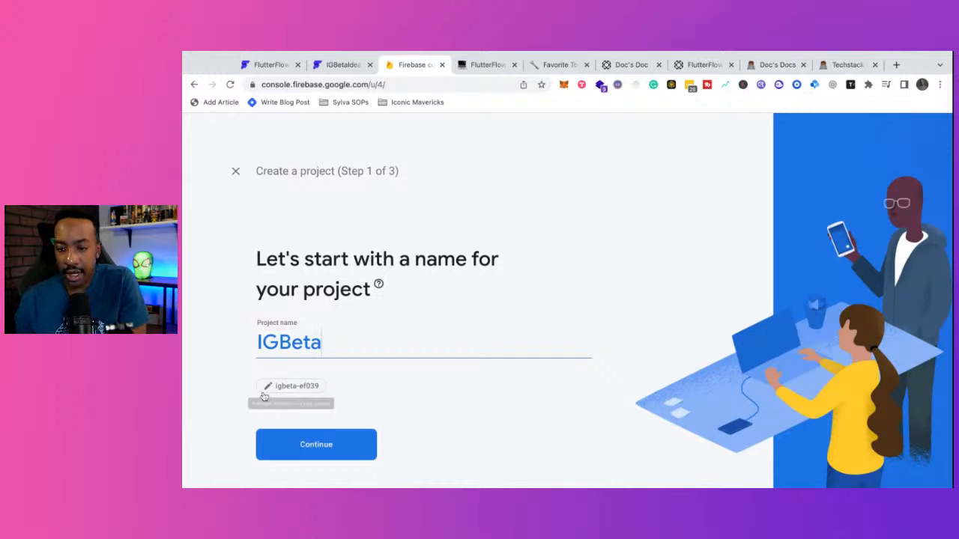
{"action": "left_click", "coordinate": [282, 447]}
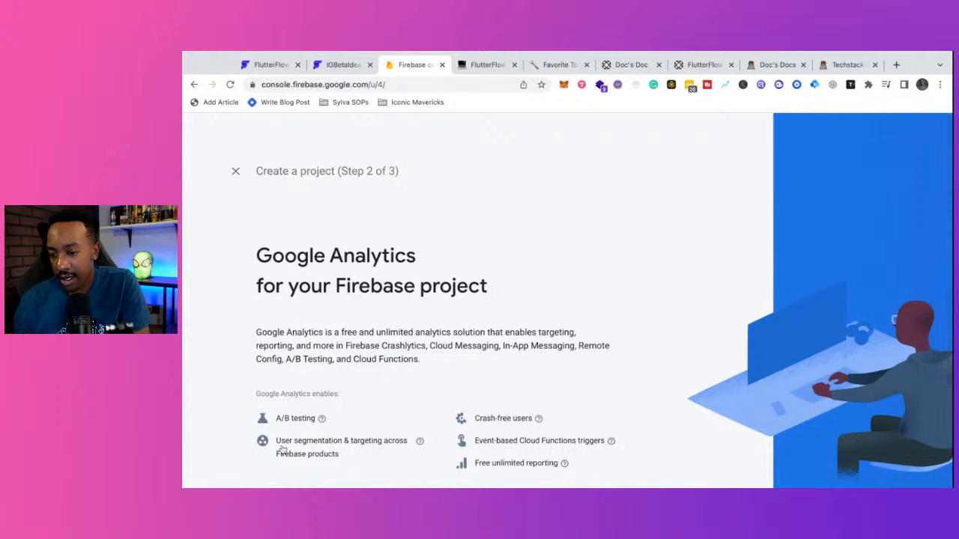
{"action": "scroll", "coordinate": [278, 446], "scroll_direction": "down", "scroll_amount": 2}
{"action": "left_click", "coordinate": [269, 420]}
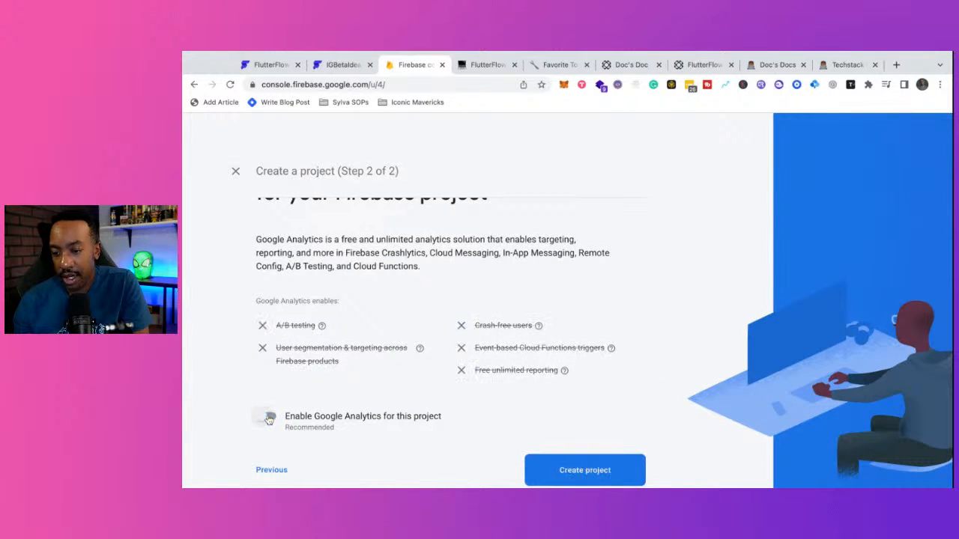
{"action": "left_click", "coordinate": [558, 468]}
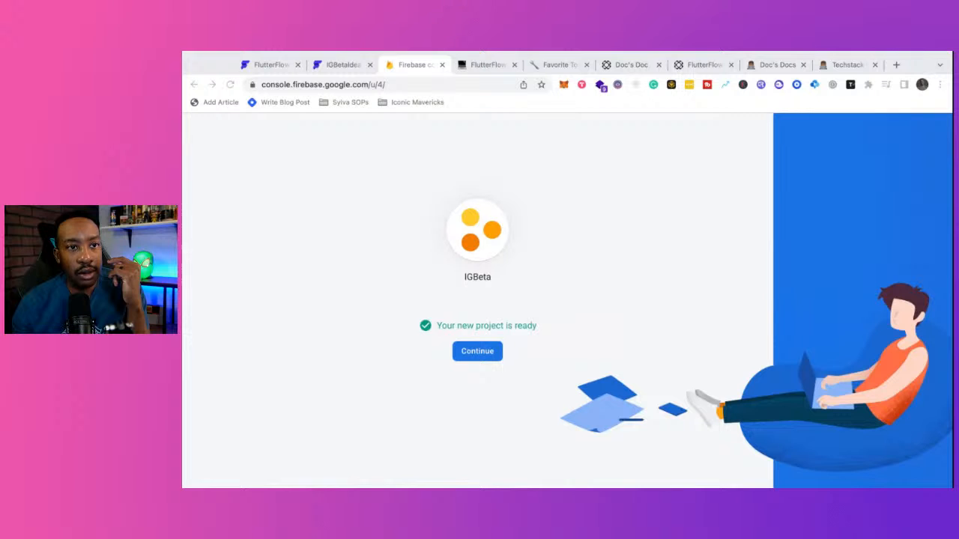
- Enter the IGBeta project overview, expand the Build products list, then switch to the Notion notes
{"action": "left_click", "coordinate": [480, 350]}
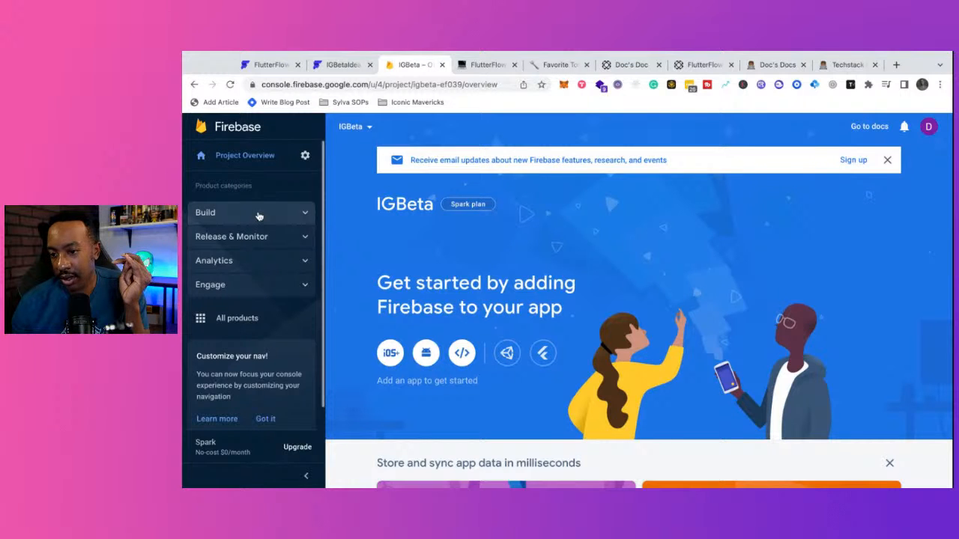
{"action": "left_click", "coordinate": [259, 216]}
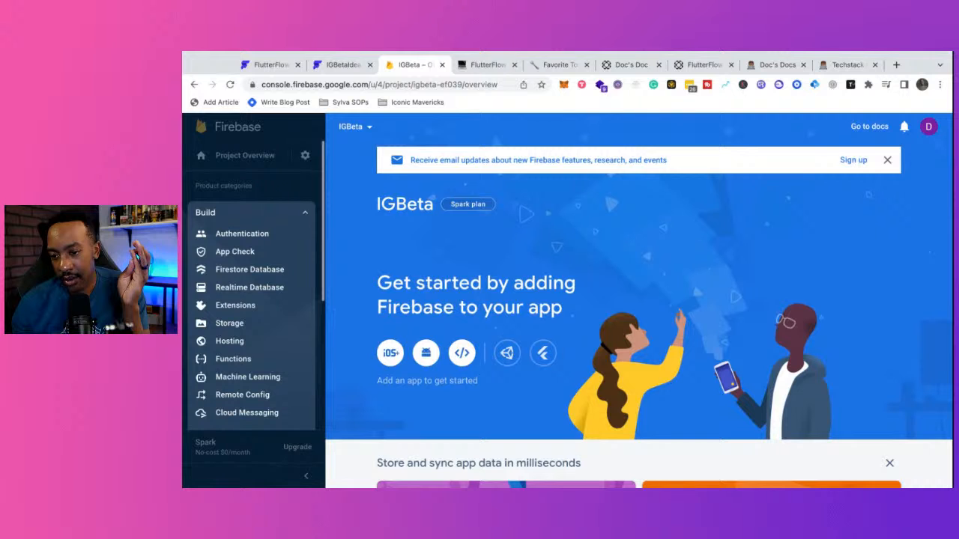
{"action": "scroll", "coordinate": [280, 289], "scroll_direction": "down", "scroll_amount": 4}
{"action": "scroll", "coordinate": [279, 289], "scroll_direction": "up", "scroll_amount": 4}
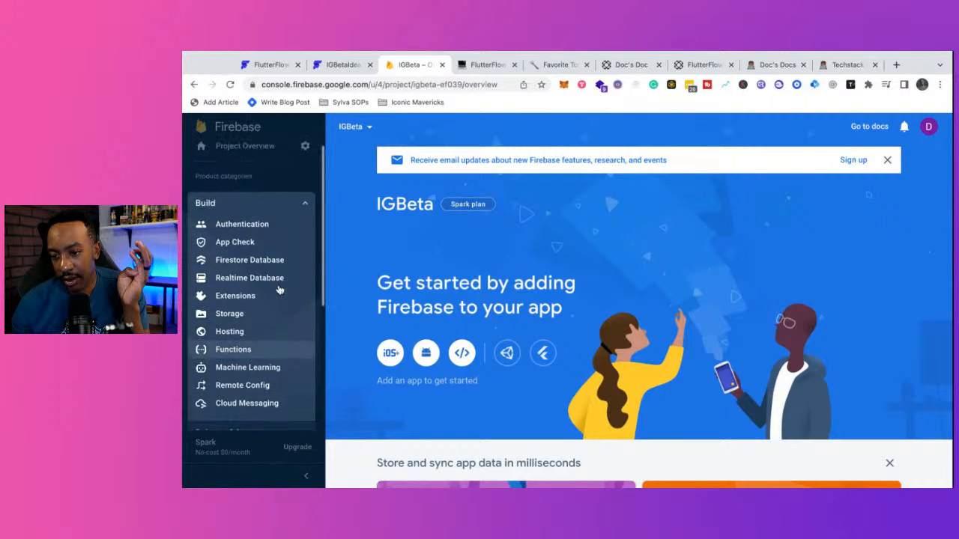
{"action": "left_click", "coordinate": [485, 65]}
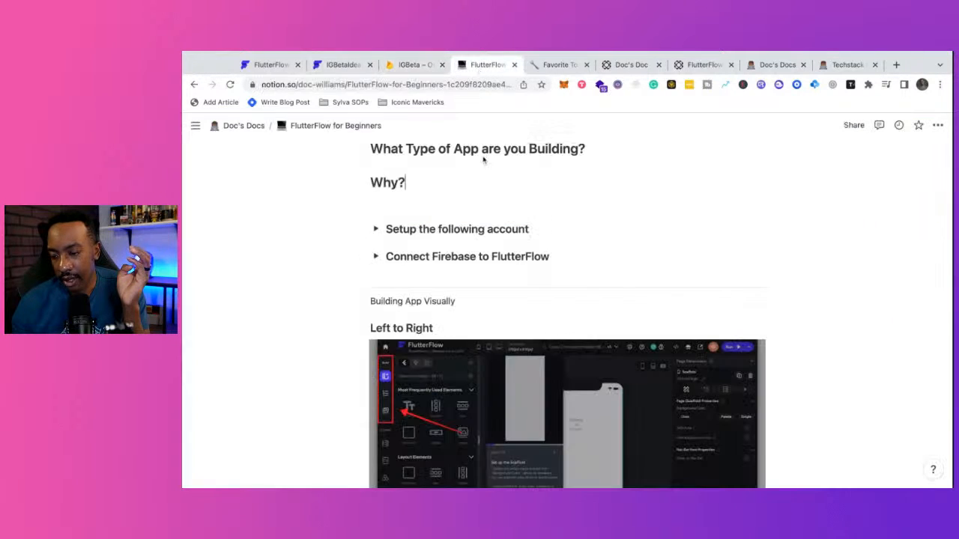
- Read the expanded Connect Firebase to FlutterFlow steps in Notion, then return to the IGBeta console
{"action": "left_click", "coordinate": [376, 257]}
{"action": "scroll", "coordinate": [381, 263], "scroll_direction": "down", "scroll_amount": 1}
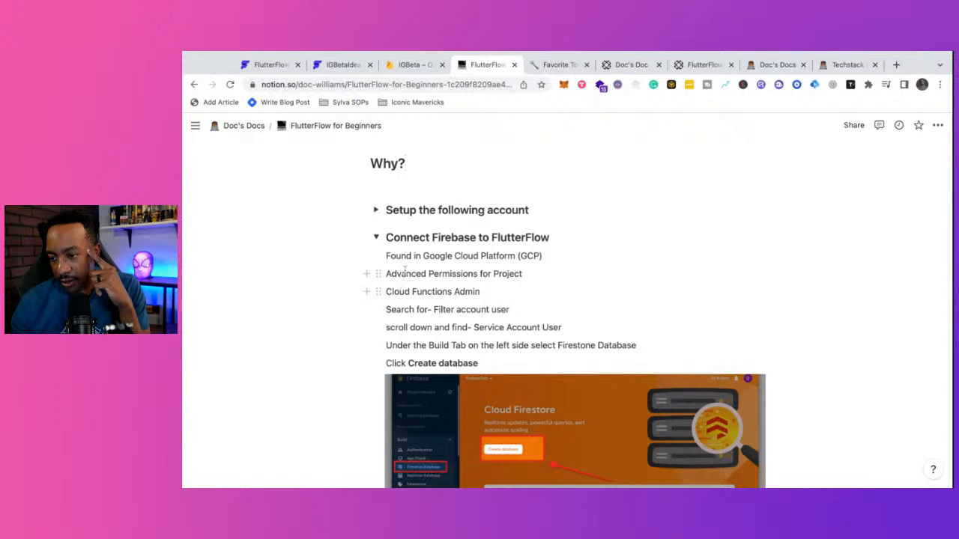
{"action": "scroll", "coordinate": [442, 285], "scroll_direction": "down", "scroll_amount": 1}
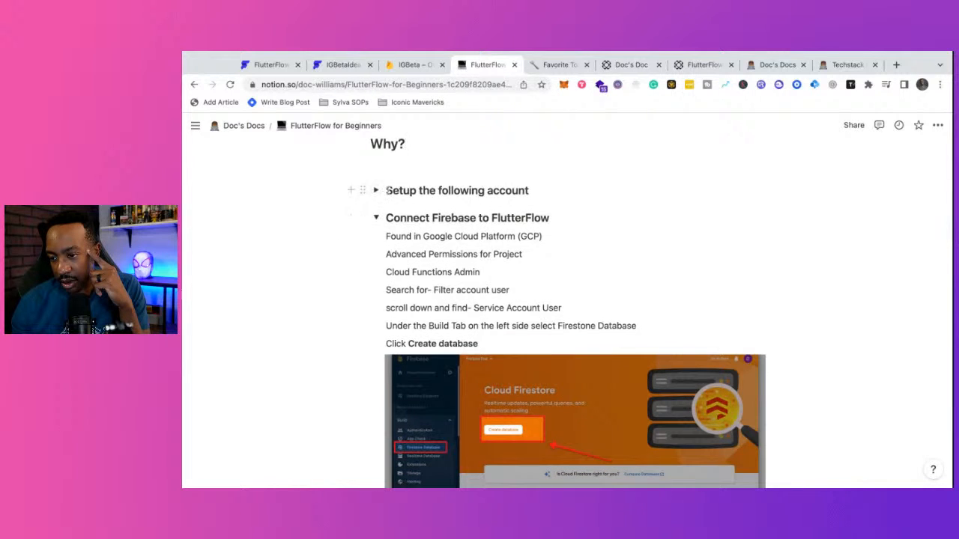
{"action": "left_click", "coordinate": [375, 191]}
{"action": "left_click", "coordinate": [376, 190]}
{"action": "scroll", "coordinate": [376, 191], "scroll_direction": "down", "scroll_amount": 3}
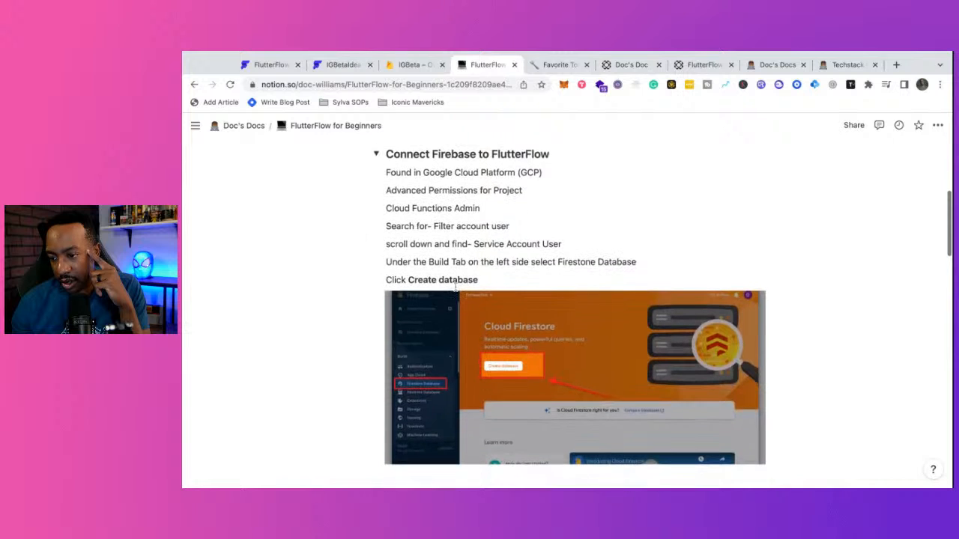
{"action": "left_click", "coordinate": [408, 64]}
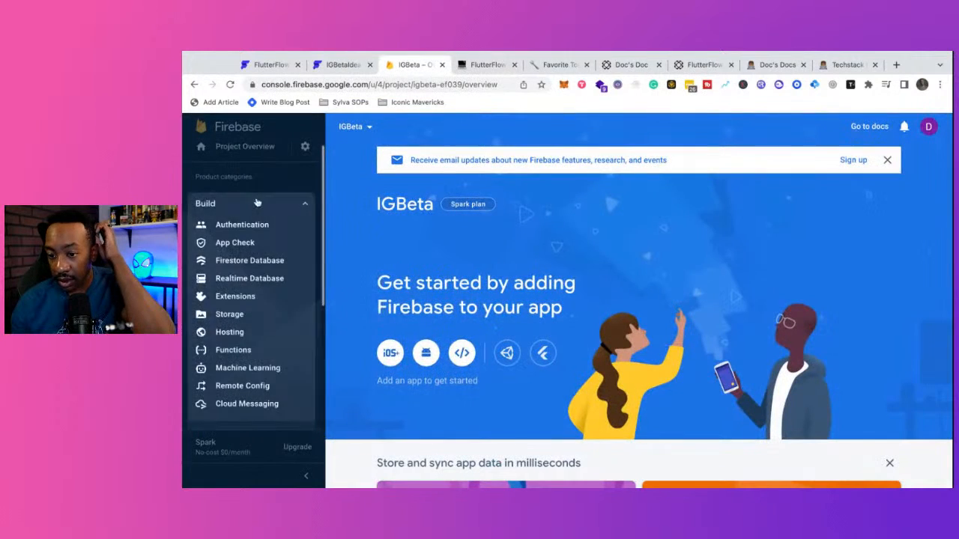
- Open Authentication and Firestore Database from Build, pinning both as project shortcuts
{"action": "left_click", "coordinate": [247, 225]}
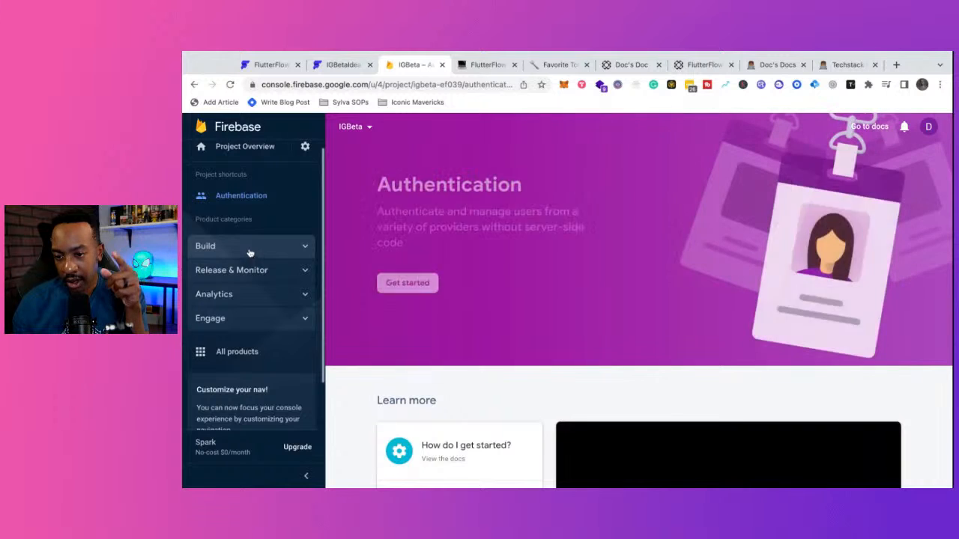
{"action": "left_click", "coordinate": [258, 197]}
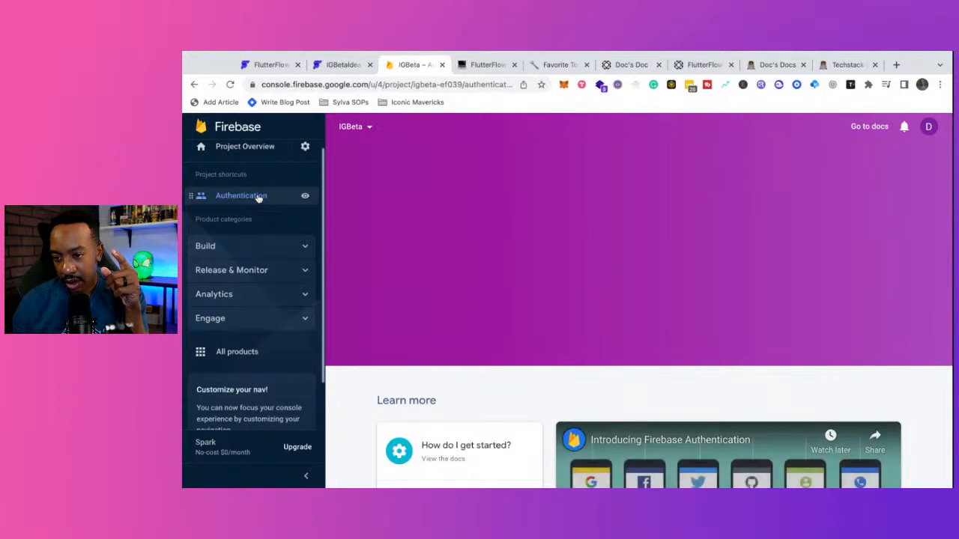
{"action": "scroll", "coordinate": [439, 312], "scroll_direction": "down", "scroll_amount": 1}
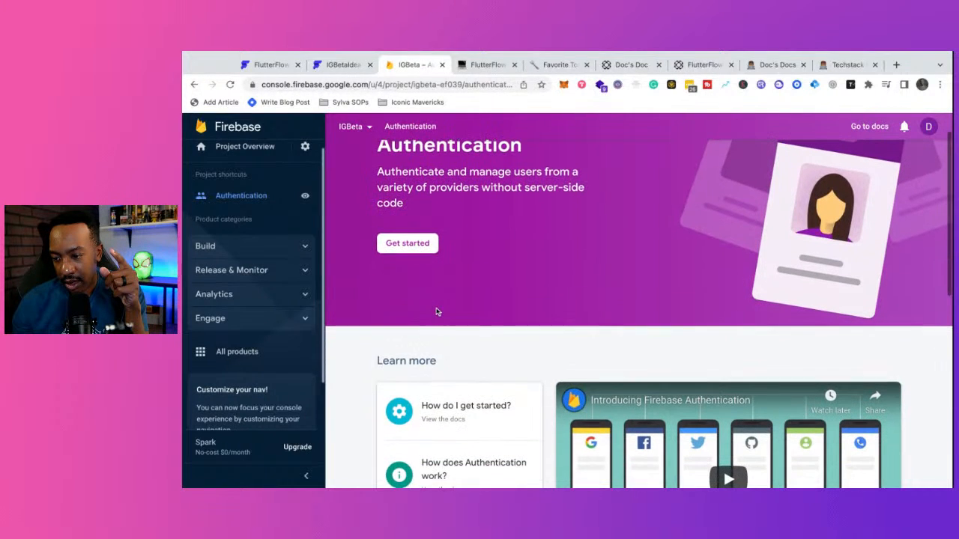
{"action": "left_click", "coordinate": [255, 246]}
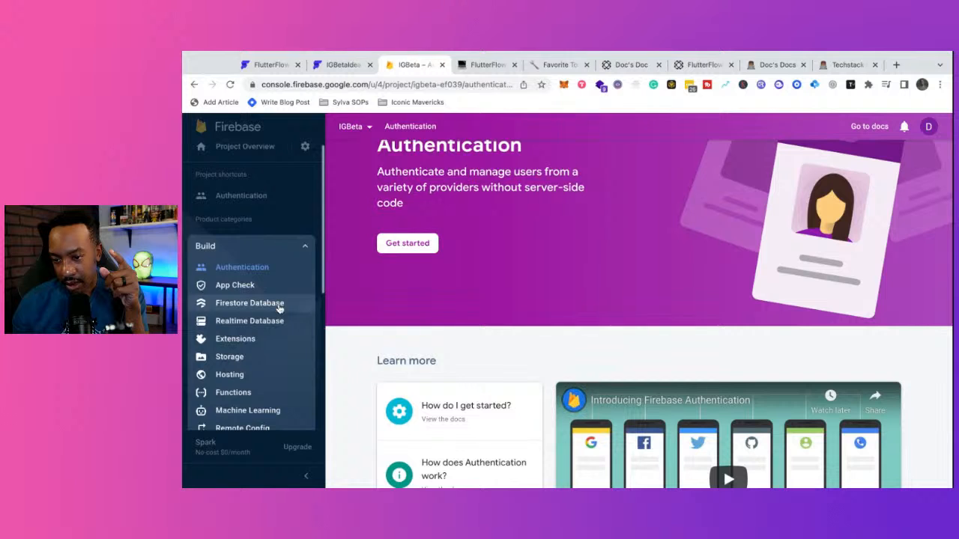
{"action": "scroll", "coordinate": [277, 307], "scroll_direction": "down", "scroll_amount": 1}
{"action": "scroll", "coordinate": [279, 309], "scroll_direction": "down", "scroll_amount": 1}
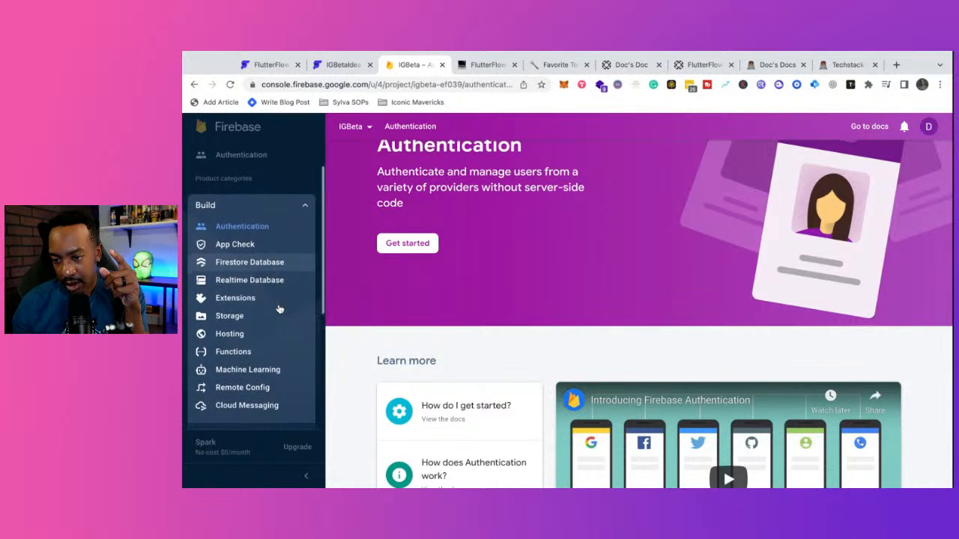
{"action": "left_click", "coordinate": [274, 266]}
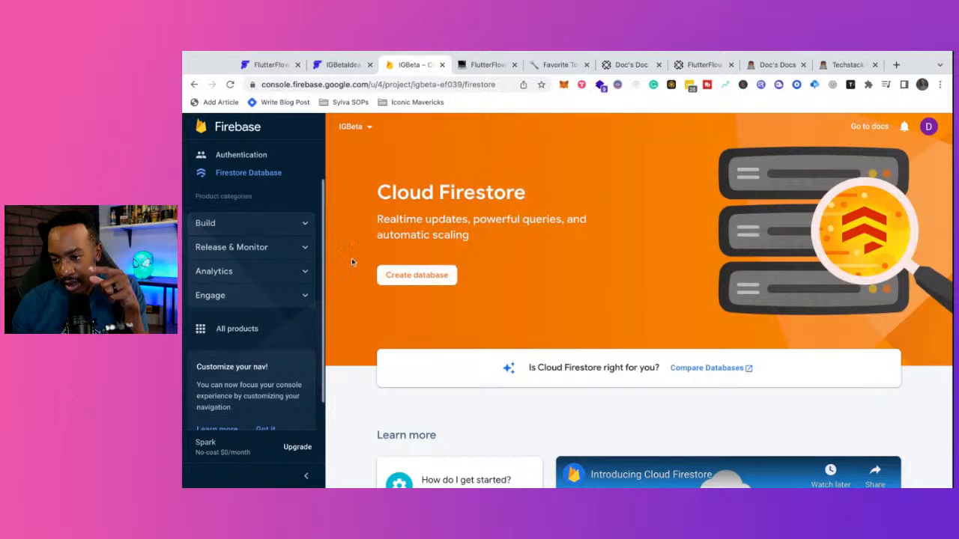
- Get started with Authentication for IGBeta and view its empty Users list
{"action": "left_click", "coordinate": [302, 228]}
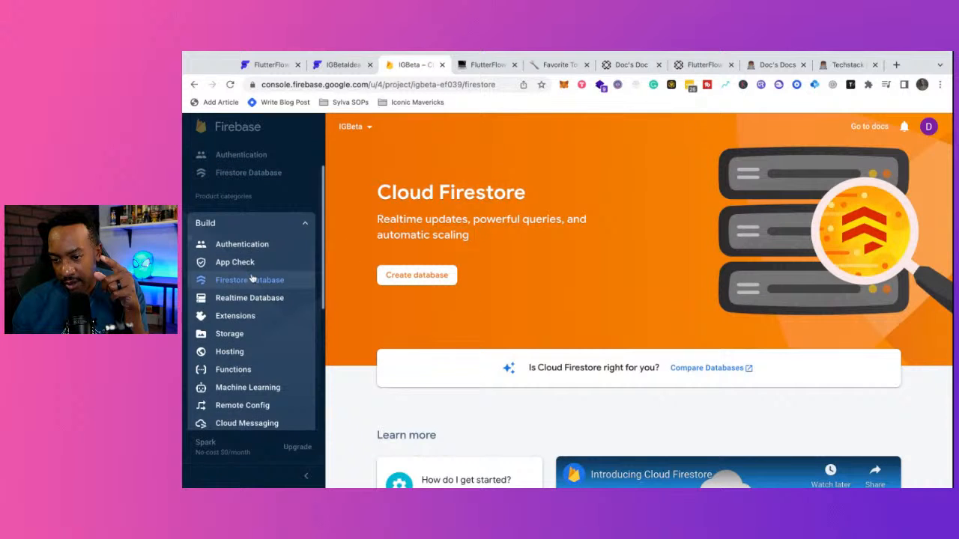
{"action": "scroll", "coordinate": [262, 278], "scroll_direction": "down", "scroll_amount": 1}
{"action": "scroll", "coordinate": [253, 278], "scroll_direction": "down", "scroll_amount": 3}
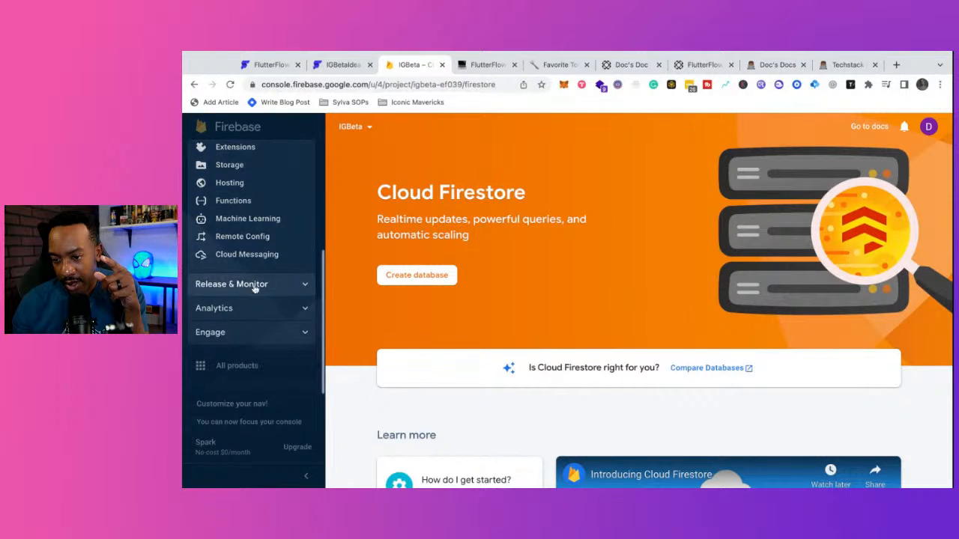
{"action": "scroll", "coordinate": [253, 277], "scroll_direction": "up", "scroll_amount": 6}
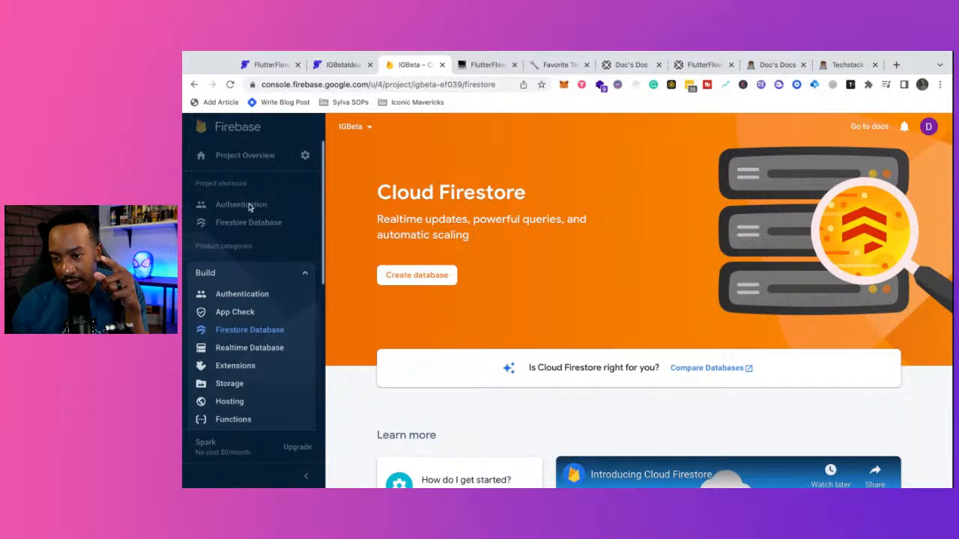
{"action": "left_click", "coordinate": [250, 208]}
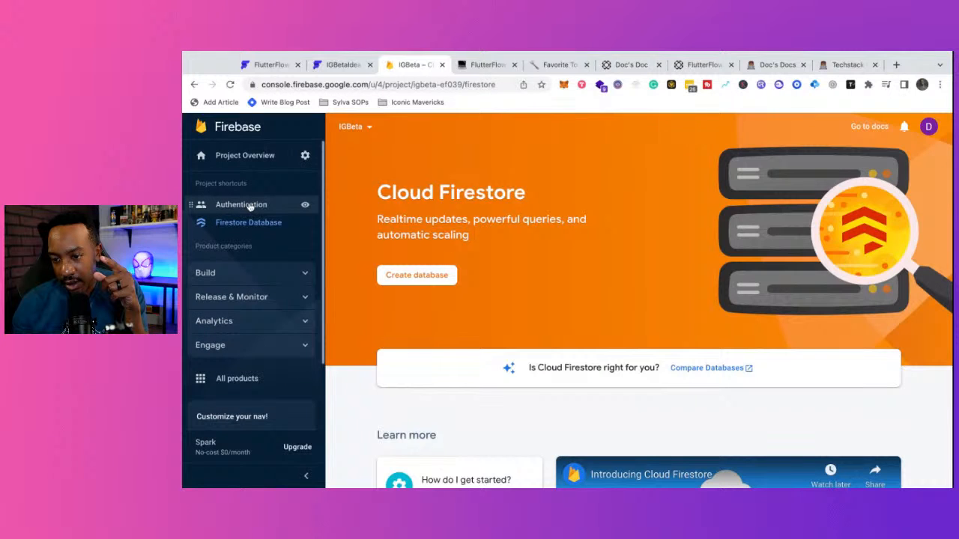
{"action": "left_click", "coordinate": [250, 207]}
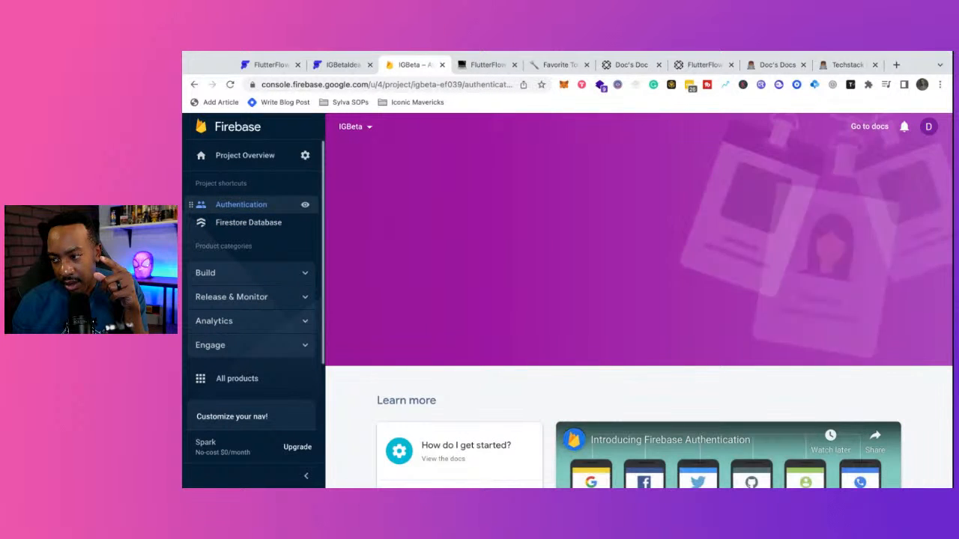
{"action": "left_click", "coordinate": [410, 282]}
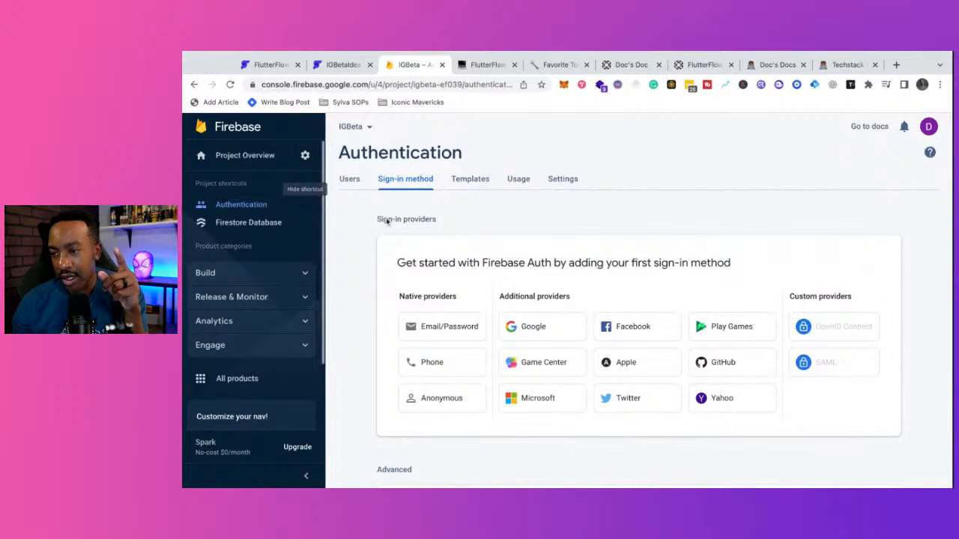
{"action": "scroll", "coordinate": [545, 260], "scroll_direction": "down", "scroll_amount": 2}
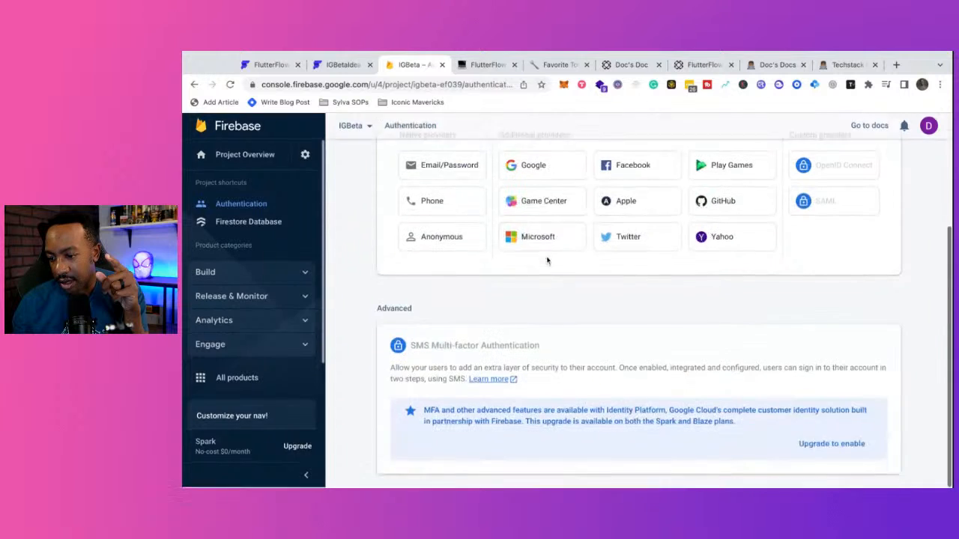
{"action": "scroll", "coordinate": [545, 259], "scroll_direction": "up", "scroll_amount": 2}
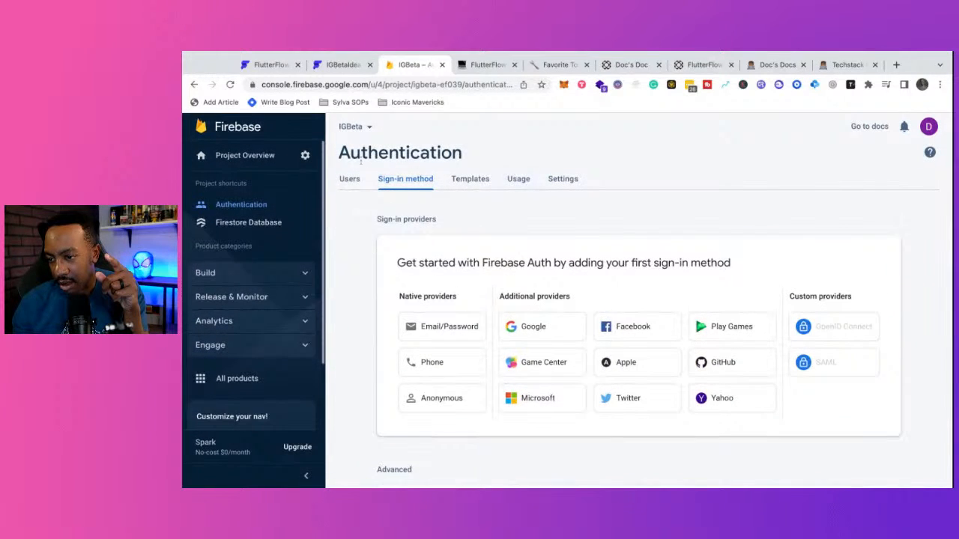
{"action": "left_click", "coordinate": [351, 185]}
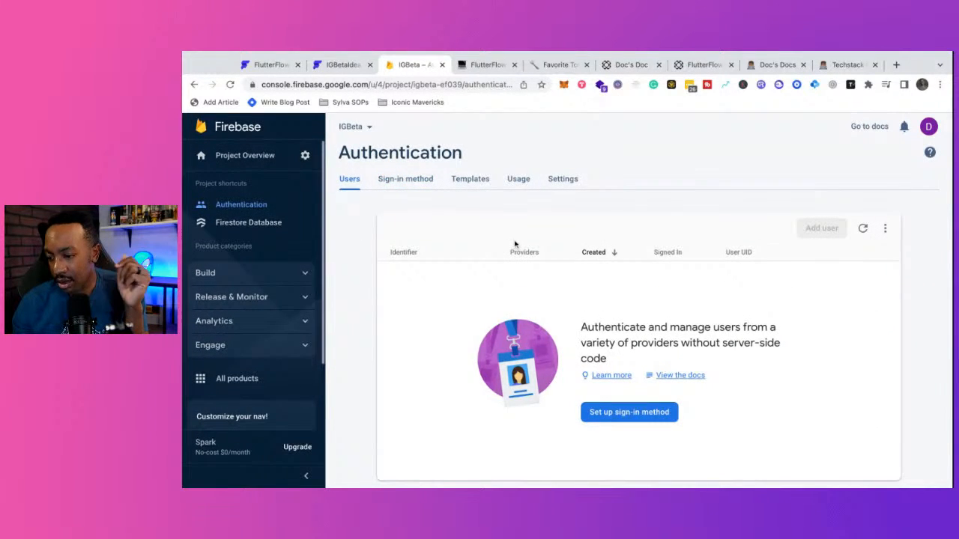
{"action": "left_click", "coordinate": [339, 65]}
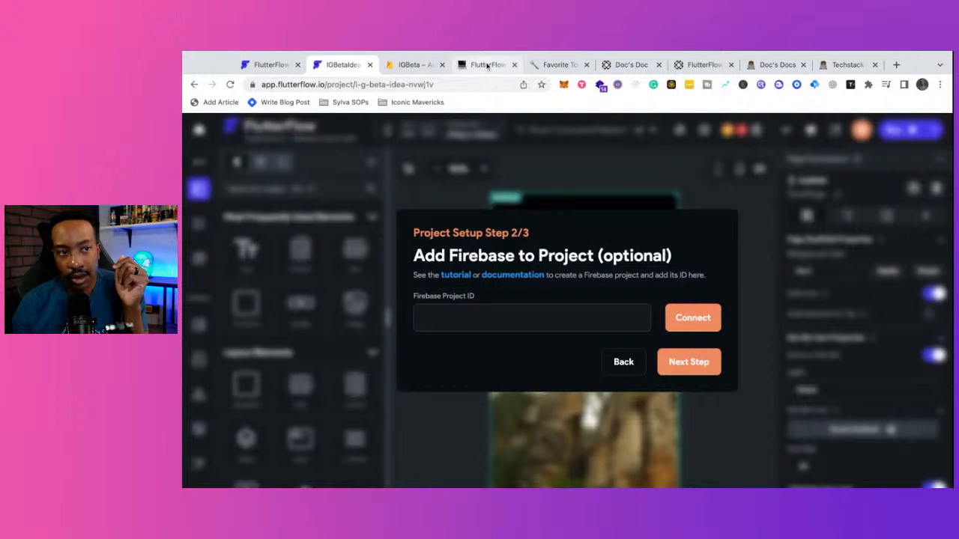
- Review the Notion Firebase notes, then return to Firebase Authentication and bring up project settings options
{"action": "left_click", "coordinate": [486, 65]}
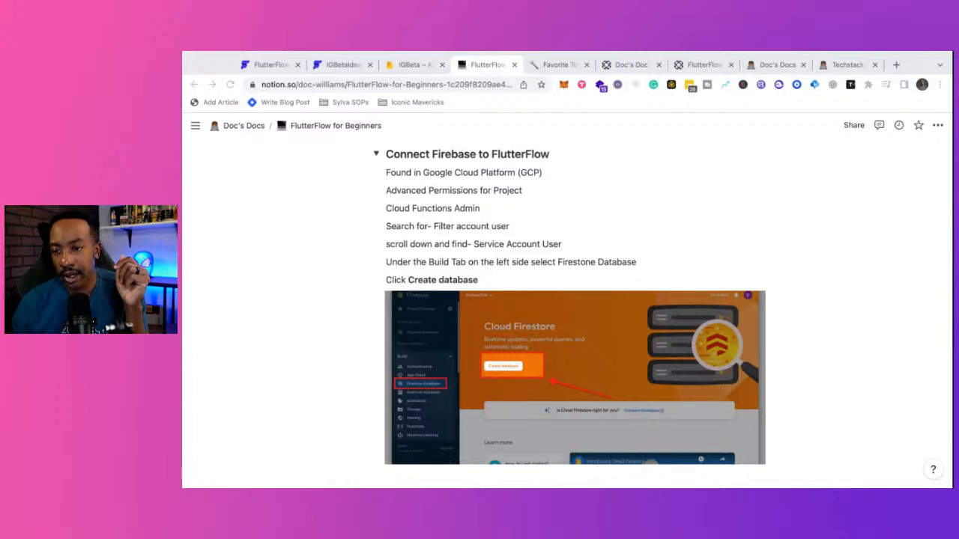
{"action": "left_click", "coordinate": [350, 65]}
{"action": "left_click", "coordinate": [403, 66]}
{"action": "left_click", "coordinate": [305, 155]}
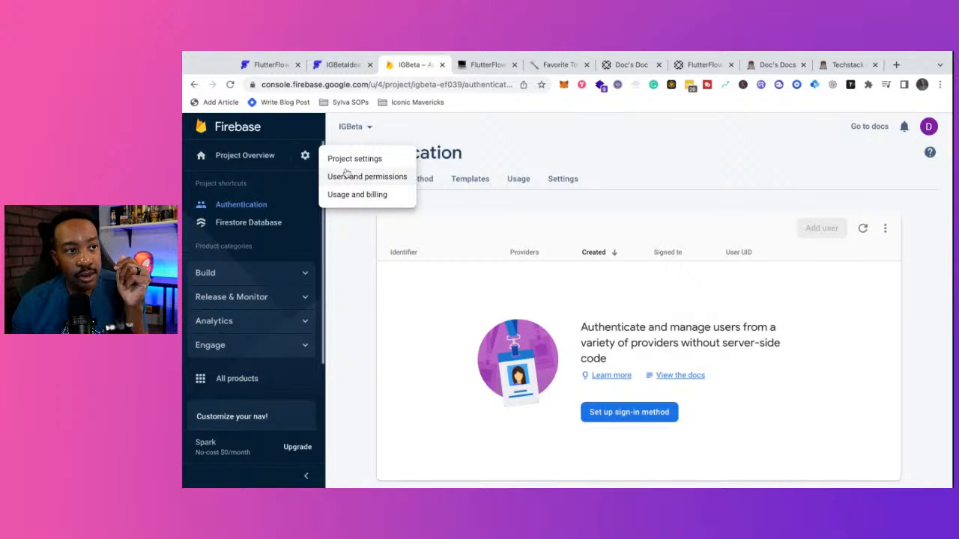
- In Users and permissions, add a member with FlutterFlow's service e-mail and copy the address
{"action": "left_click", "coordinate": [365, 177]}
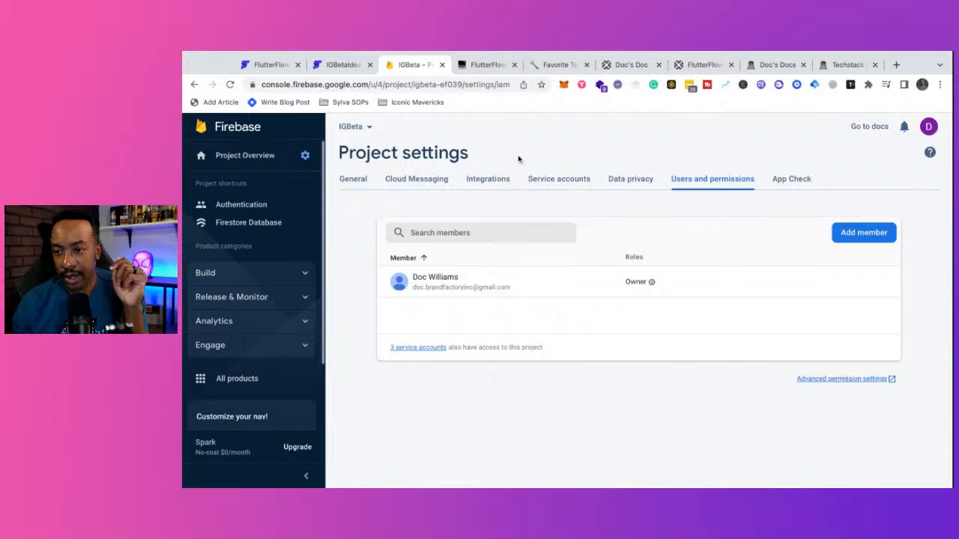
{"action": "left_click", "coordinate": [855, 238]}
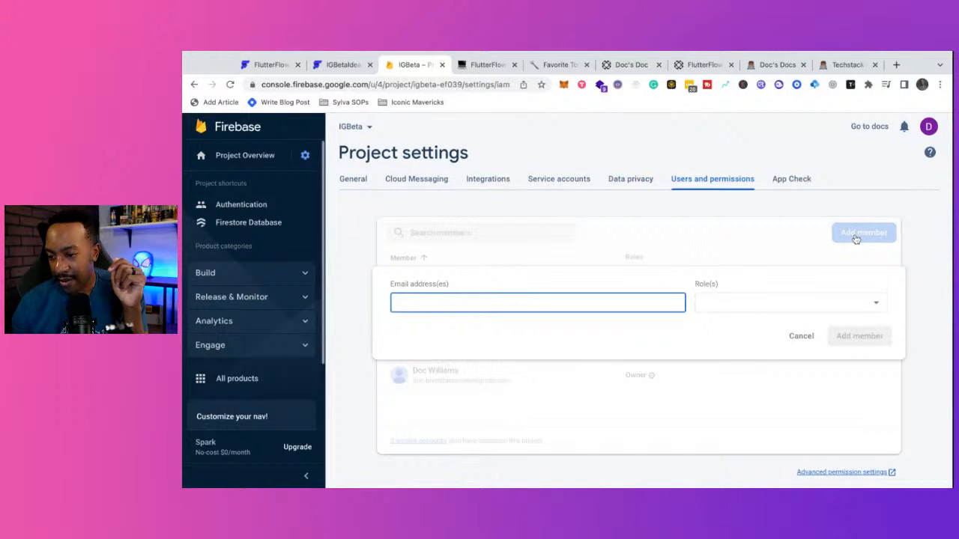
{"action": "key", "text": "super+Tab"}
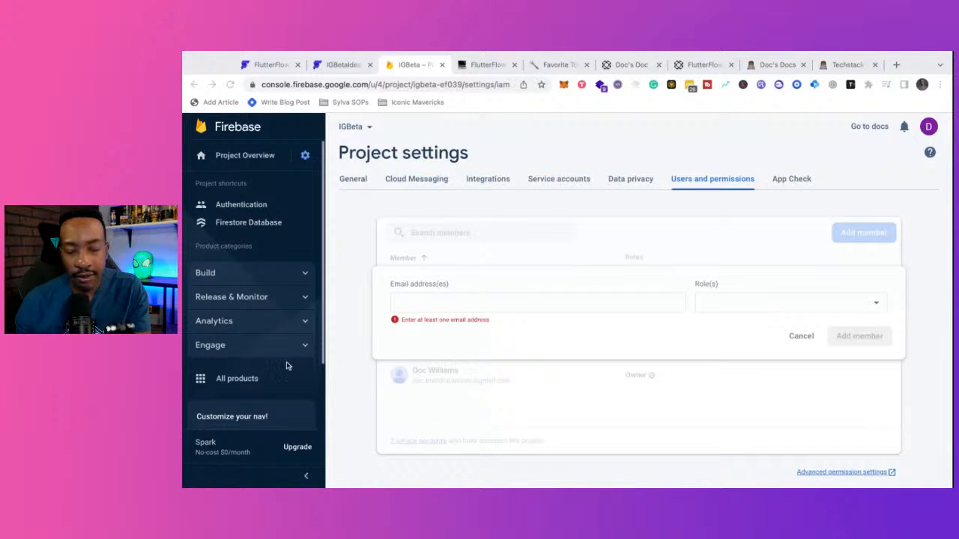
{"action": "left_click", "coordinate": [456, 304]}
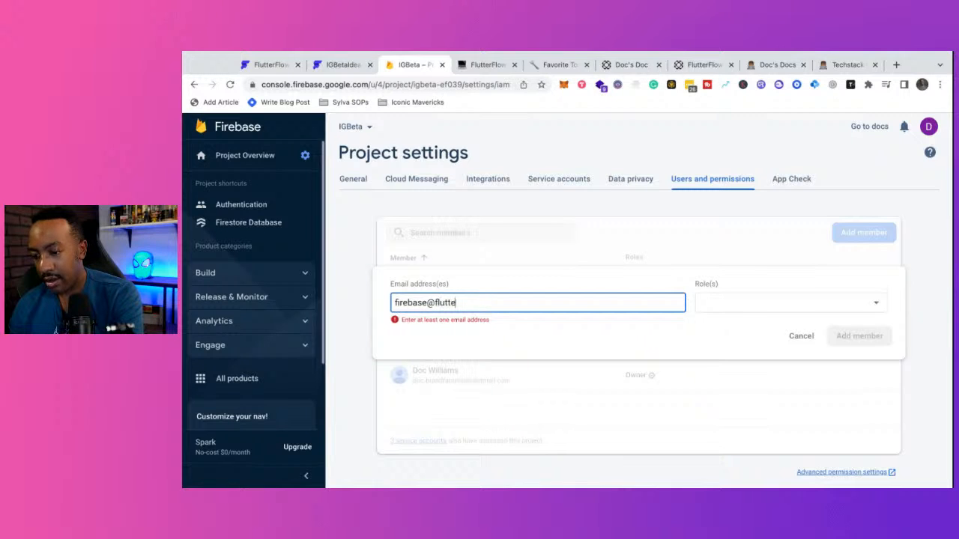
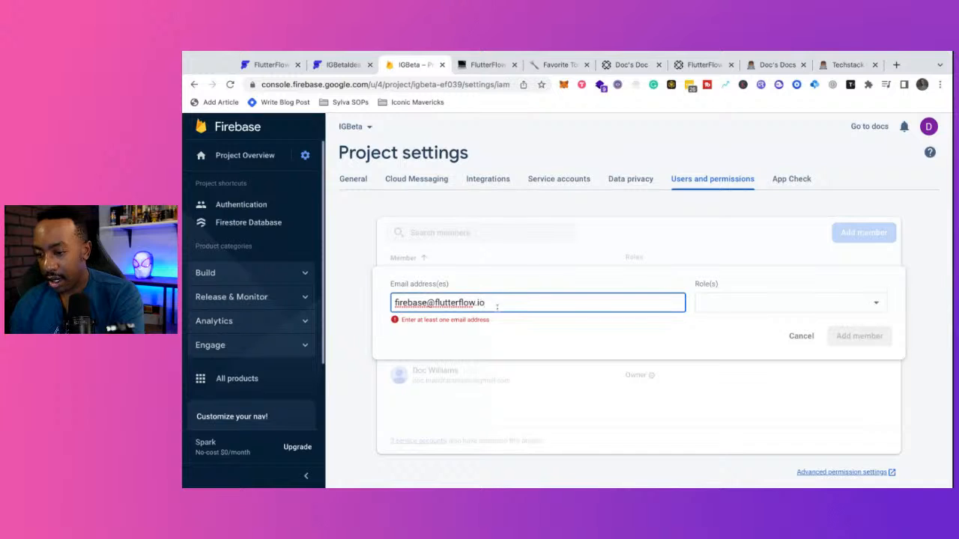
{"action": "left_click_drag", "start_coordinate": [503, 303], "coordinate": [367, 302]}
{"action": "key", "text": "ctrl+c"}
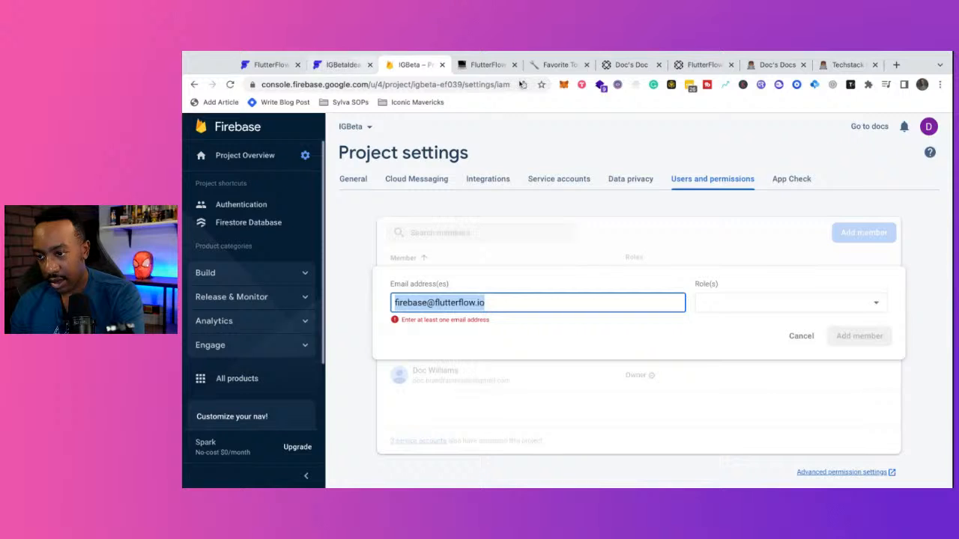
{"action": "left_click", "coordinate": [487, 64]}
{"action": "scroll", "coordinate": [498, 224], "scroll_direction": "up", "scroll_amount": 1}
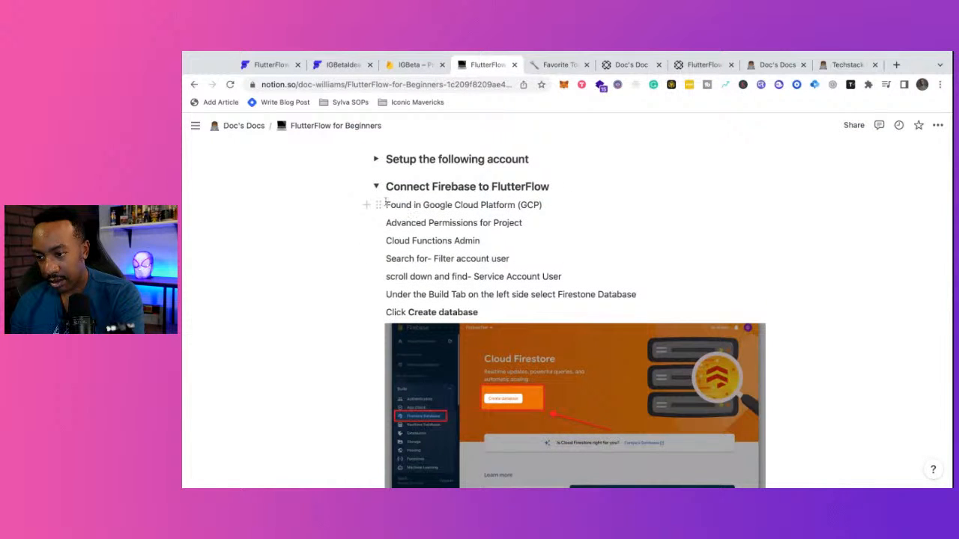
- Paste the service e-mail into the notes with 'Add email' and 'Permissions' lines above it
{"action": "key", "text": "Return"}
{"action": "key", "text": "ctrl+v"}
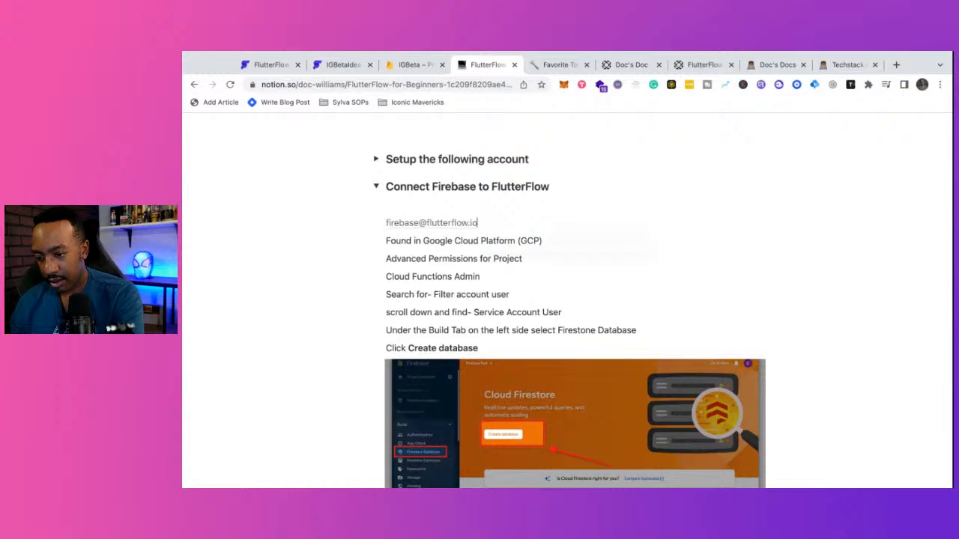
{"action": "left_click", "coordinate": [401, 202]}
{"action": "type", "text": "Ad"}
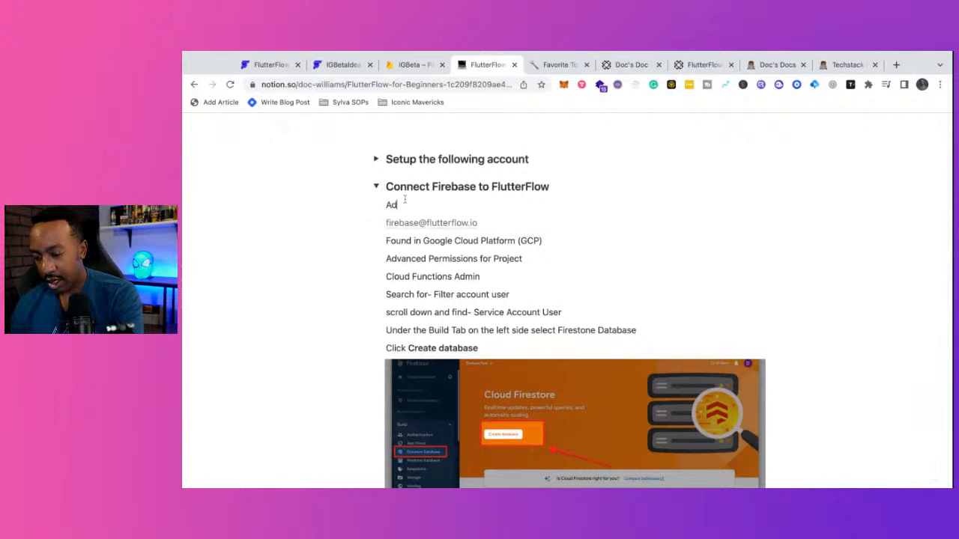
{"action": "type", "text": "d emia"}
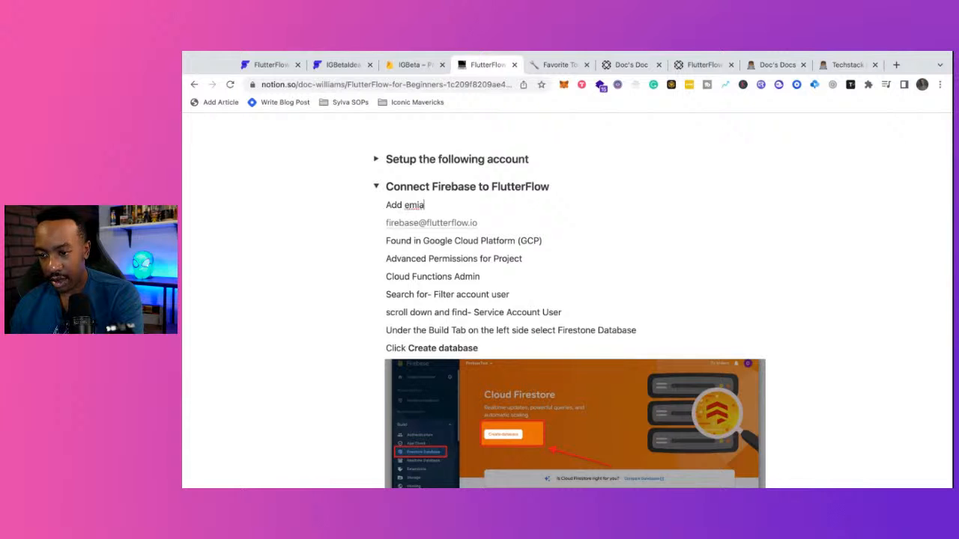
{"action": "key", "text": "BackSpace"}
{"action": "key", "text": "BackSpace"}
{"action": "type", "text": "ail"}
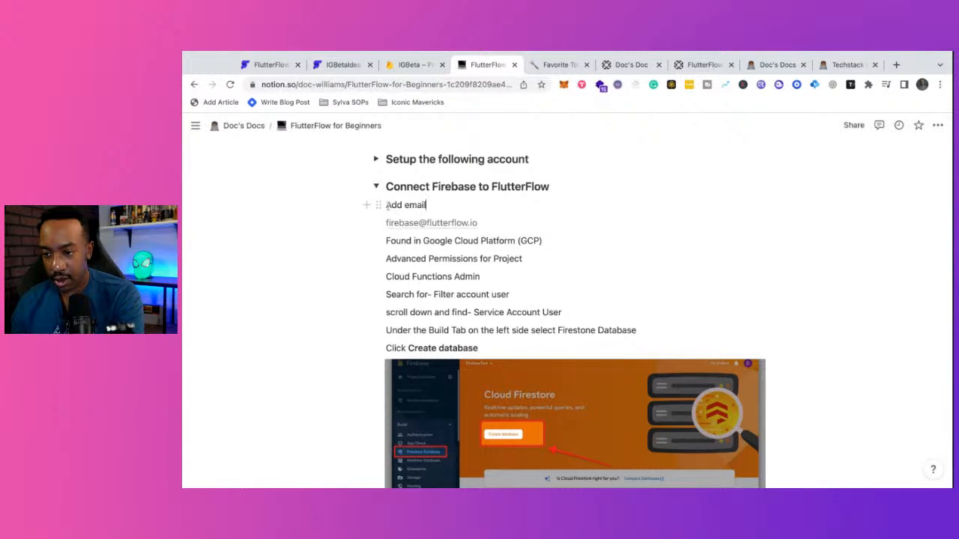
{"action": "key", "text": "Return"}
{"action": "type", "text": "Permissions"}
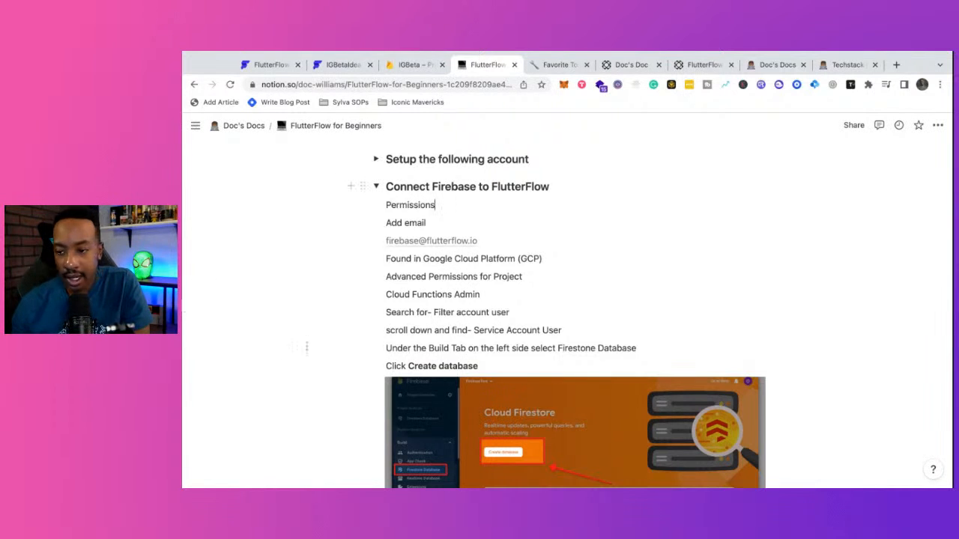
{"action": "left_click", "coordinate": [403, 66]}
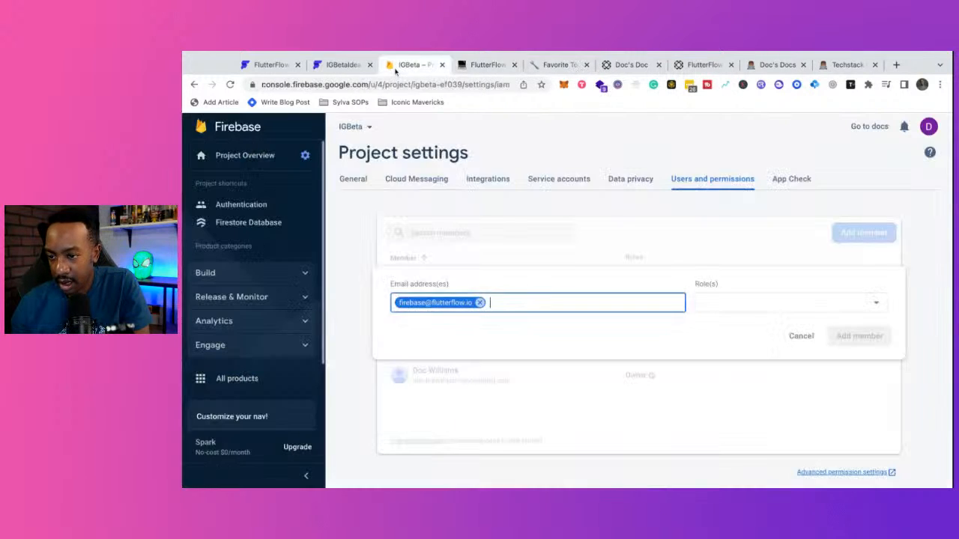
- Assign the Editor role and add the FlutterFlow service e-mail as a project member
{"action": "left_click", "coordinate": [784, 294]}
{"action": "left_click", "coordinate": [713, 325]}
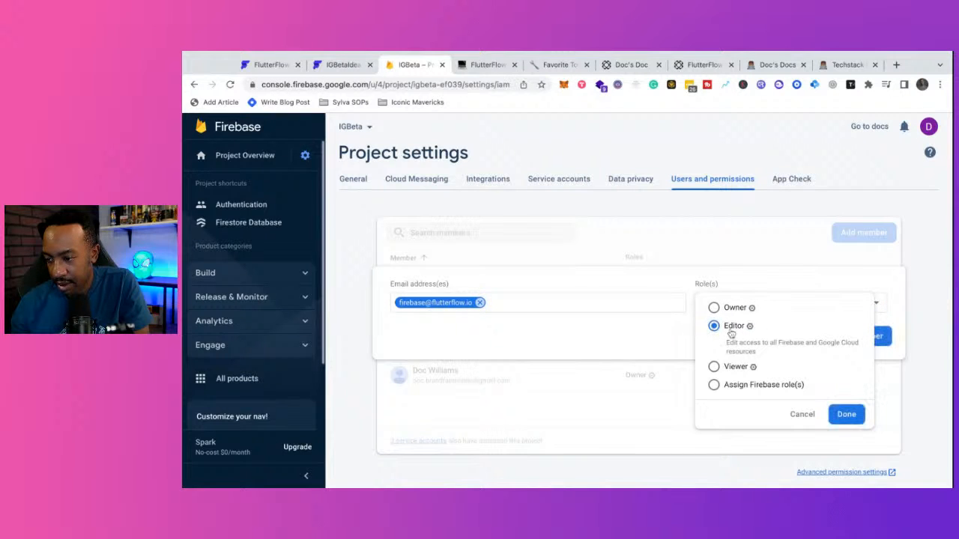
{"action": "left_click", "coordinate": [845, 414]}
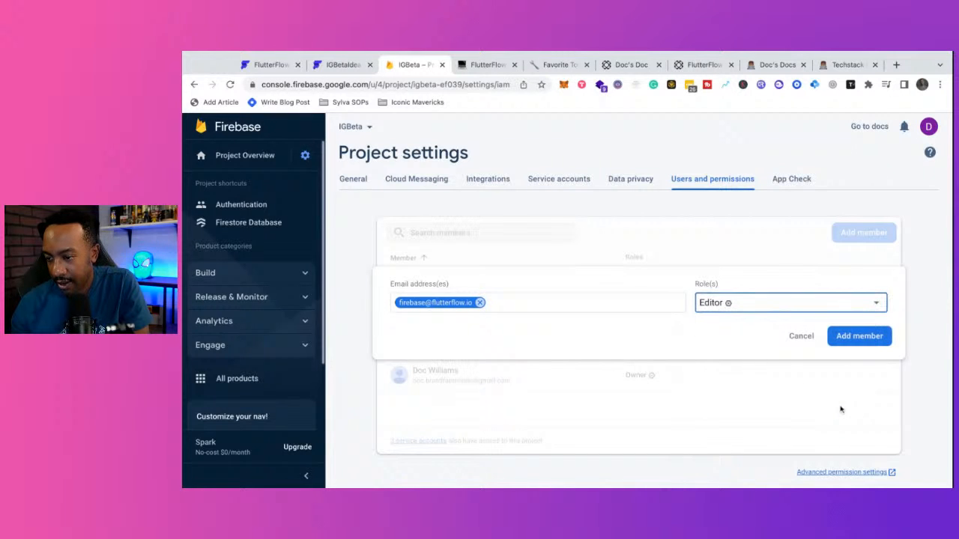
{"action": "left_click", "coordinate": [859, 336]}
- Note 'Add as an editor' in Notion, then open Advanced permission settings in Google Cloud
{"action": "left_click", "coordinate": [486, 65]}
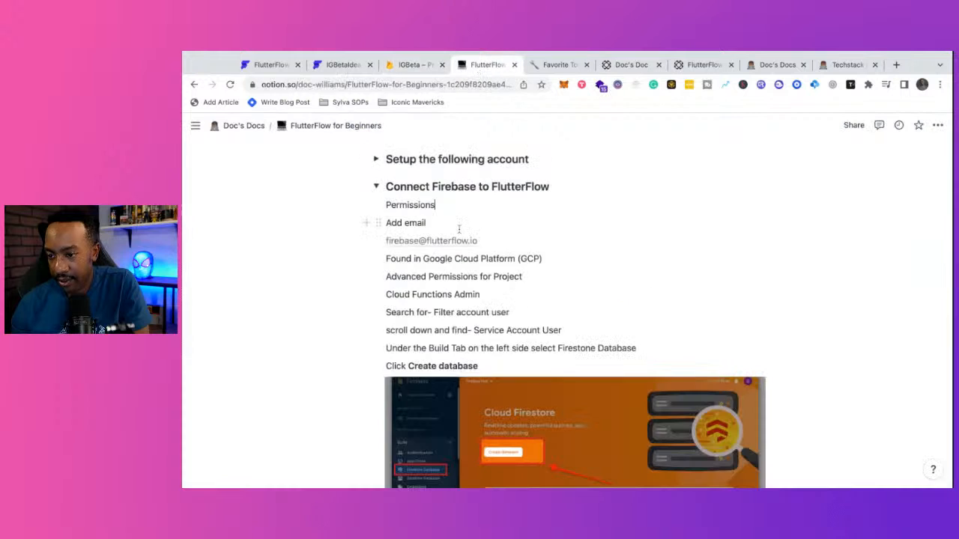
{"action": "left_click", "coordinate": [504, 242]}
{"action": "key", "text": "Return"}
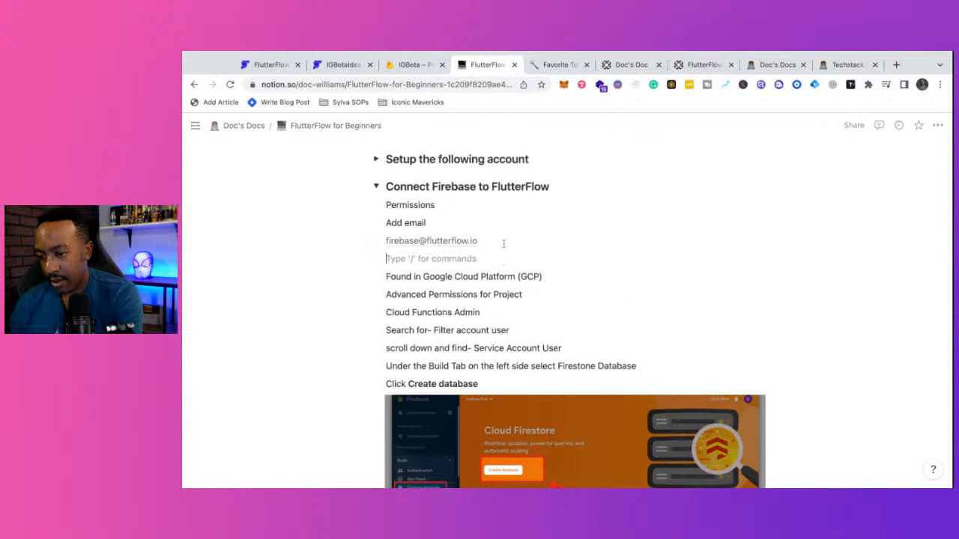
{"action": "type", "text": "Add as"}
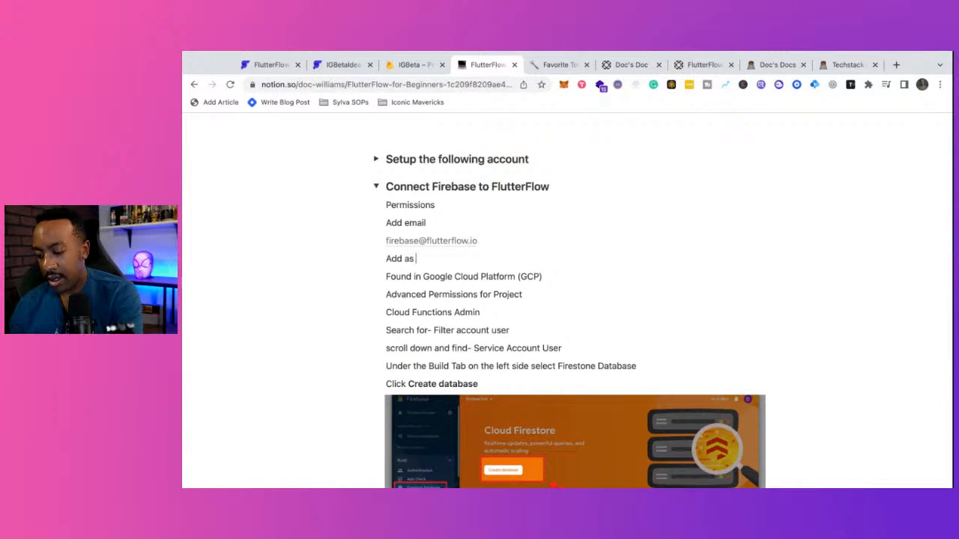
{"action": "type", "text": " an editr"}
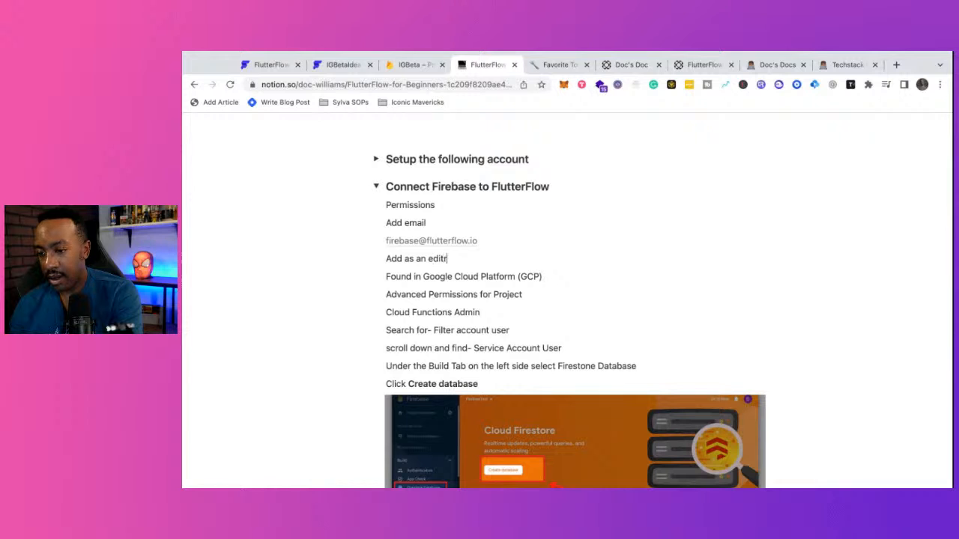
{"action": "key", "text": "BackSpace"}
{"action": "type", "text": "or"}
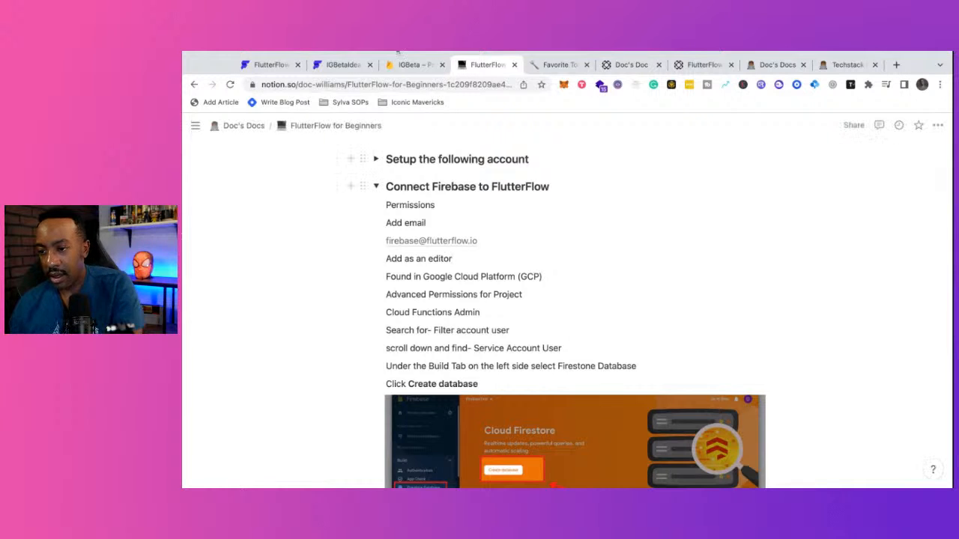
{"action": "left_click", "coordinate": [416, 69]}
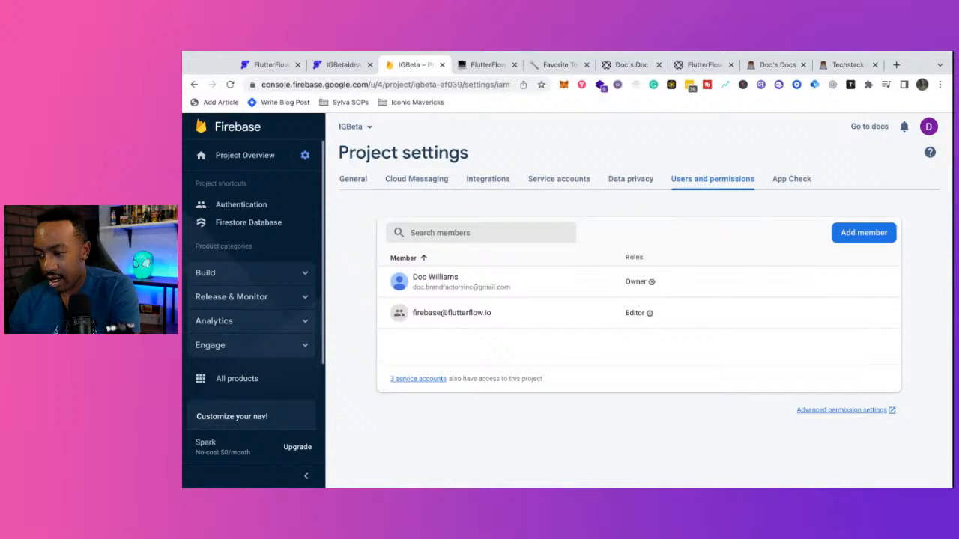
{"action": "left_click", "coordinate": [889, 410]}
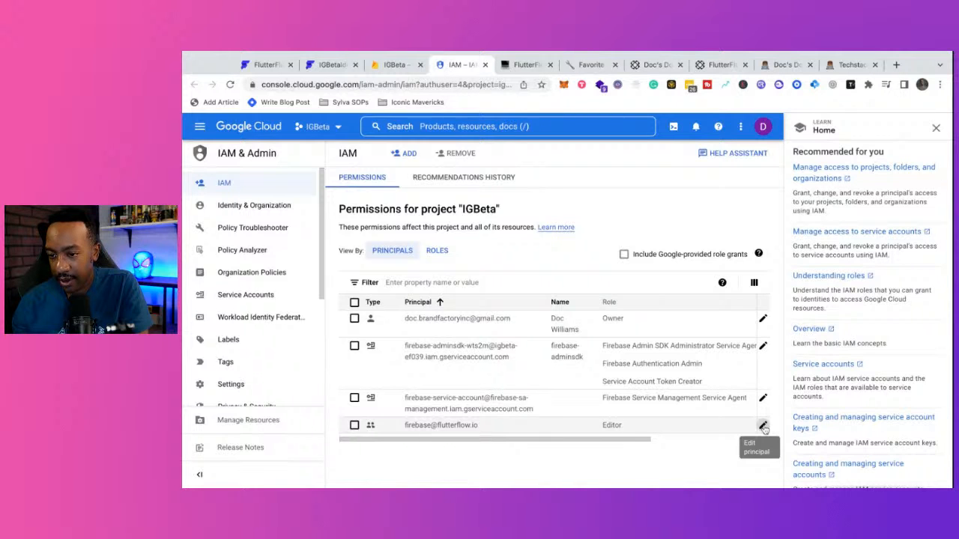
- Edit the FlutterFlow principal's permissions and add another role slot
{"action": "left_click", "coordinate": [763, 426]}
{"action": "left_click", "coordinate": [368, 261]}
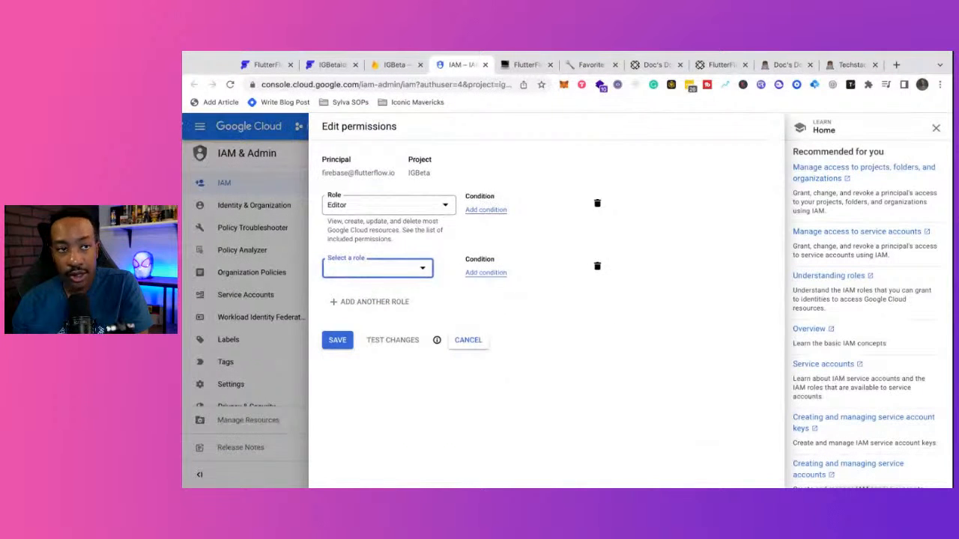
{"action": "key", "text": "super+Tab"}
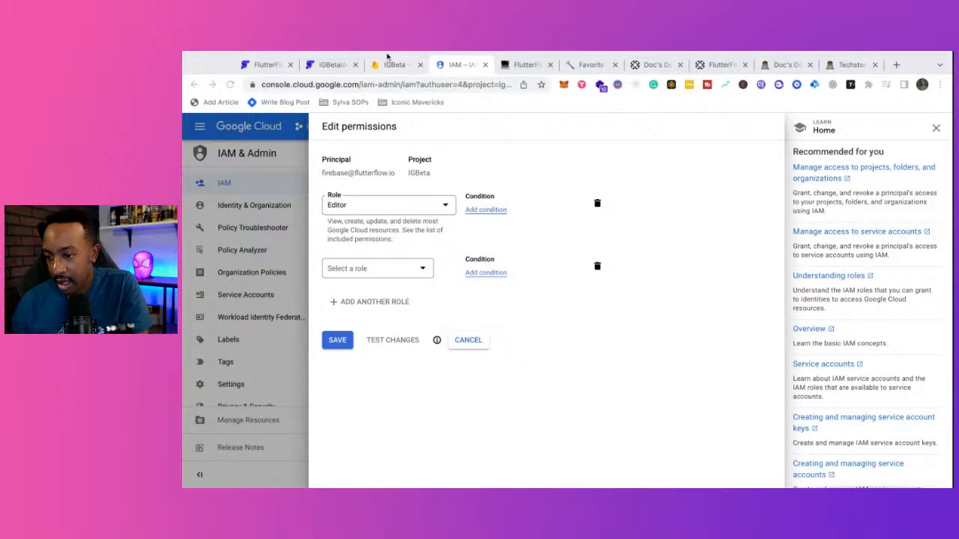
{"action": "left_click", "coordinate": [389, 66]}
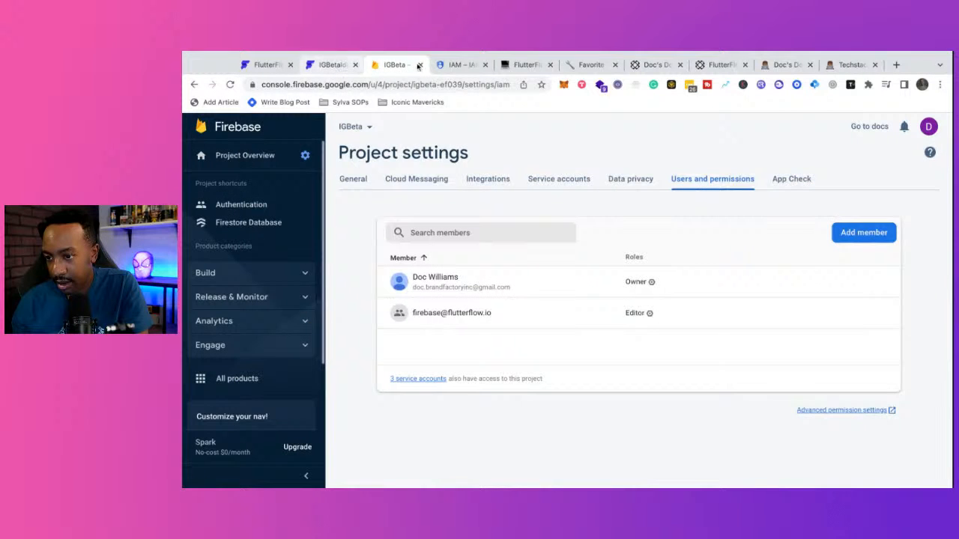
{"action": "left_click", "coordinate": [459, 65]}
- Copy 'Cloud Functions Admin' from the notes, assign it as the second role, and add a third slot
{"action": "left_click", "coordinate": [526, 66]}
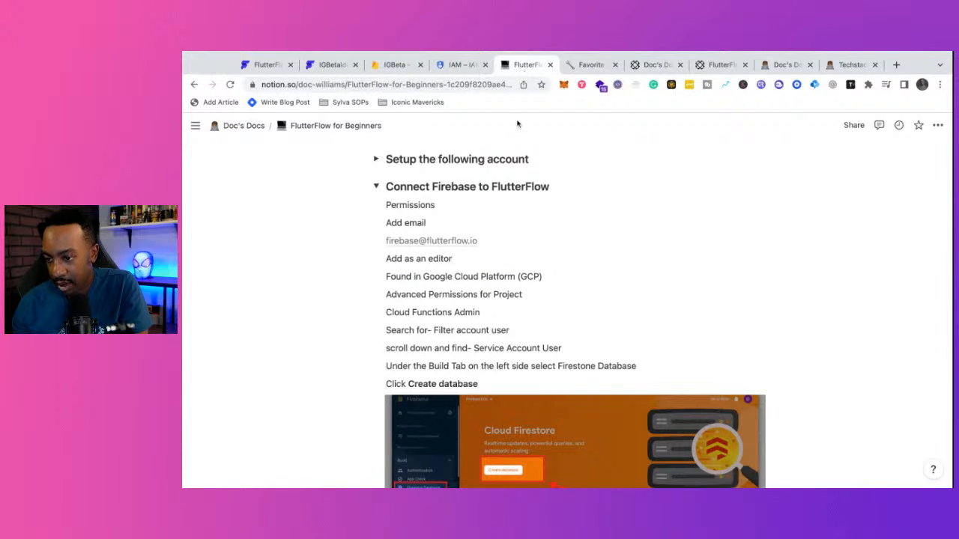
{"action": "triple_click", "coordinate": [489, 313]}
{"action": "key", "text": "ctrl+c"}
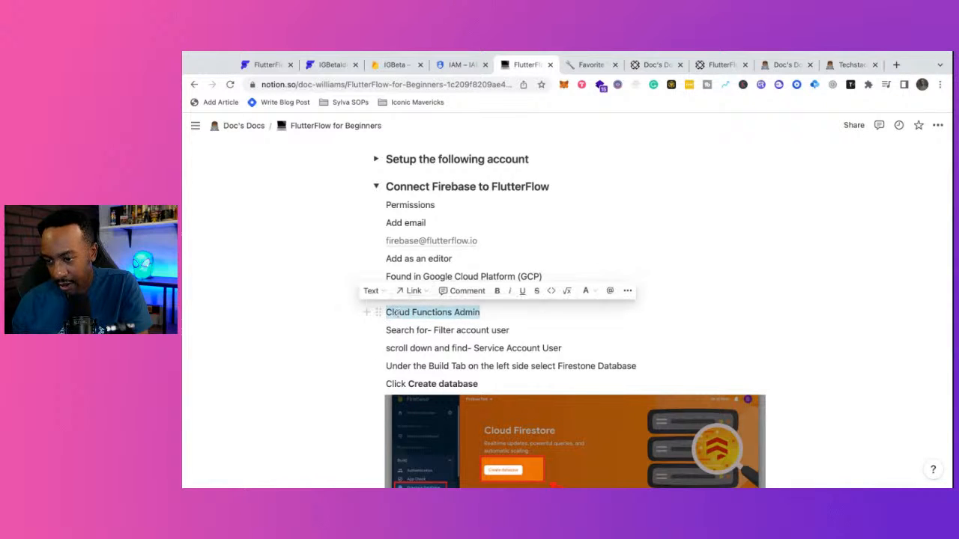
{"action": "left_click", "coordinate": [457, 65]}
{"action": "left_click", "coordinate": [377, 274]}
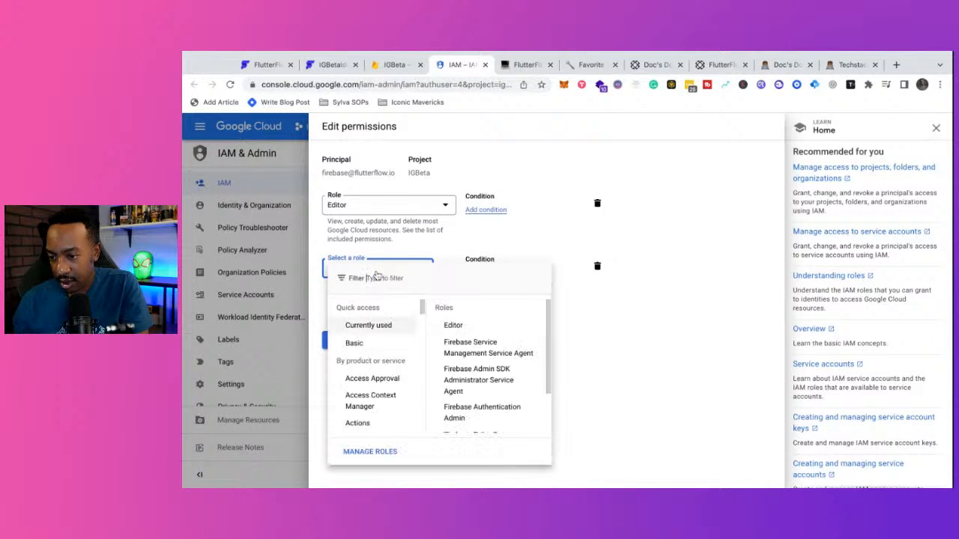
{"action": "key", "text": "ctrl+v"}
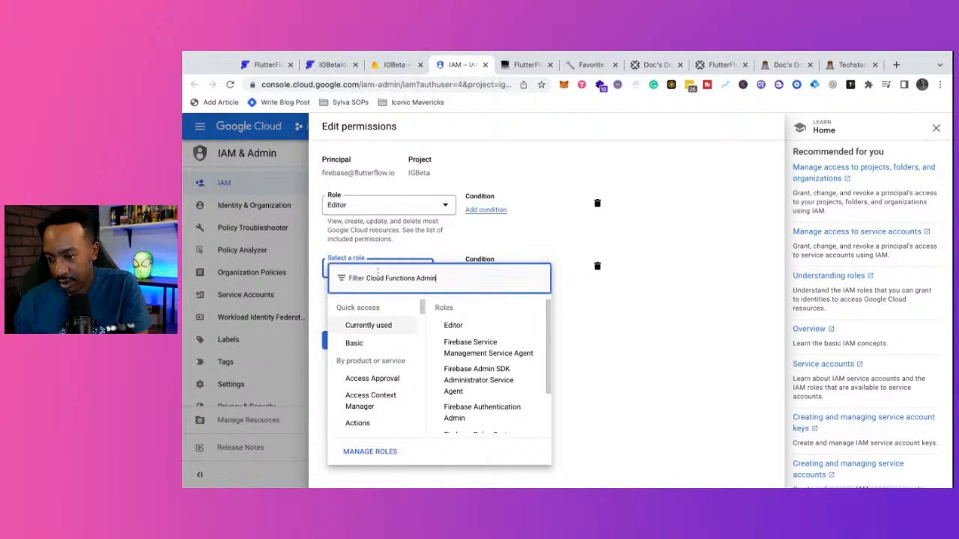
{"action": "left_click", "coordinate": [384, 317]}
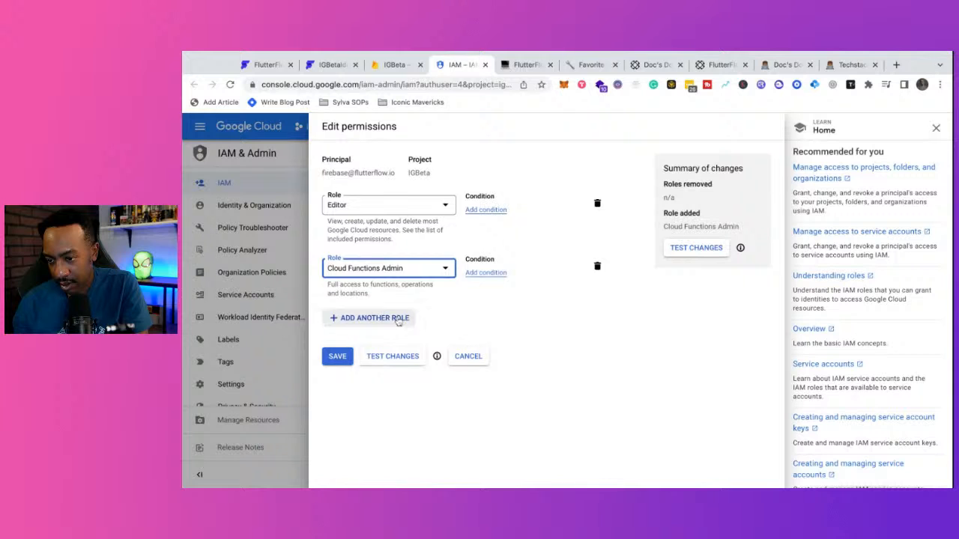
{"action": "left_click", "coordinate": [383, 317]}
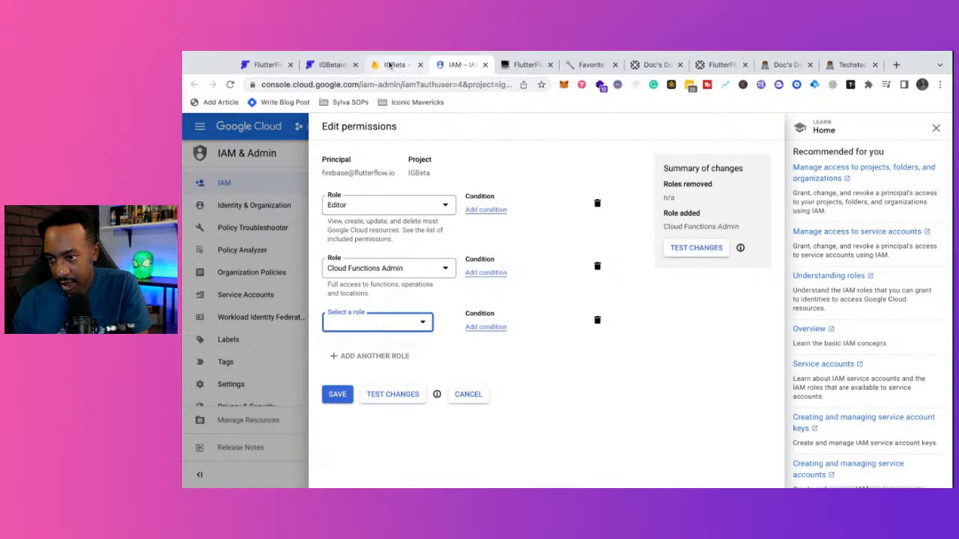
- Select the Connect Firebase to FlutterFlow block in the Notion notes
{"action": "left_click", "coordinate": [418, 66]}
{"action": "left_click", "coordinate": [518, 71]}
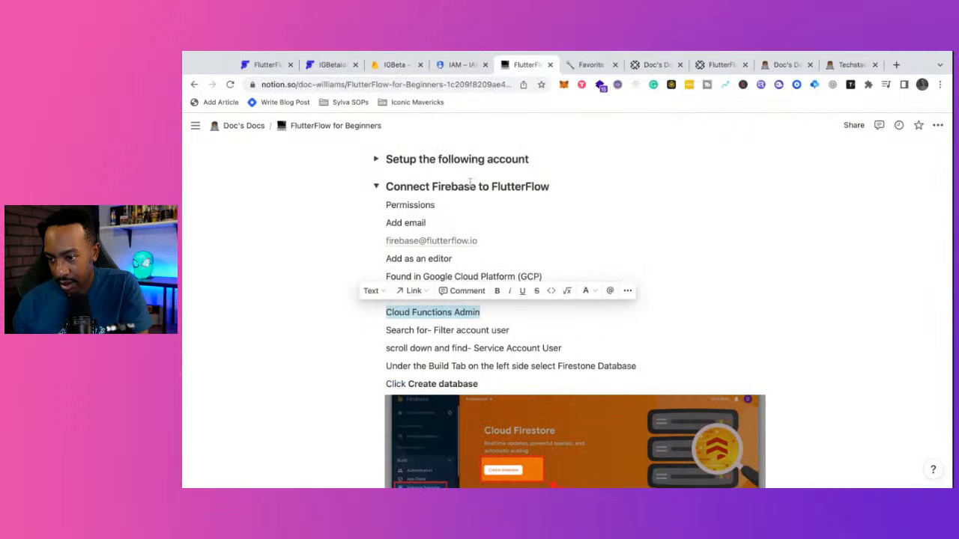
{"action": "left_click_drag", "start_coordinate": [471, 184], "coordinate": [481, 309]}
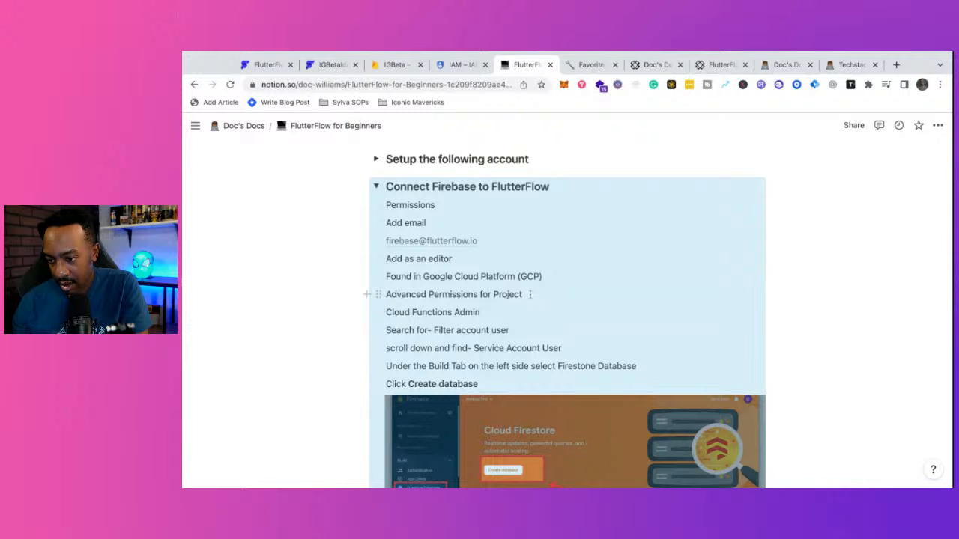
- Add a bold 'Add account 2 Roles' line below the GCP step in the notes
{"action": "left_click", "coordinate": [529, 294]}
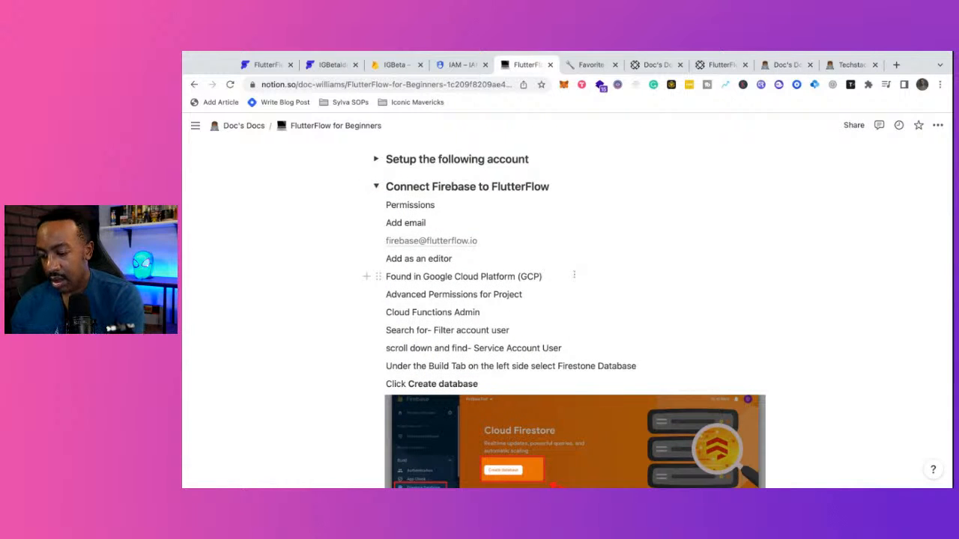
{"action": "left_click", "coordinate": [574, 275]}
{"action": "key", "text": "Return"}
{"action": "type", "text": "Add"}
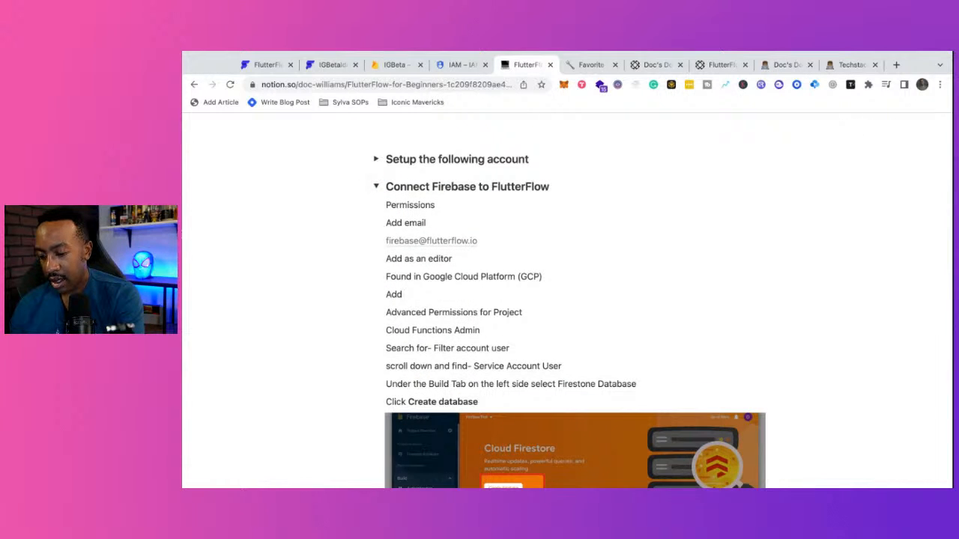
{"action": "type", "text": " account "}
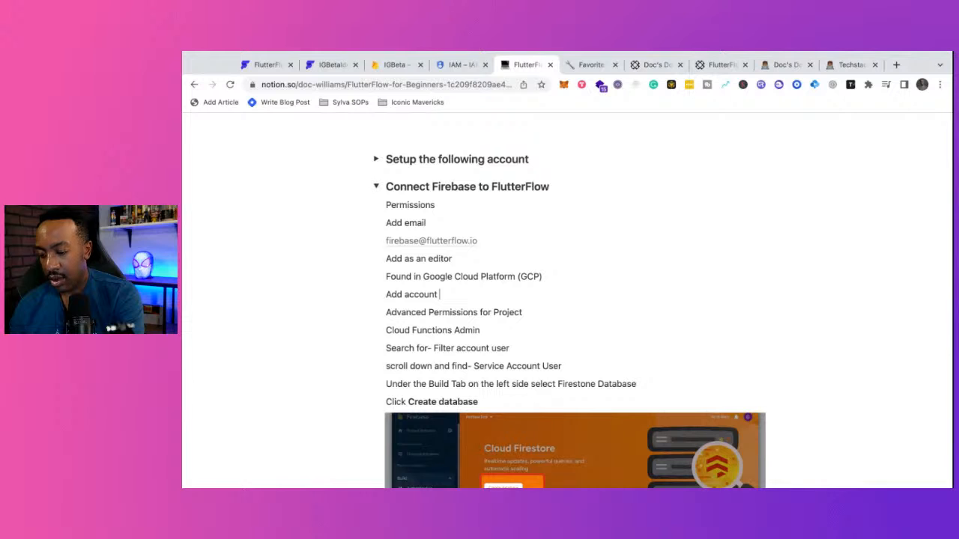
{"action": "type", "text": "2 Roles"}
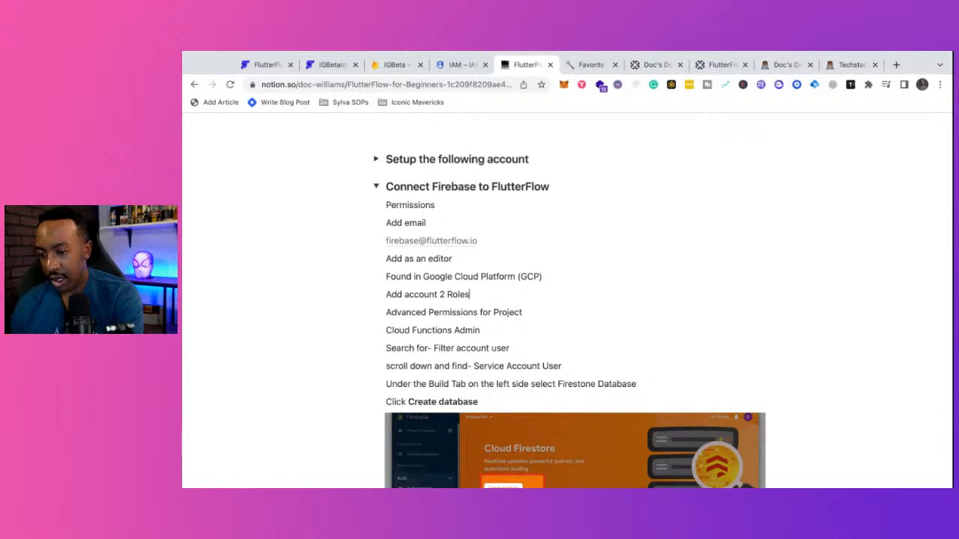
{"action": "triple_click", "coordinate": [479, 294]}
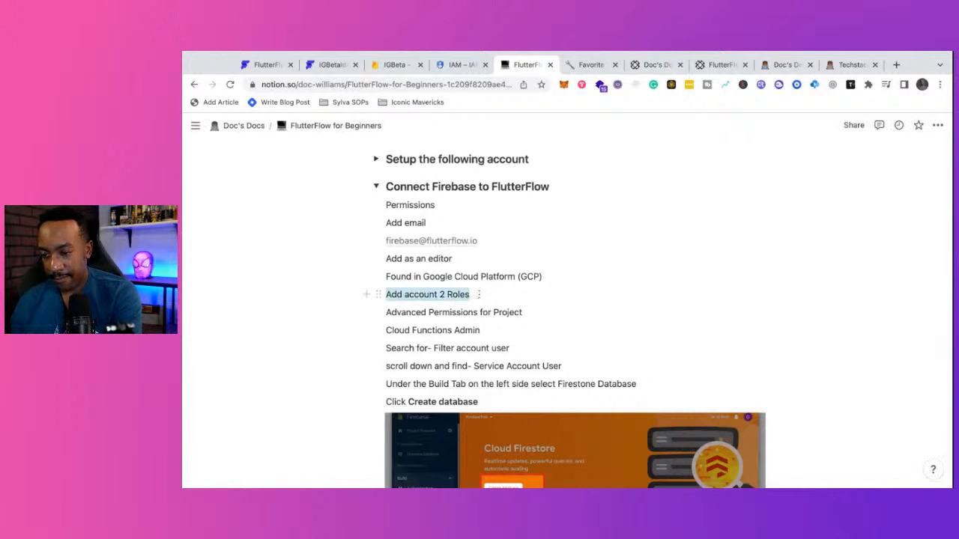
{"action": "key", "text": "super+b"}
- Prefix Cloud Functions Admin with '(1)' and copy the account user filter text
{"action": "left_click", "coordinate": [388, 312]}
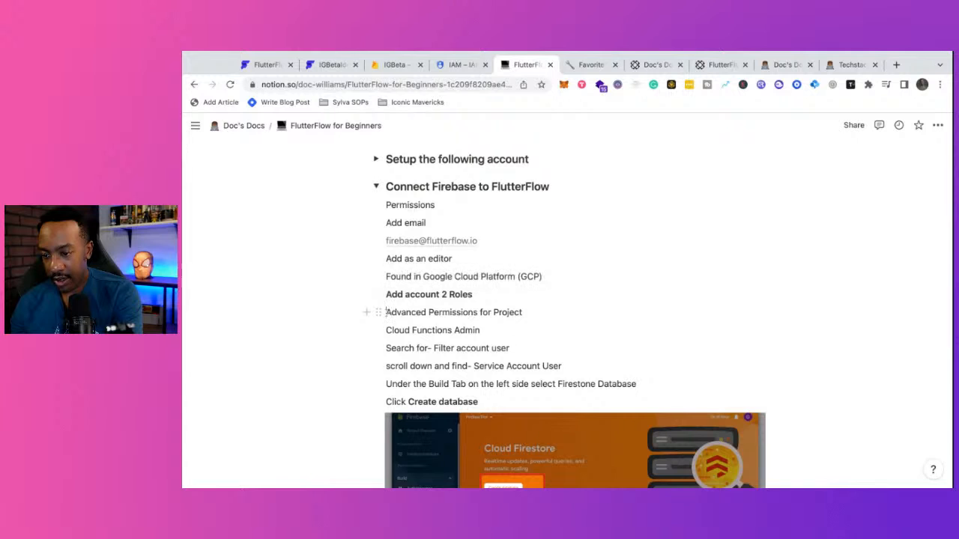
{"action": "type", "text": "1)"}
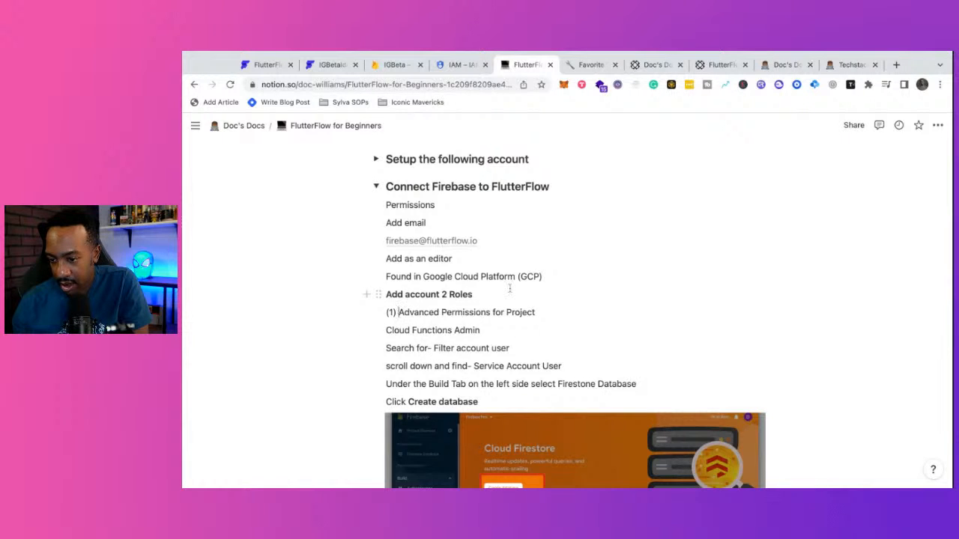
{"action": "key", "text": "BackSpace"}
{"action": "key", "text": "BackSpace"}
{"action": "key", "text": "BackSpace"}
{"action": "key", "text": "BackSpace"}
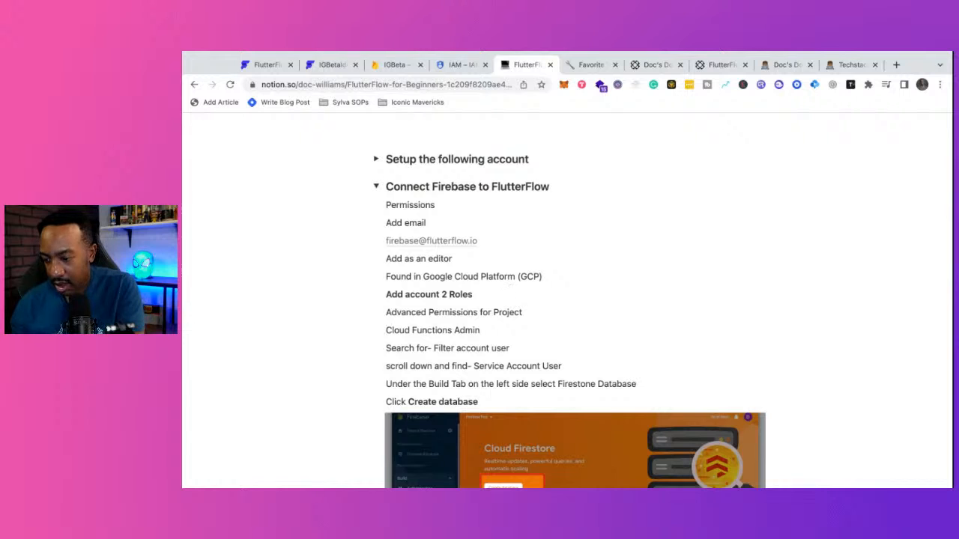
{"action": "type", "text": "(1)"}
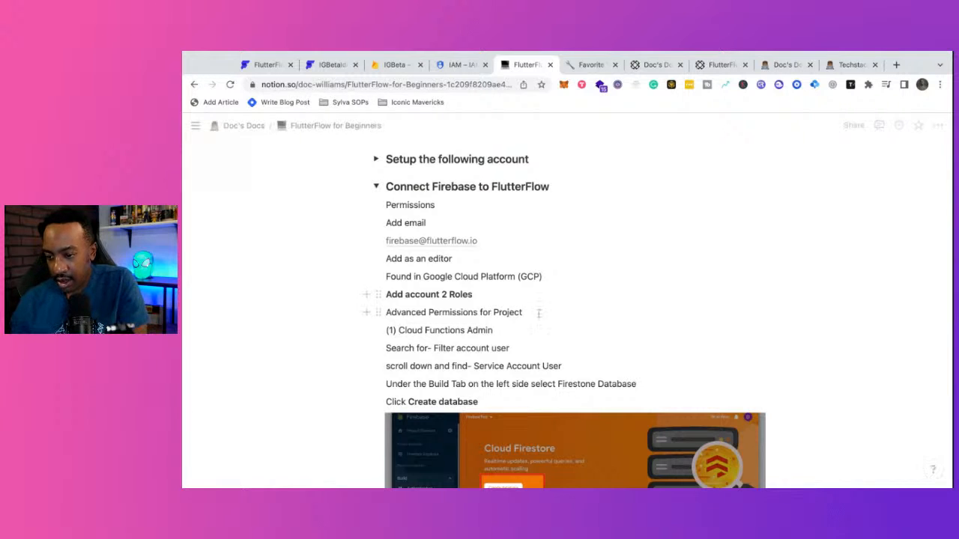
{"action": "left_click_drag", "start_coordinate": [456, 350], "coordinate": [517, 350]}
{"action": "key", "text": "shift+Left"}
{"action": "key", "text": "shift+Left"}
{"action": "key", "text": "shift+Left"}
{"action": "key", "text": "shift+Left"}
{"action": "key", "text": "shift+Left"}
{"action": "key", "text": "shift+Left"}
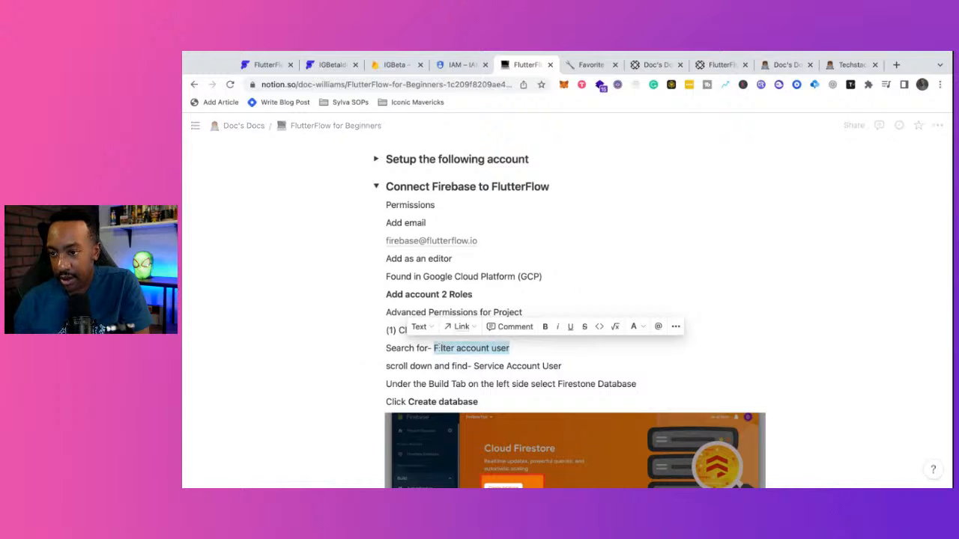
{"action": "left_click", "coordinate": [461, 64]}
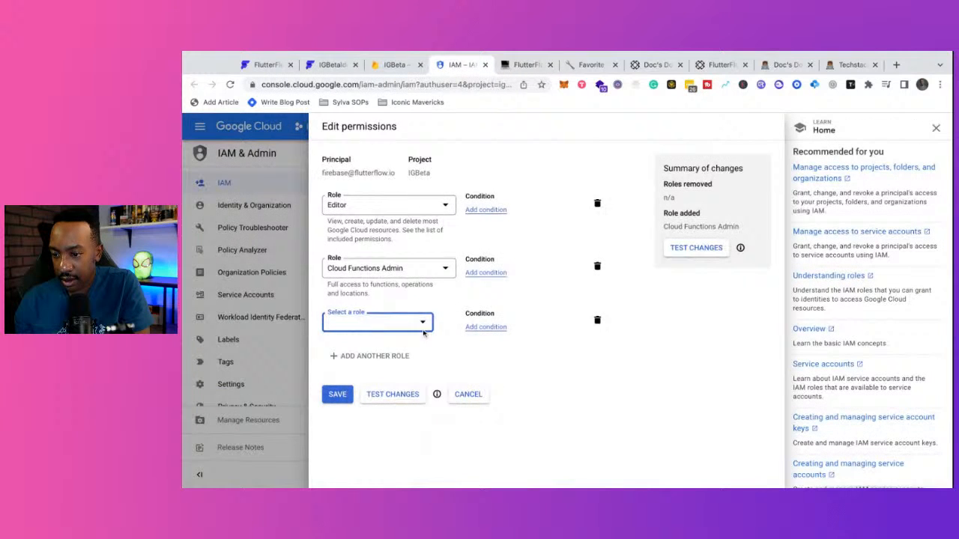
- Filter roles for 'Service account', add Service Account User as the third role, and save
{"action": "left_click", "coordinate": [379, 321]}
{"action": "type", "text": "Filter account user"}
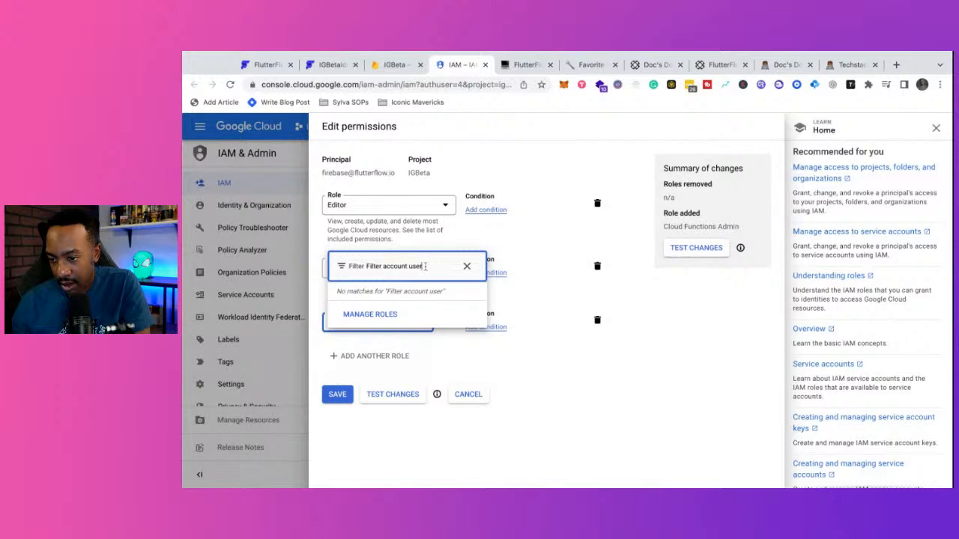
{"action": "left_click_drag", "start_coordinate": [425, 266], "coordinate": [380, 267]}
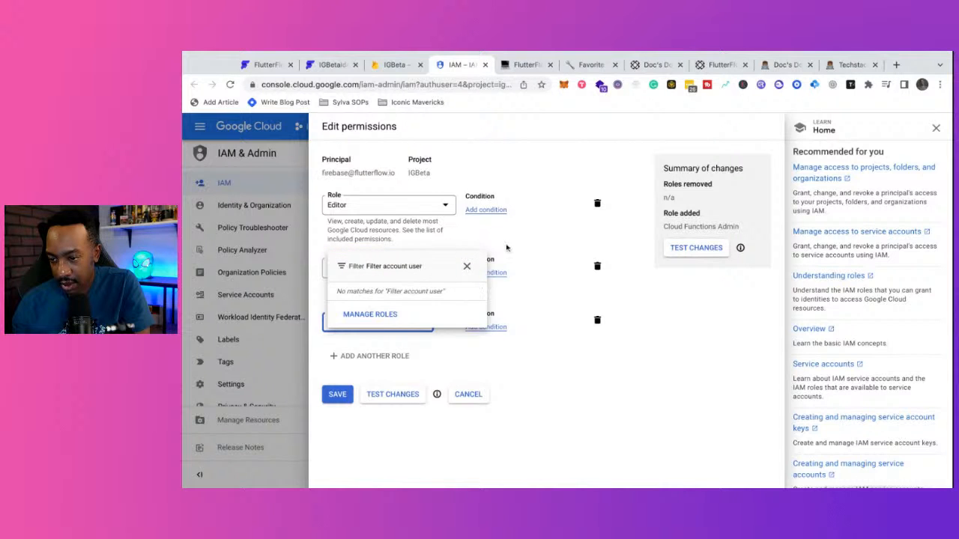
{"action": "key", "text": "BackSpace"}
{"action": "key", "text": "BackSpace"}
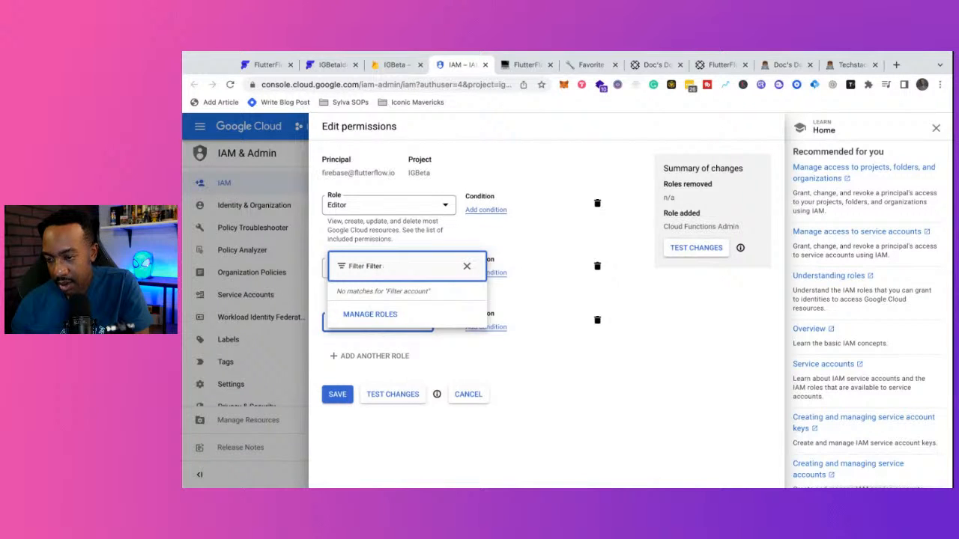
{"action": "key", "text": "BackSpace"}
{"action": "key", "text": "BackSpace"}
{"action": "key", "text": "BackSpace"}
{"action": "key", "text": "BackSpace"}
{"action": "key", "text": "BackSpace"}
{"action": "key", "text": "BackSpace"}
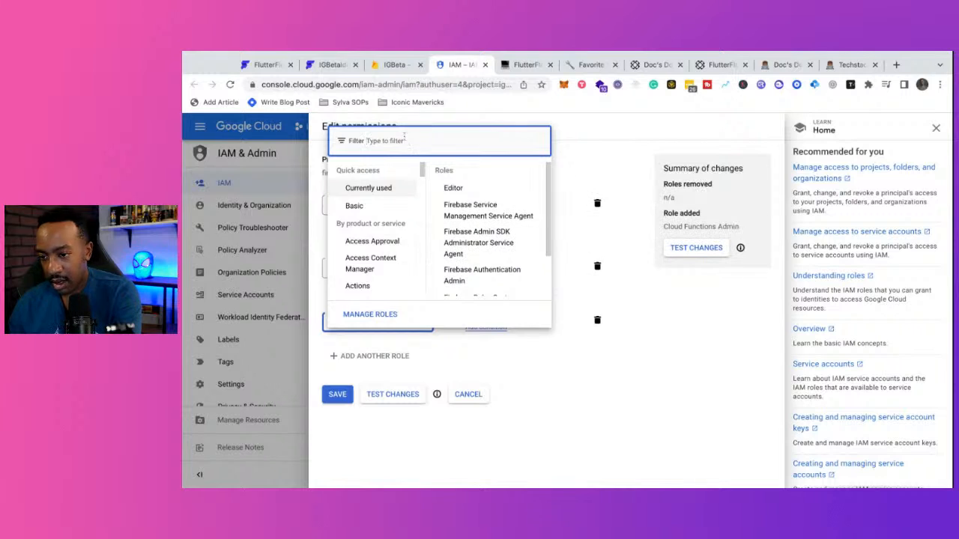
{"action": "type", "text": "Service"}
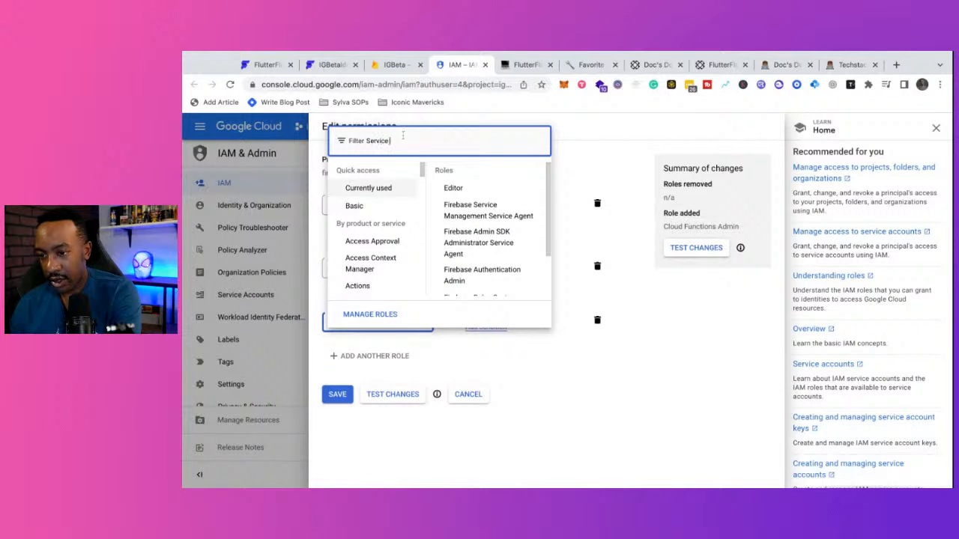
{"action": "type", "text": " account user"}
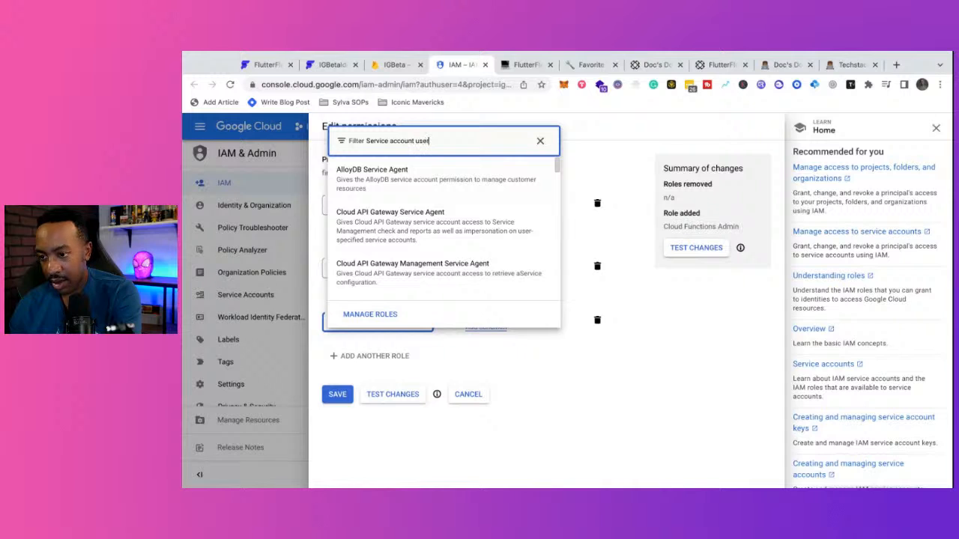
{"action": "scroll", "coordinate": [389, 215], "scroll_direction": "down", "scroll_amount": 5}
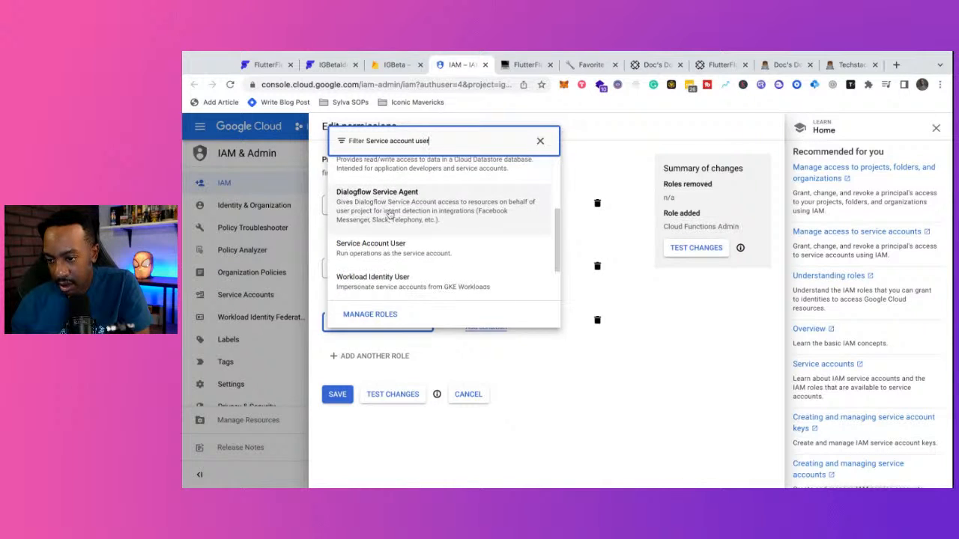
{"action": "left_click", "coordinate": [382, 247]}
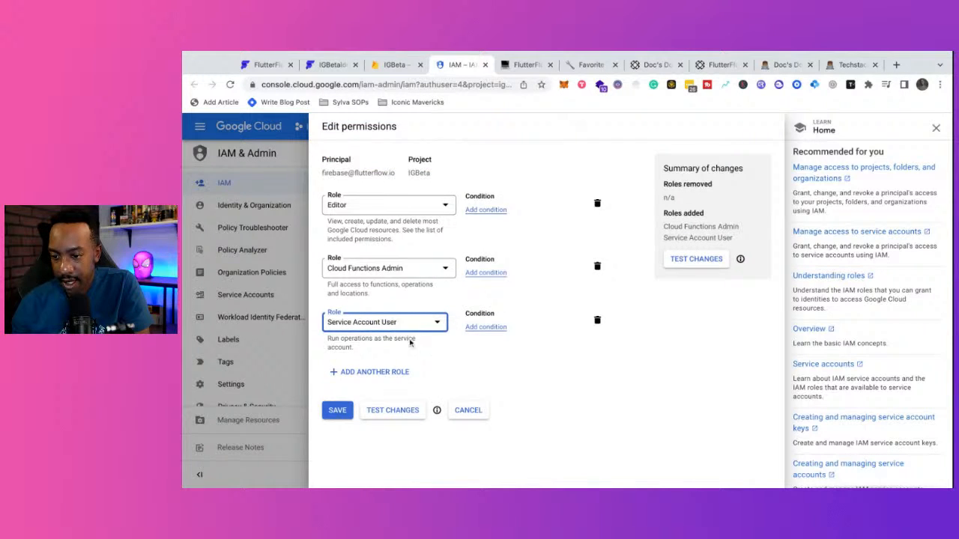
{"action": "left_click", "coordinate": [339, 412]}
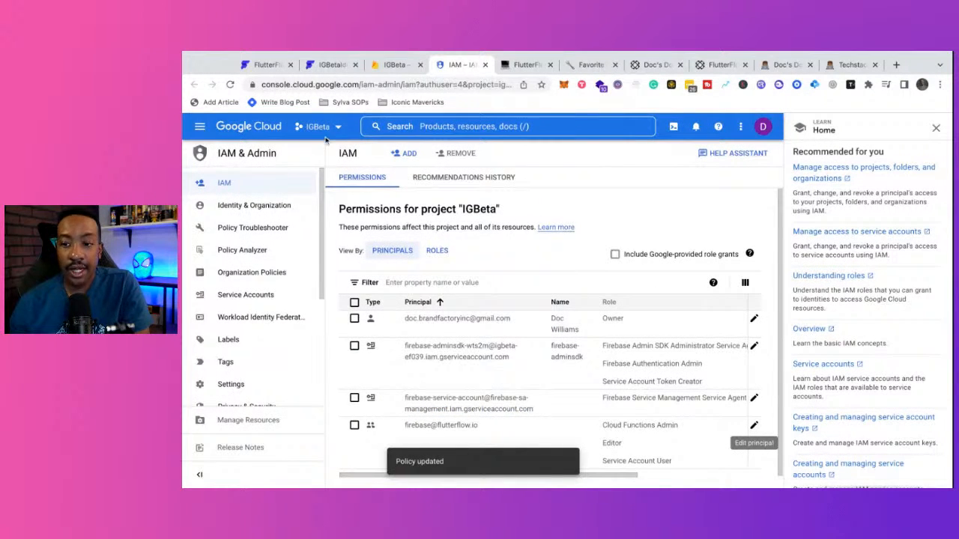
- Open the IGBeta Firestore Database page from the Firebase Build sidebar
{"action": "left_click", "coordinate": [394, 66]}
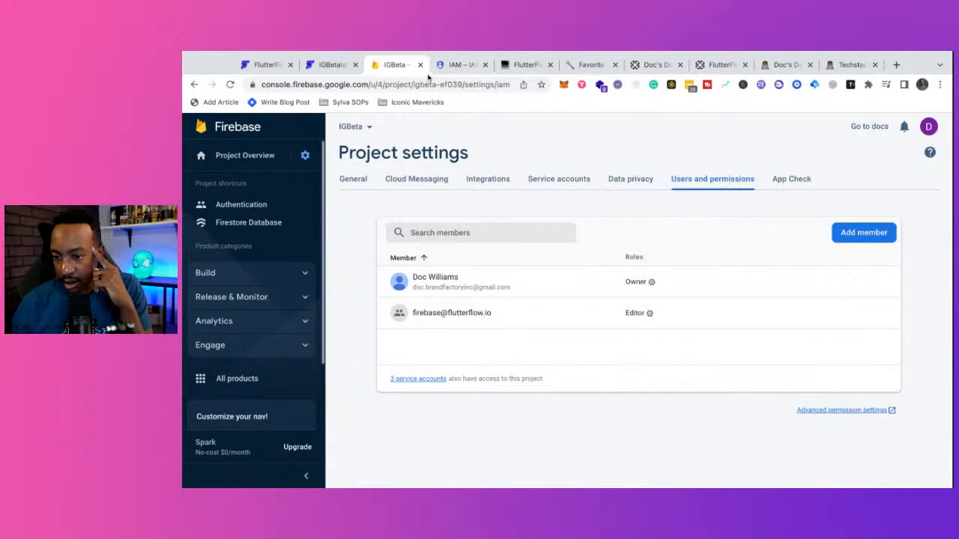
{"action": "mouse_move", "coordinate": [284, 279]}
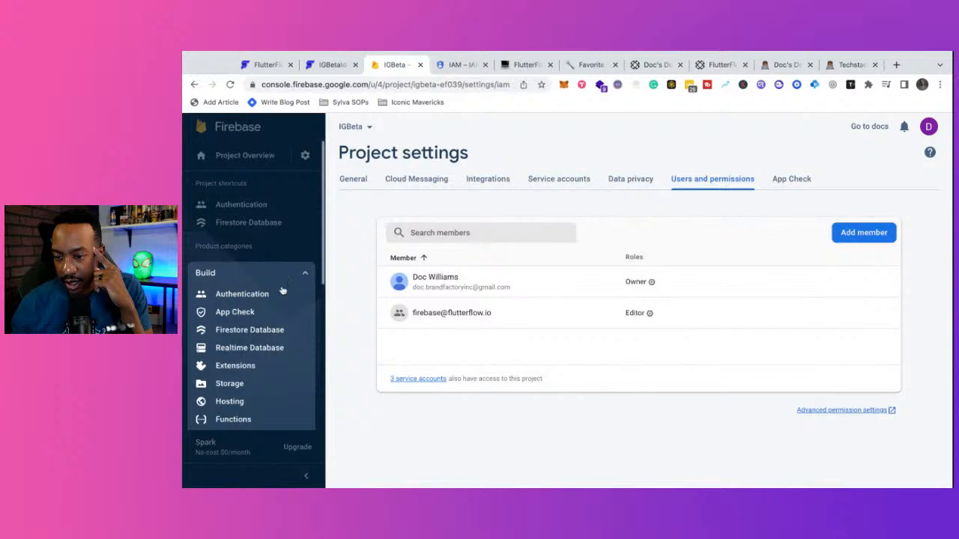
{"action": "left_click", "coordinate": [274, 331]}
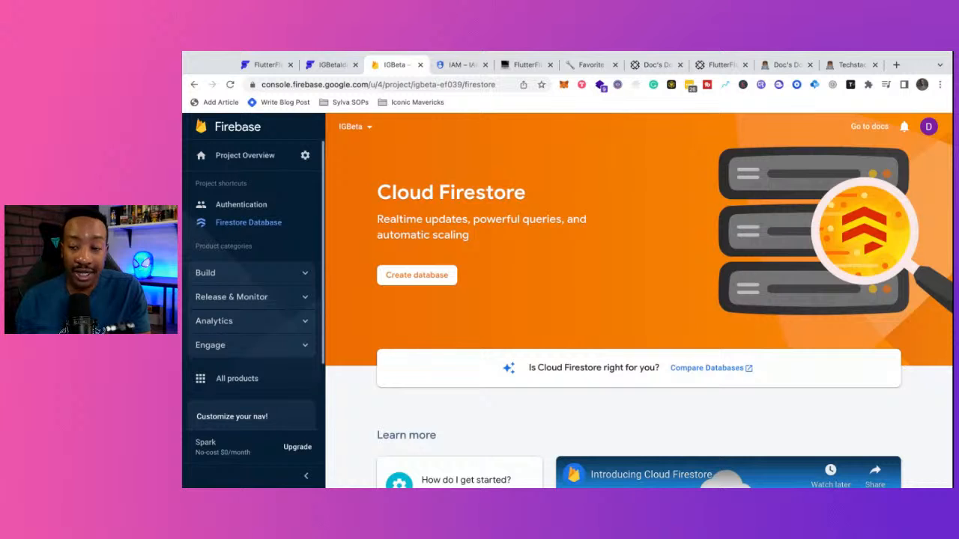
- Create the Firestore database in test mode and enable it at nam5 (us-central)
{"action": "left_click", "coordinate": [417, 275]}
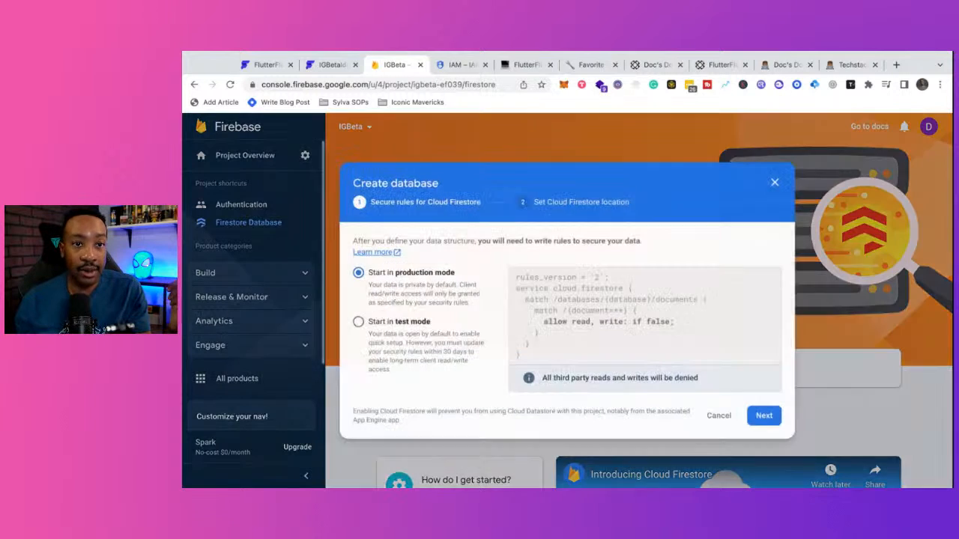
{"action": "left_click", "coordinate": [386, 323]}
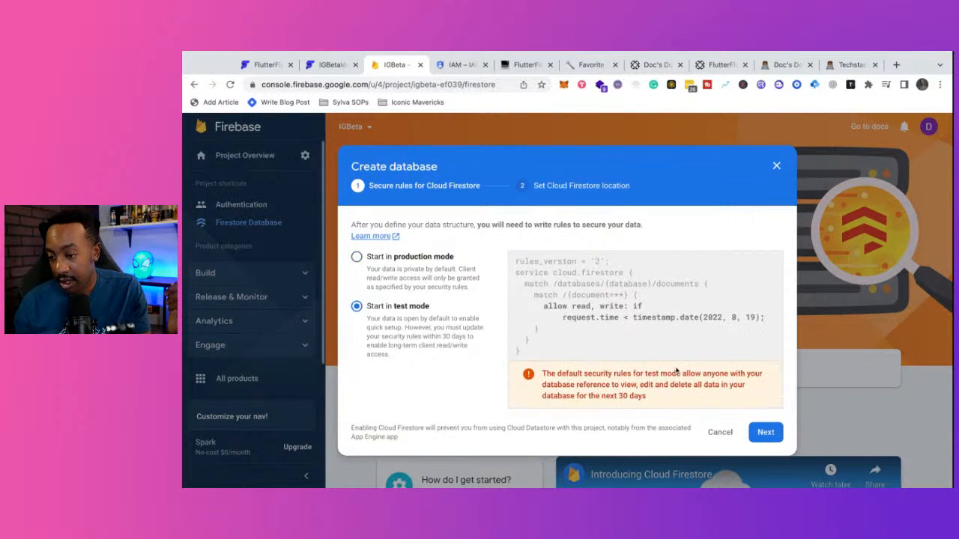
{"action": "left_click", "coordinate": [770, 434]}
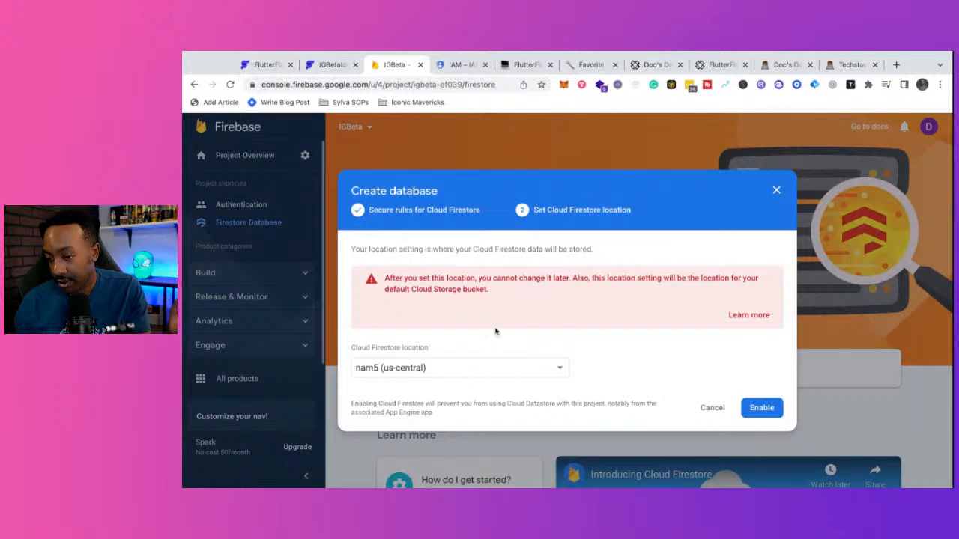
{"action": "left_click", "coordinate": [762, 408]}
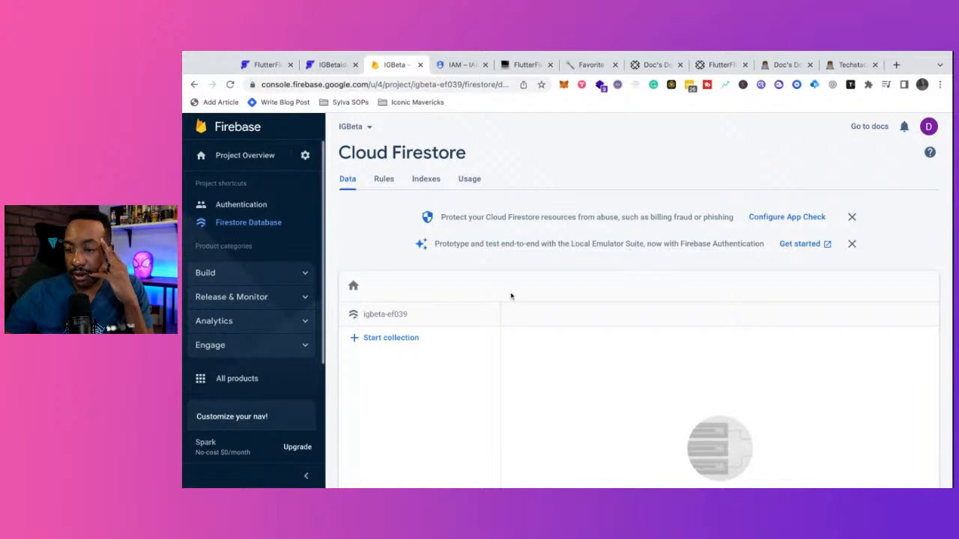
{"action": "scroll", "coordinate": [255, 347], "scroll_direction": "down", "scroll_amount": 1}
{"action": "scroll", "coordinate": [255, 347], "scroll_direction": "down", "scroll_amount": 1}
{"action": "scroll", "coordinate": [254, 347], "scroll_direction": "up", "scroll_amount": 2}
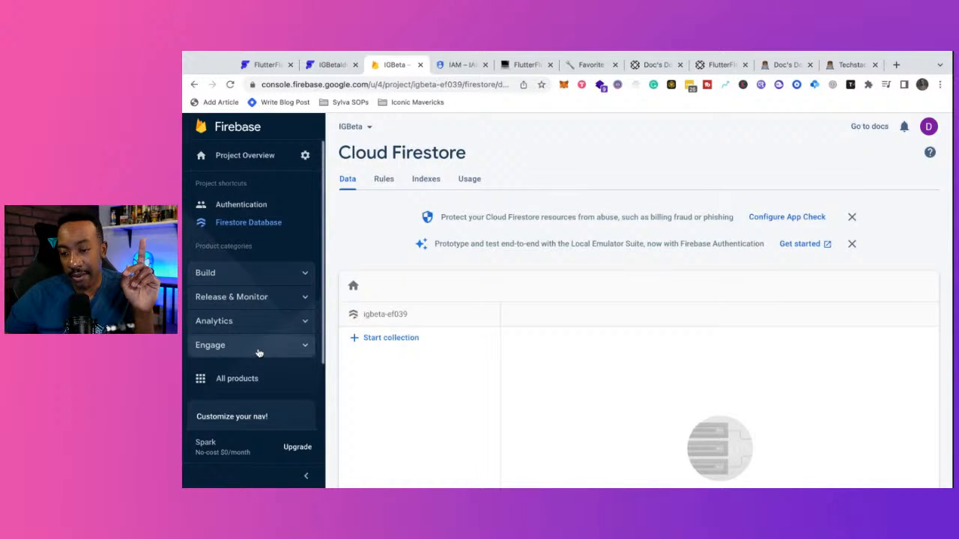
- Read through the Connect Firebase notes in Notion, then return to the IGBeta Firebase console
{"action": "left_click", "coordinate": [250, 378]}
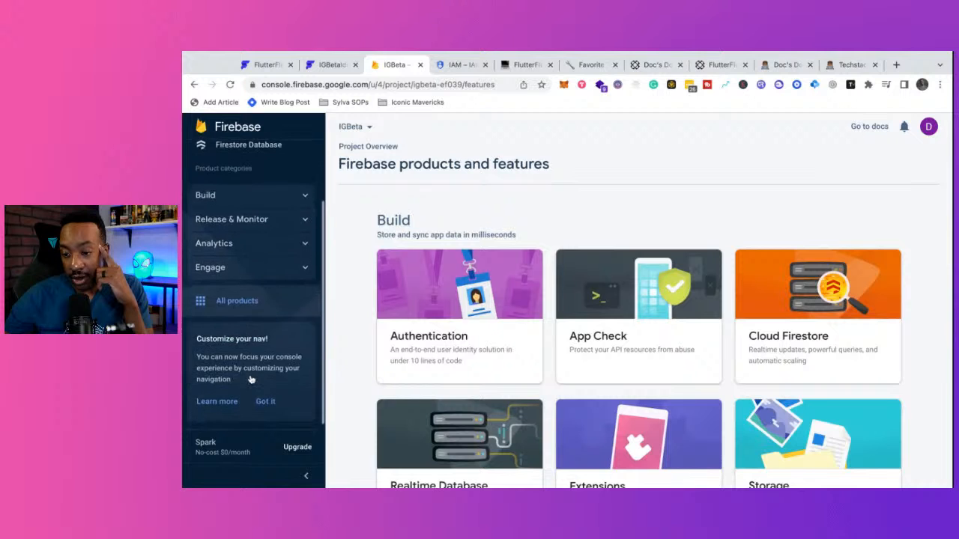
{"action": "left_click", "coordinate": [516, 65]}
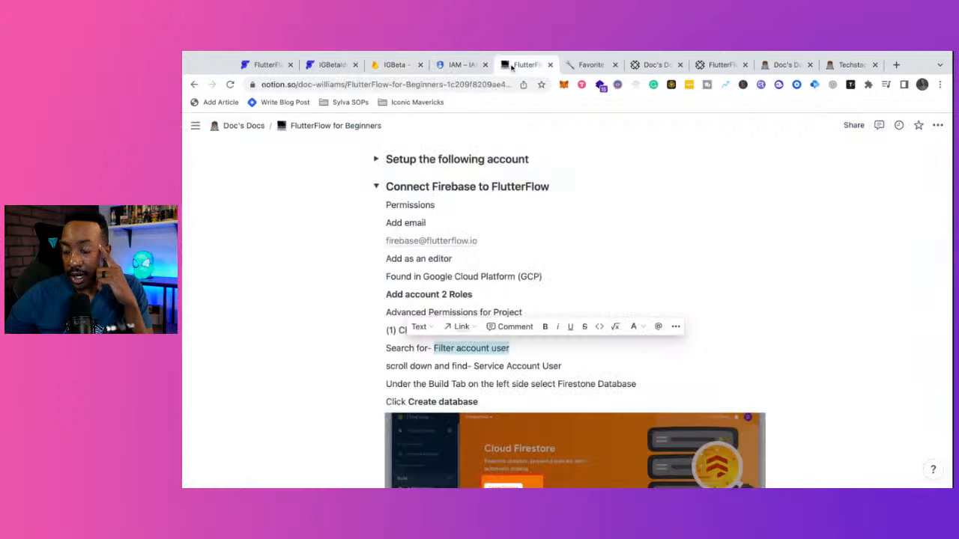
{"action": "left_click", "coordinate": [480, 384]}
{"action": "scroll", "coordinate": [482, 380], "scroll_direction": "down", "scroll_amount": 1}
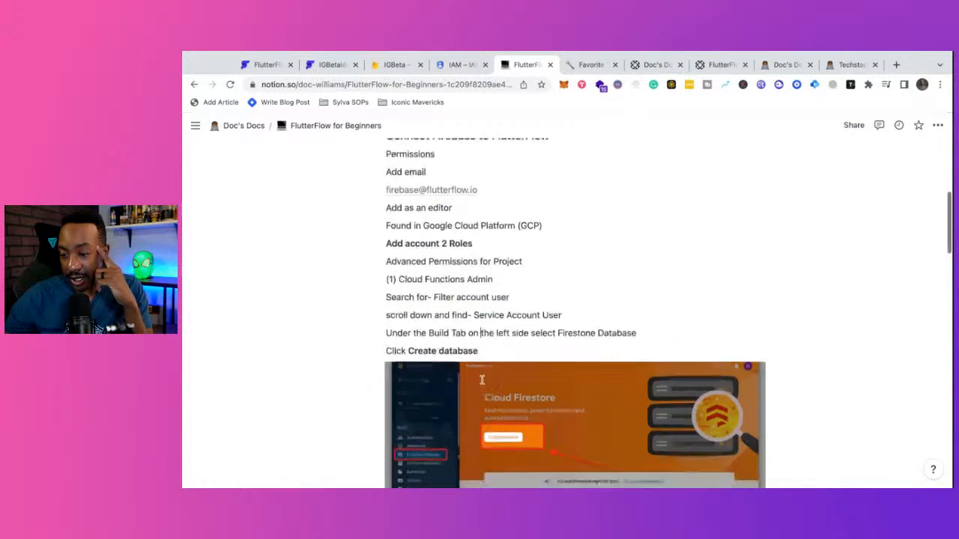
{"action": "scroll", "coordinate": [481, 380], "scroll_direction": "down", "scroll_amount": 8}
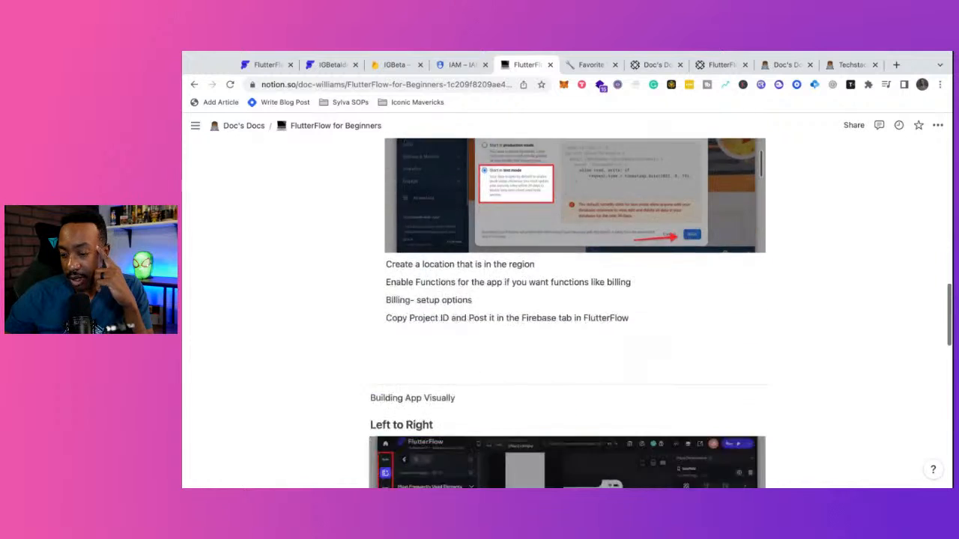
{"action": "scroll", "coordinate": [482, 380], "scroll_direction": "down", "scroll_amount": 1}
{"action": "scroll", "coordinate": [482, 380], "scroll_direction": "up", "scroll_amount": 2}
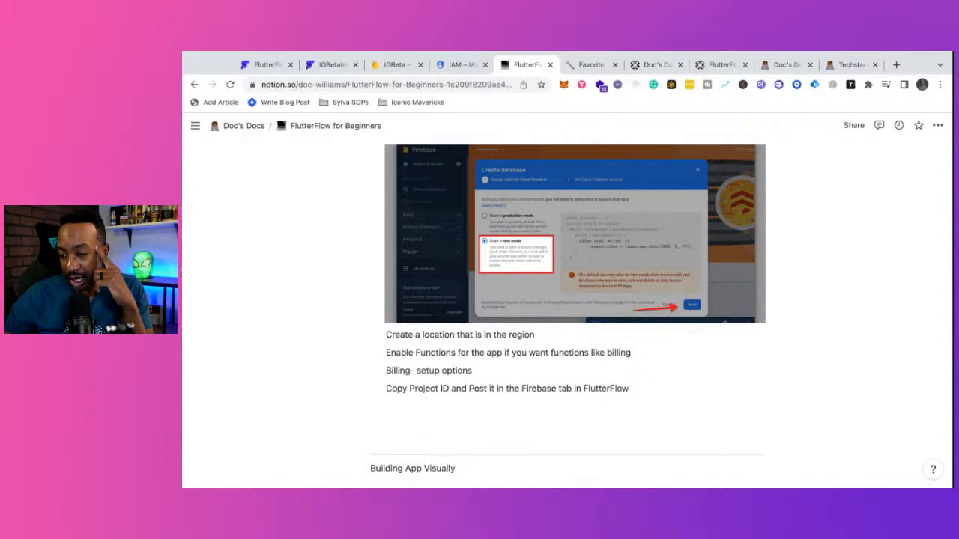
{"action": "left_click", "coordinate": [460, 64]}
{"action": "left_click", "coordinate": [397, 65]}
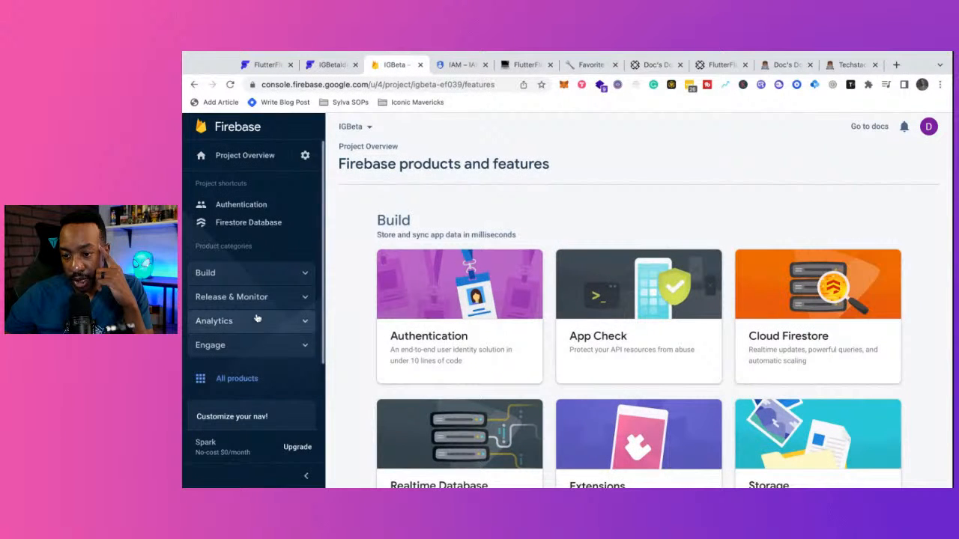
- From Build > Functions, upgrade IGBeta to the Blaze pay-as-you-go plan, skipping the billing budget
{"action": "left_click", "coordinate": [268, 274]}
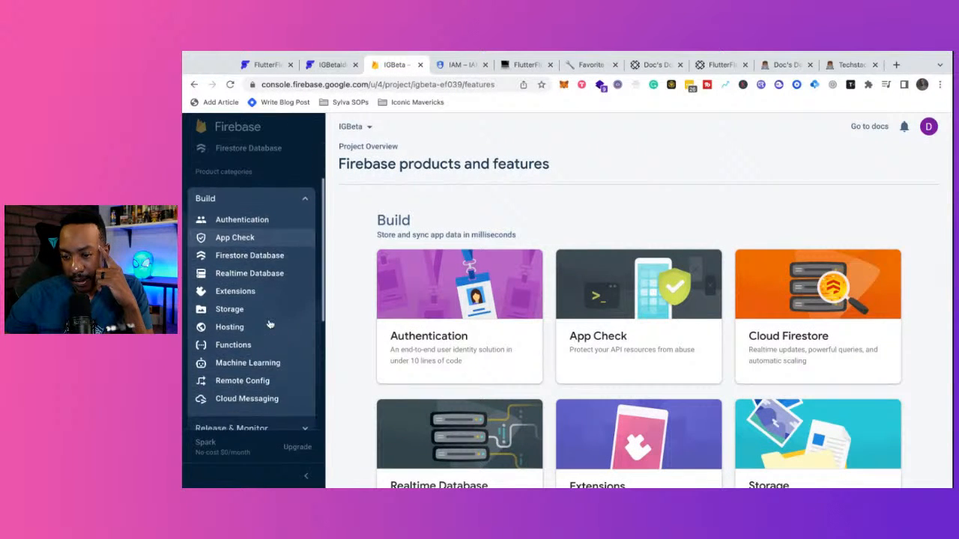
{"action": "left_click", "coordinate": [262, 336]}
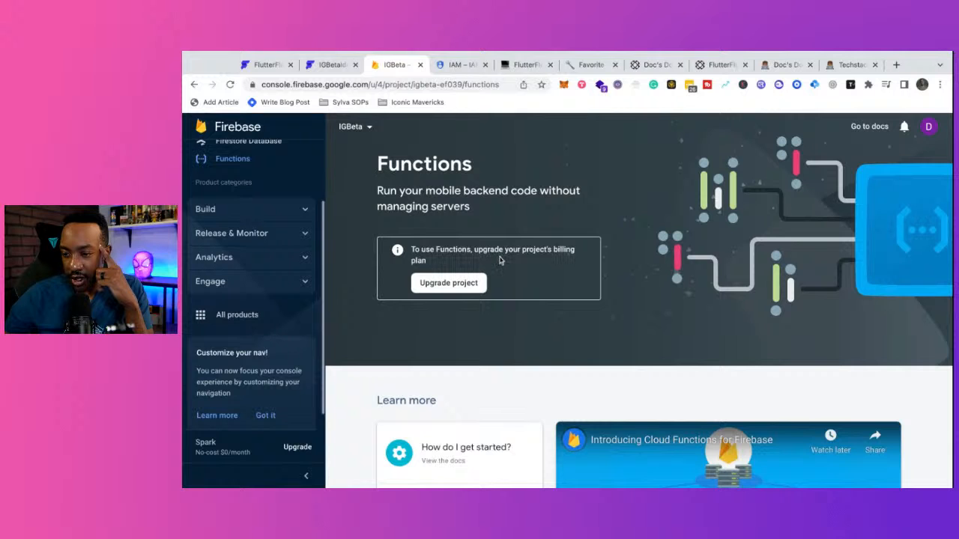
{"action": "left_click", "coordinate": [466, 285]}
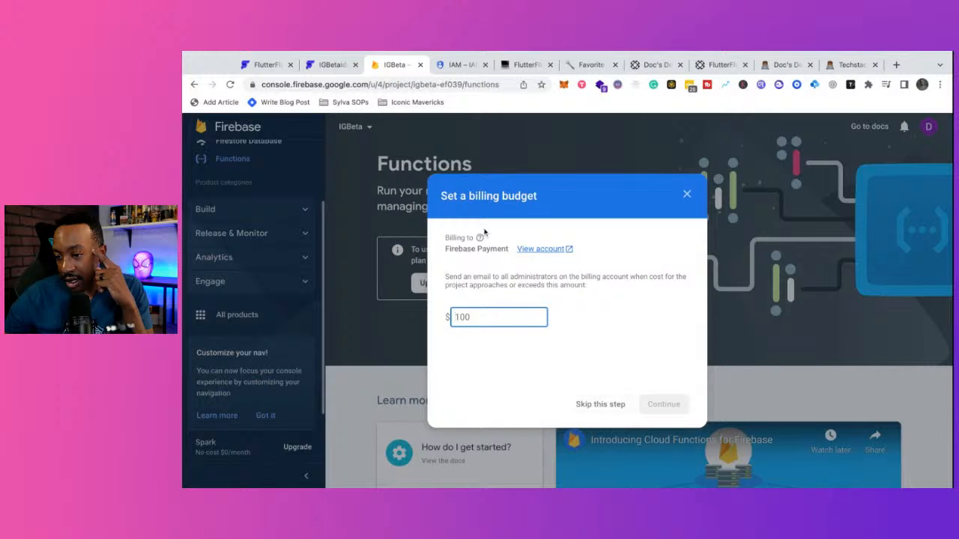
{"action": "left_click", "coordinate": [604, 407]}
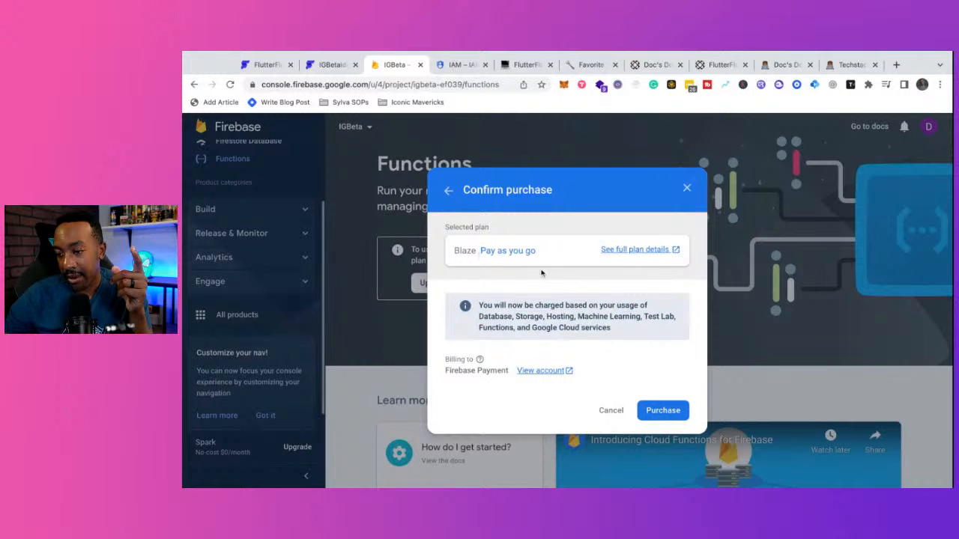
{"action": "left_click", "coordinate": [663, 410]}
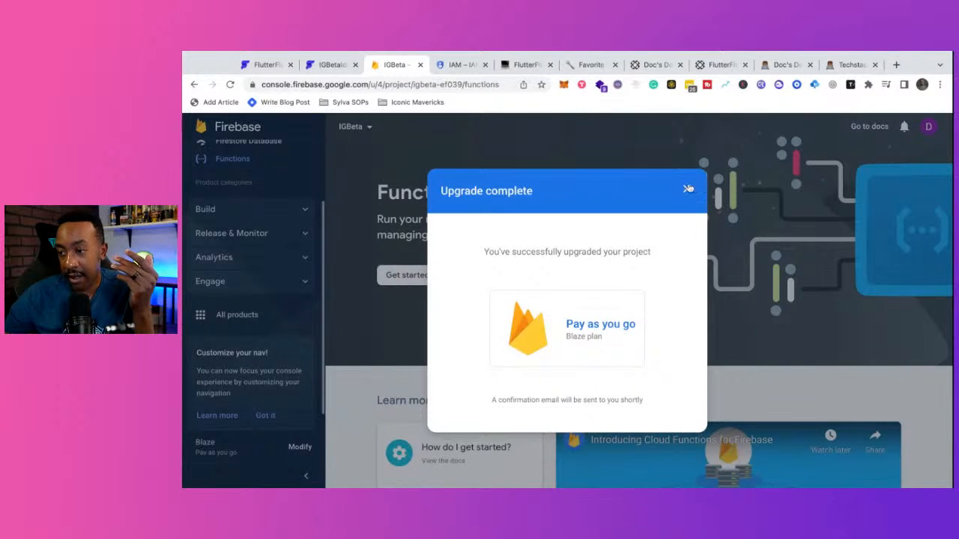
{"action": "left_click", "coordinate": [686, 189]}
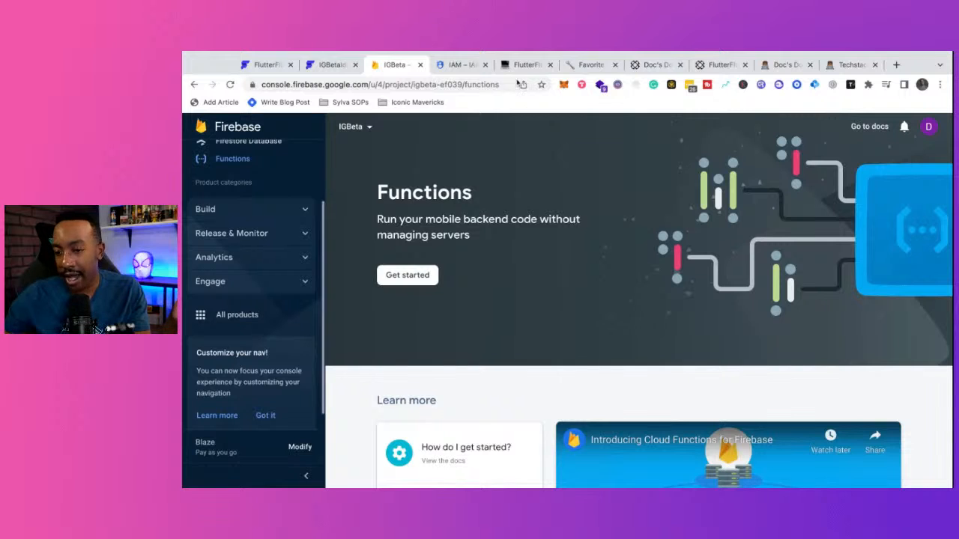
- Dismiss the navigation tip and copy the project ID igbeta-ef039 from the URL for FlutterFlow
{"action": "scroll", "coordinate": [293, 298], "scroll_direction": "up", "scroll_amount": 2}
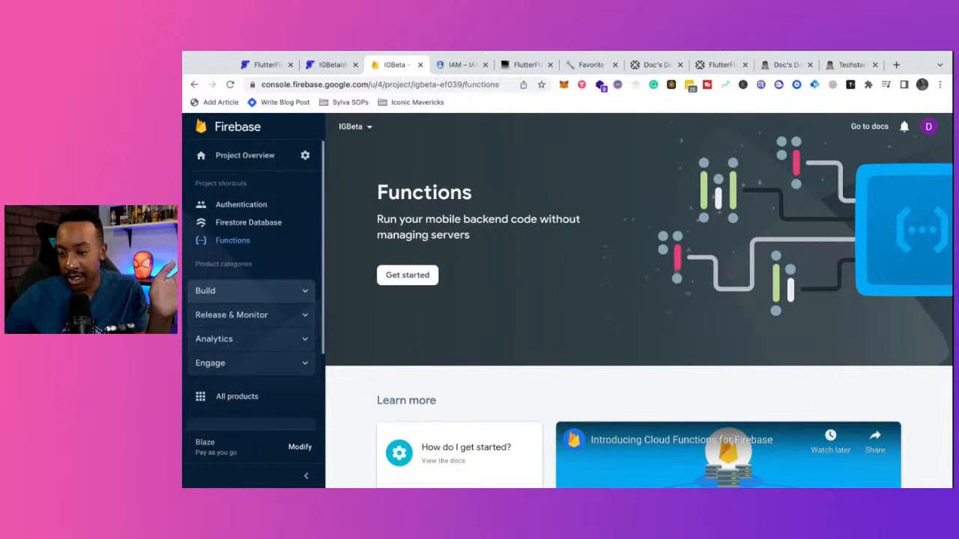
{"action": "scroll", "coordinate": [255, 293], "scroll_direction": "down", "scroll_amount": 2}
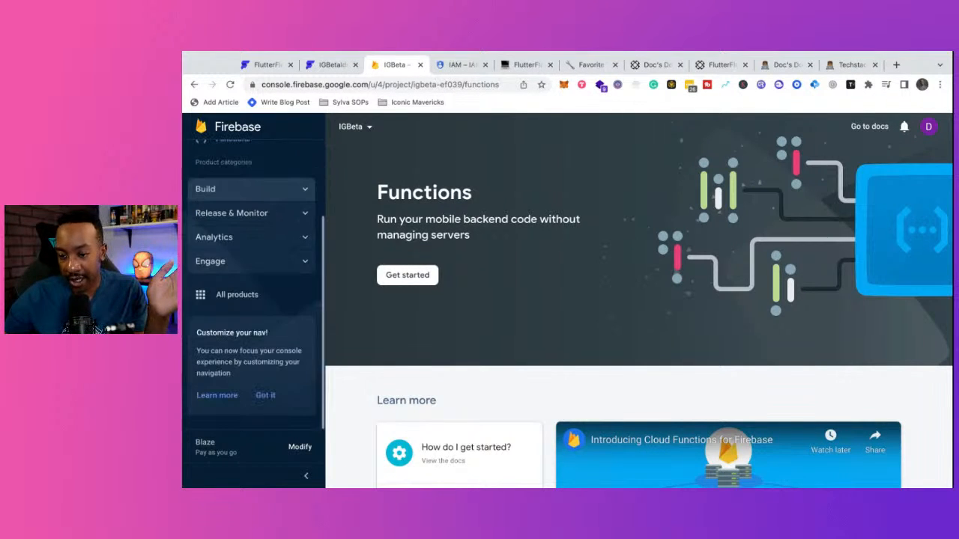
{"action": "left_click", "coordinate": [269, 396]}
{"action": "scroll", "coordinate": [360, 225], "scroll_direction": "down", "scroll_amount": 1}
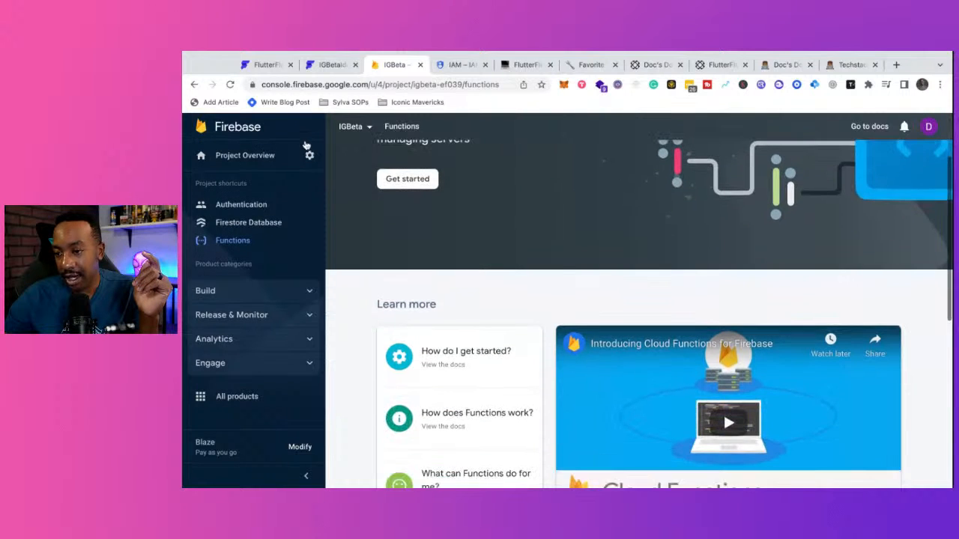
{"action": "scroll", "coordinate": [411, 141], "scroll_direction": "up", "scroll_amount": 1}
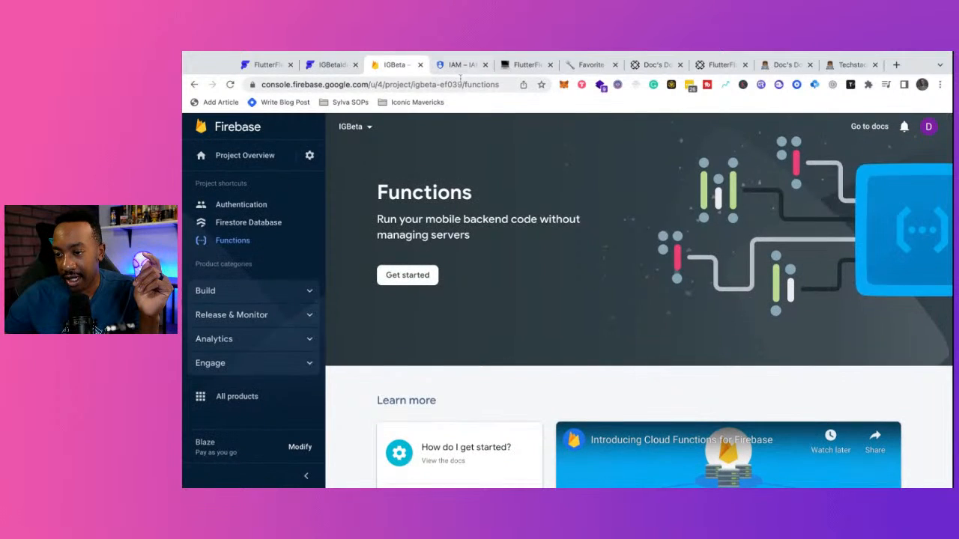
{"action": "left_click_drag", "start_coordinate": [461, 84], "coordinate": [414, 84]}
{"action": "key", "text": "ctrl+c"}
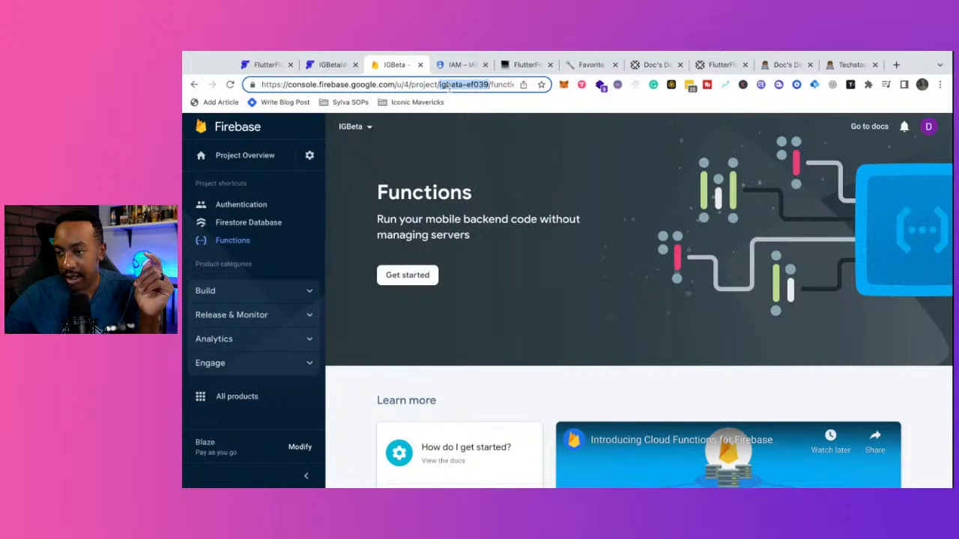
{"action": "left_click", "coordinate": [328, 65]}
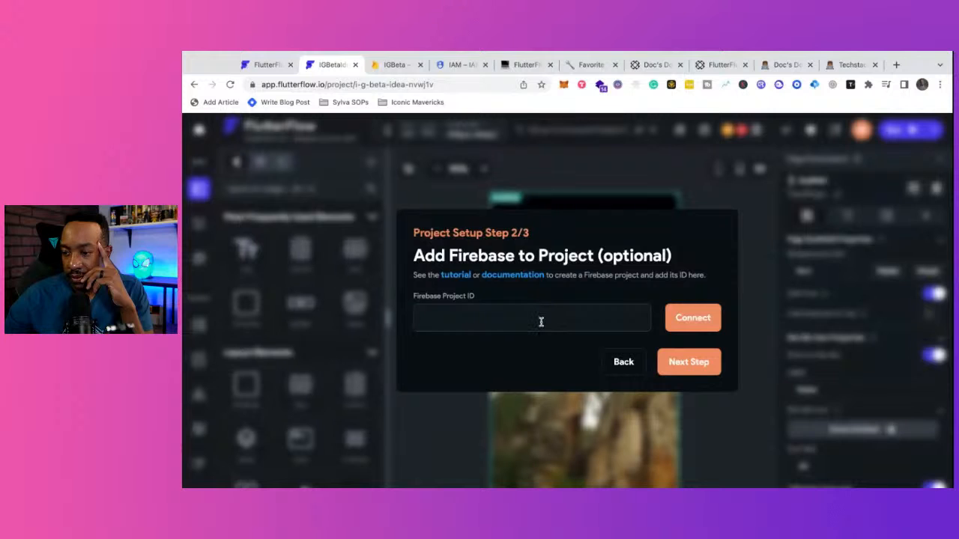
- Paste igbeta-ef039 as the Firebase Project ID, connect it, deploy Firestore indexes, and start building
{"action": "key", "text": "ctrl+v"}
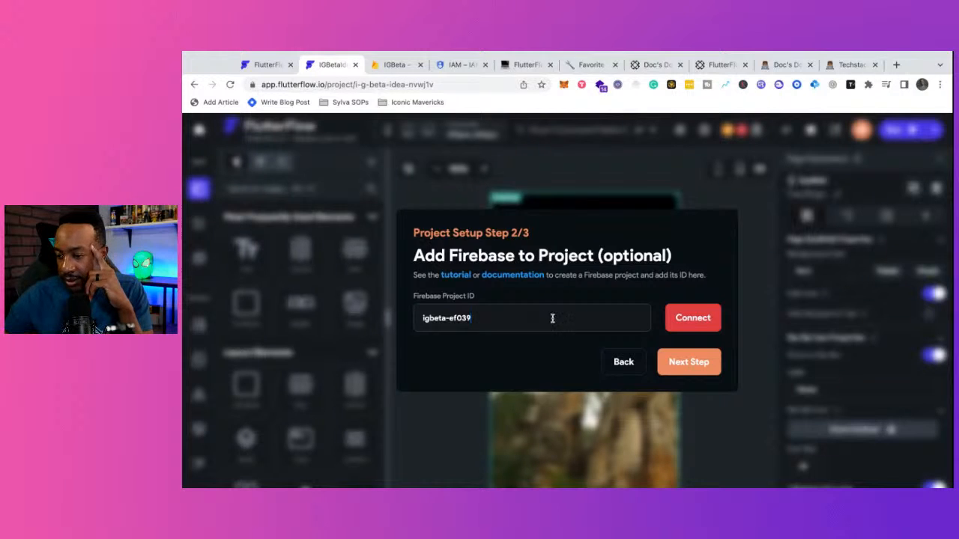
{"action": "left_click", "coordinate": [692, 321]}
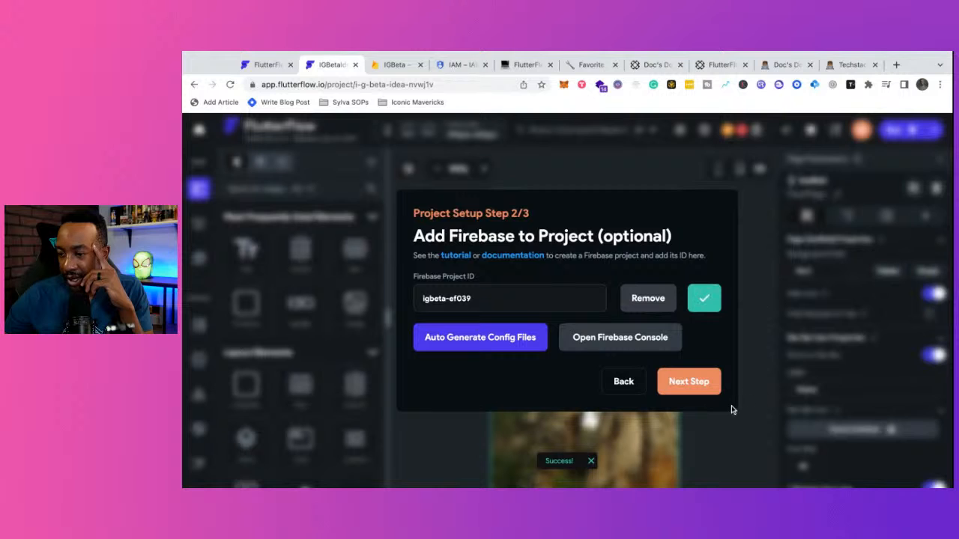
{"action": "left_click", "coordinate": [689, 382]}
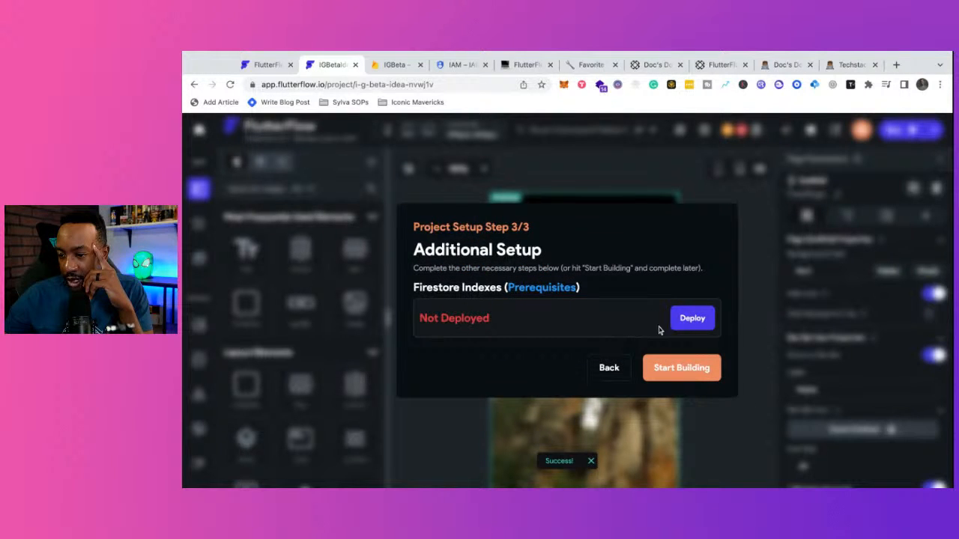
{"action": "left_click", "coordinate": [692, 322]}
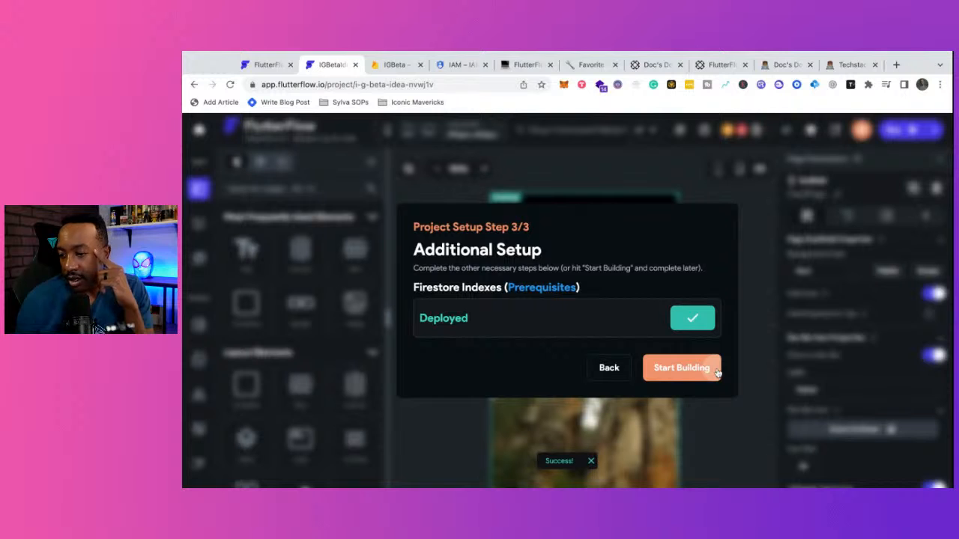
{"action": "left_click", "coordinate": [682, 368]}
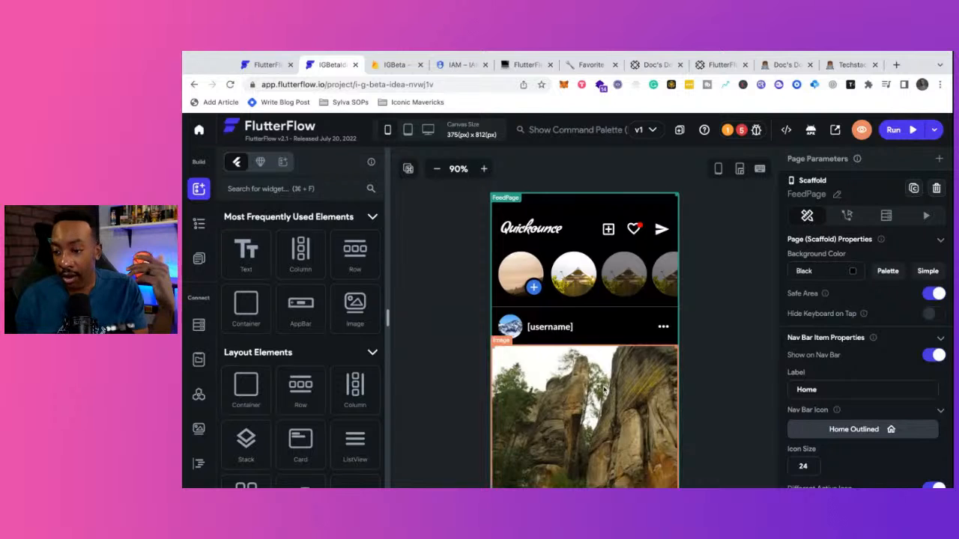
{"action": "scroll", "coordinate": [604, 389], "scroll_direction": "down", "scroll_amount": 2}
{"action": "scroll", "coordinate": [604, 390], "scroll_direction": "up", "scroll_amount": 2}
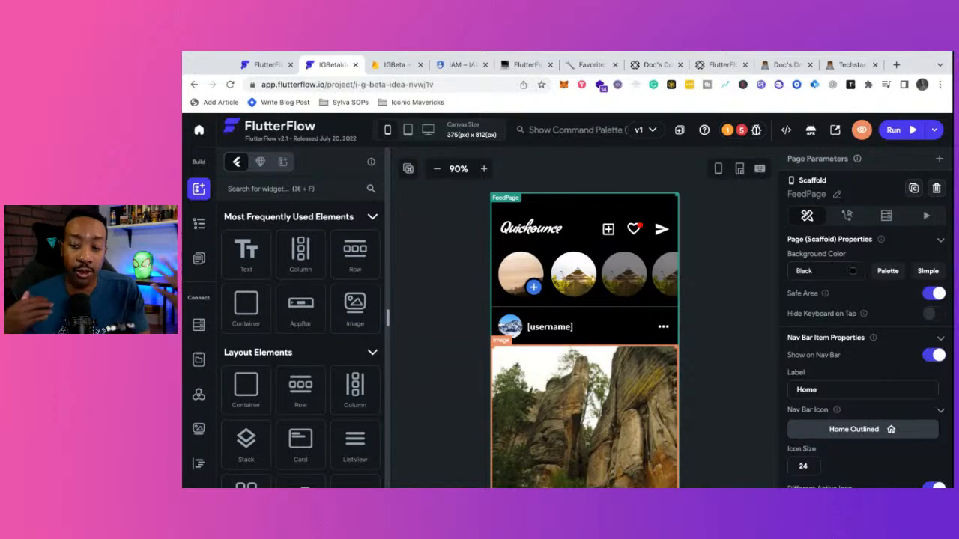
{"action": "scroll", "coordinate": [557, 376], "scroll_direction": "down", "scroll_amount": 3}
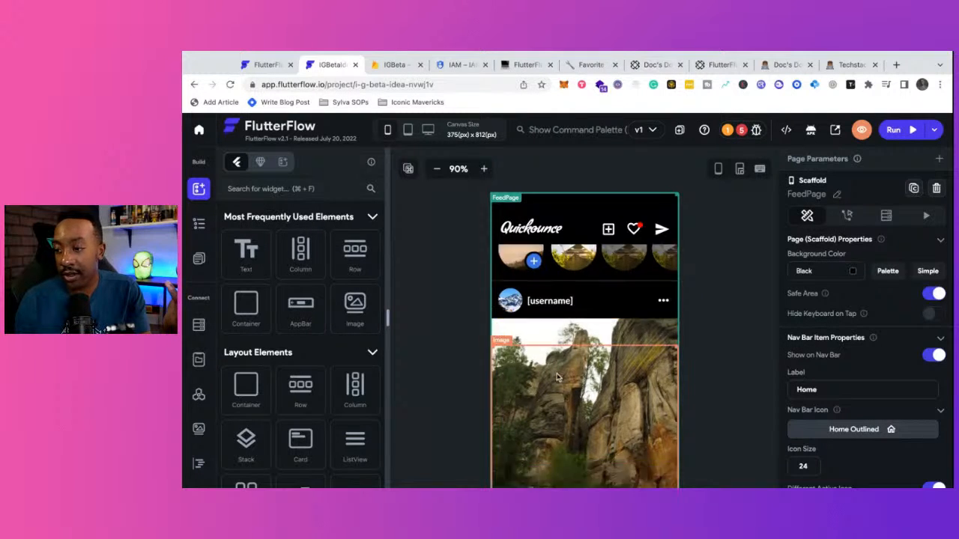
{"action": "scroll", "coordinate": [557, 377], "scroll_direction": "up", "scroll_amount": 3}
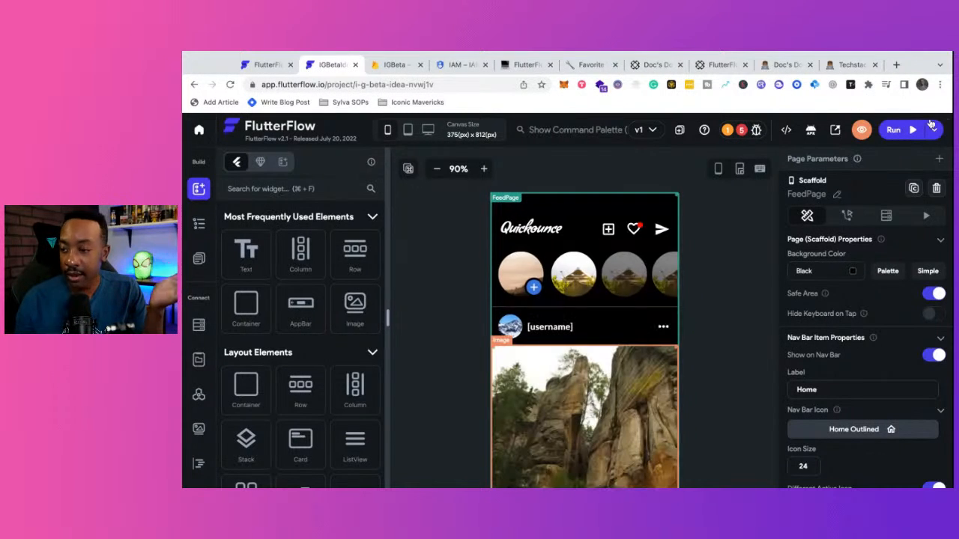
- Open a live preview of the app and scroll through the FeedPage
{"action": "left_click", "coordinate": [861, 135]}
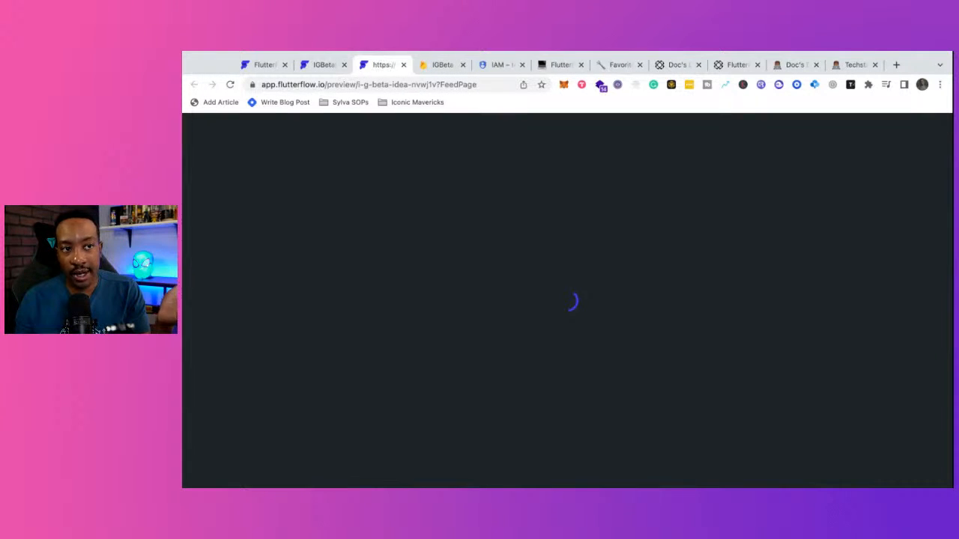
{"action": "scroll", "coordinate": [574, 301], "scroll_direction": "down", "scroll_amount": 3}
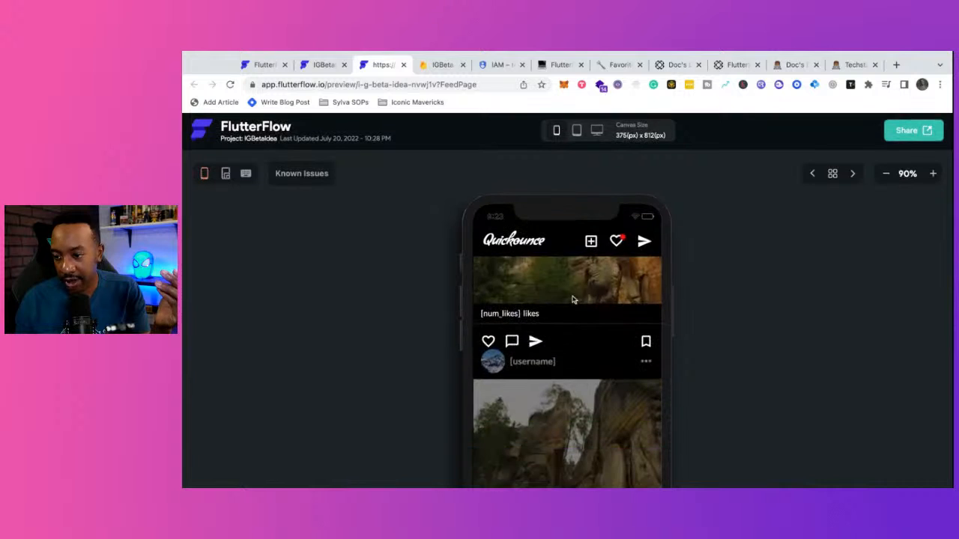
{"action": "scroll", "coordinate": [574, 301], "scroll_direction": "up", "scroll_amount": 3}
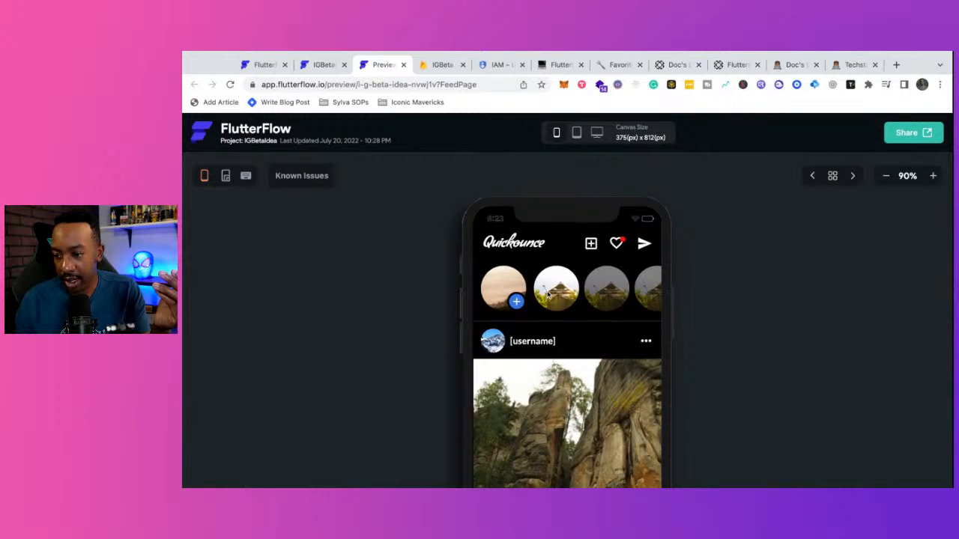
{"action": "scroll", "coordinate": [556, 366], "scroll_direction": "down", "scroll_amount": 5}
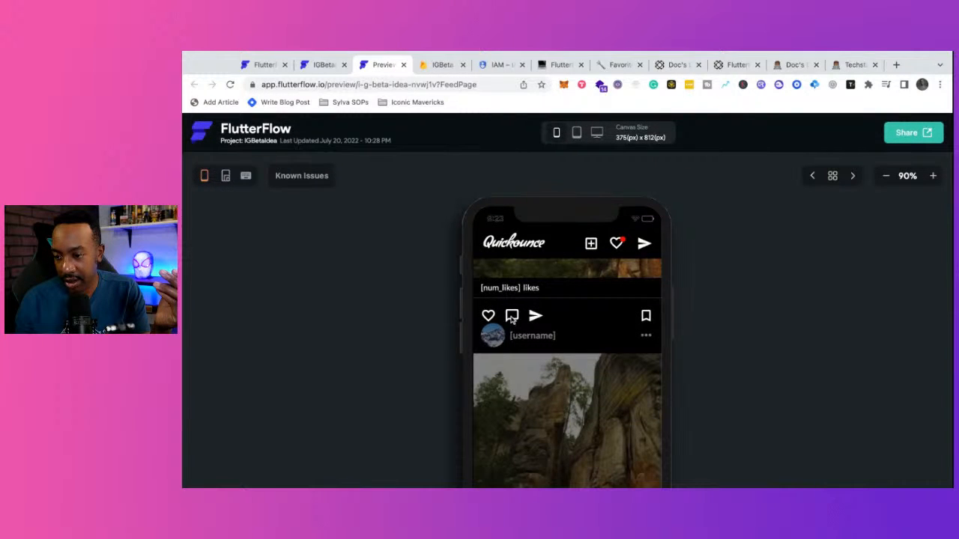
{"action": "scroll", "coordinate": [542, 349], "scroll_direction": "up", "scroll_amount": 5}
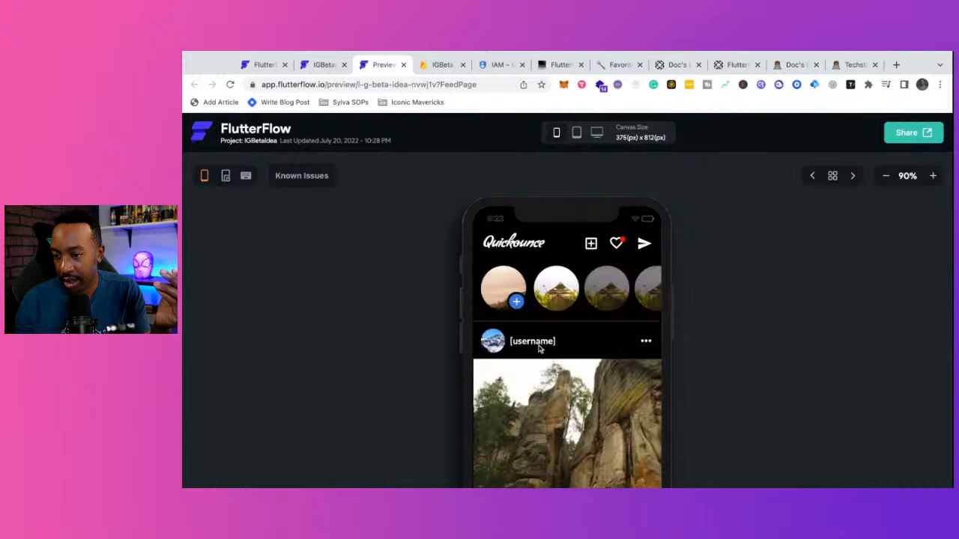
- Try the preview's keyboard and resize-handle toggles, leaving handles on inside a phone device frame
{"action": "left_click", "coordinate": [245, 177]}
{"action": "left_click", "coordinate": [245, 175]}
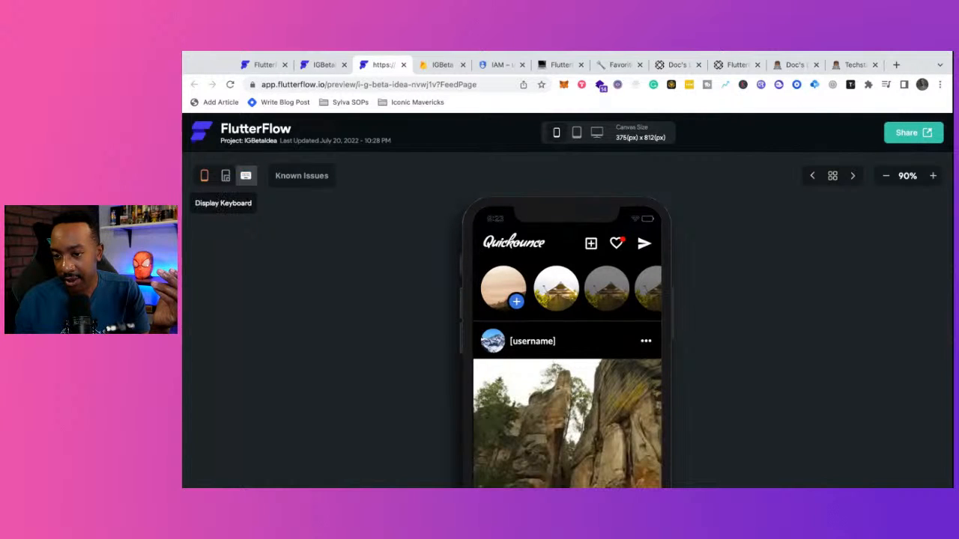
{"action": "left_click", "coordinate": [226, 176]}
{"action": "left_click", "coordinate": [226, 176]}
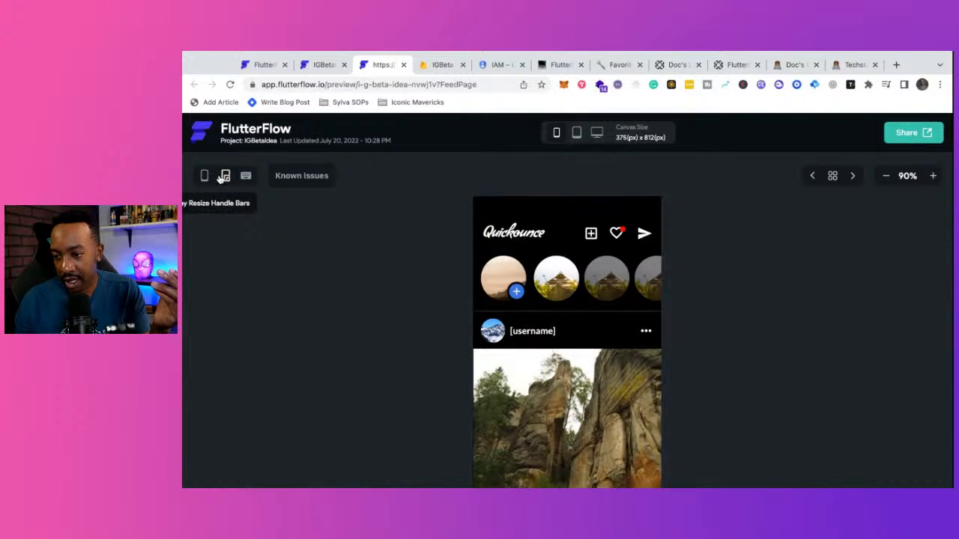
{"action": "left_click", "coordinate": [227, 176]}
{"action": "left_click", "coordinate": [207, 177]}
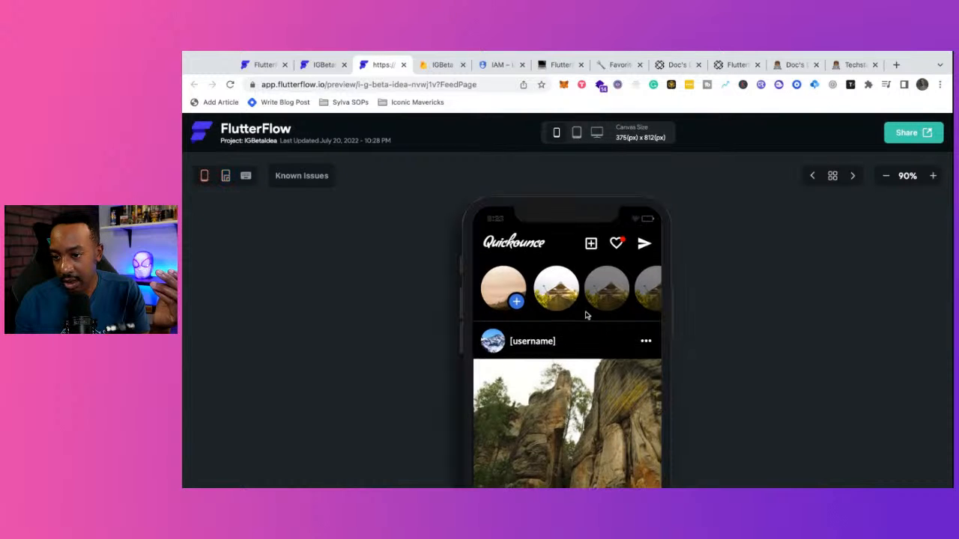
{"action": "scroll", "coordinate": [587, 316], "scroll_direction": "down", "scroll_amount": 5}
{"action": "scroll", "coordinate": [588, 317], "scroll_direction": "up", "scroll_amount": 5}
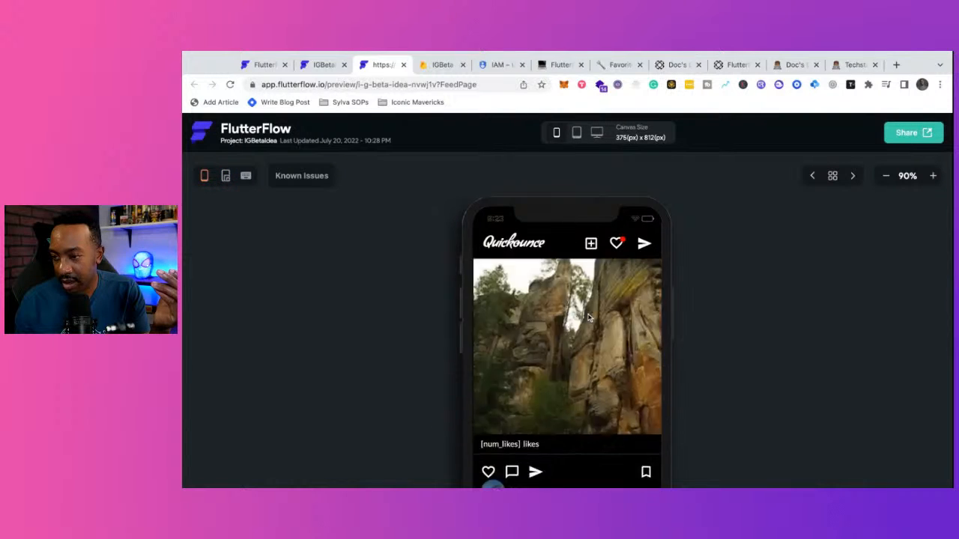
- Copy the preview's public share link and return to the project editor
{"action": "left_click", "coordinate": [897, 136]}
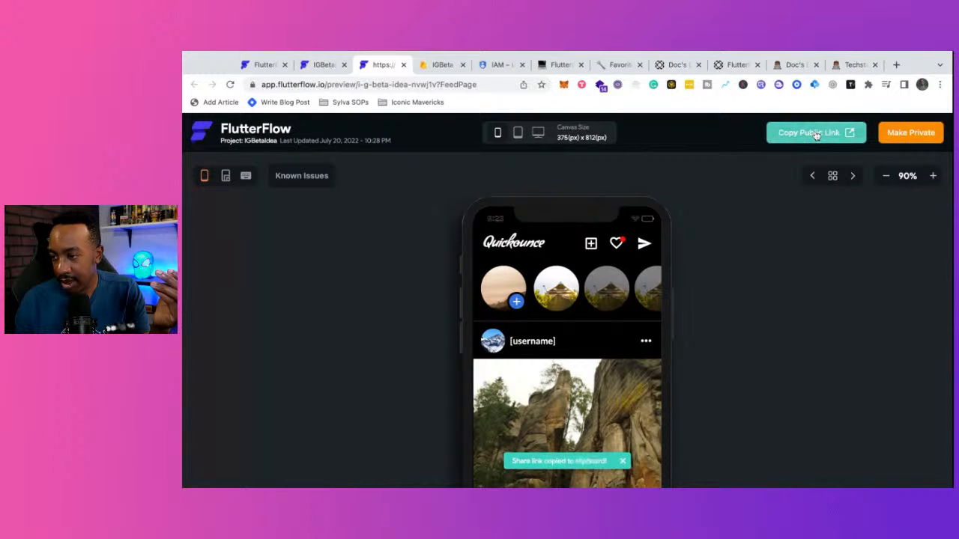
{"action": "left_click", "coordinate": [850, 138]}
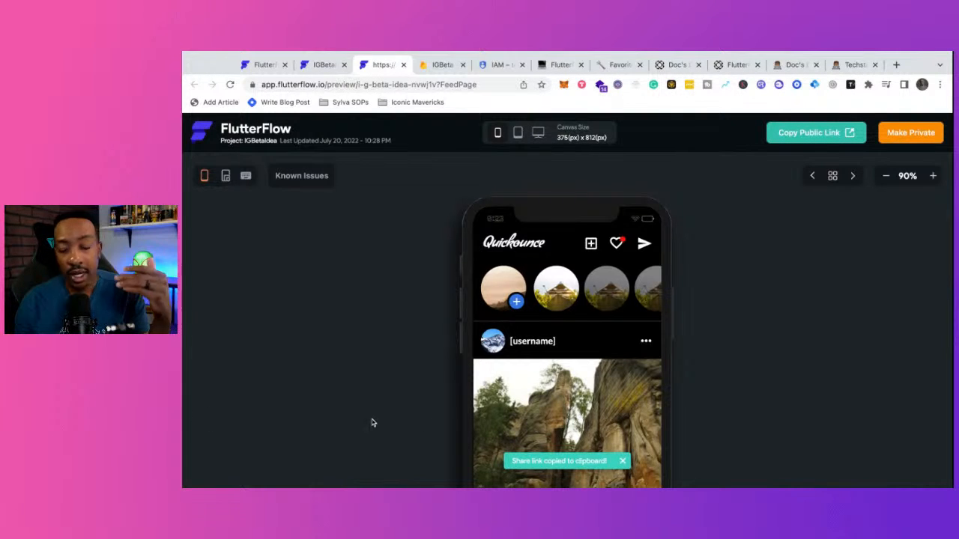
{"action": "scroll", "coordinate": [488, 403], "scroll_direction": "down", "scroll_amount": 3}
{"action": "scroll", "coordinate": [488, 402], "scroll_direction": "up", "scroll_amount": 3}
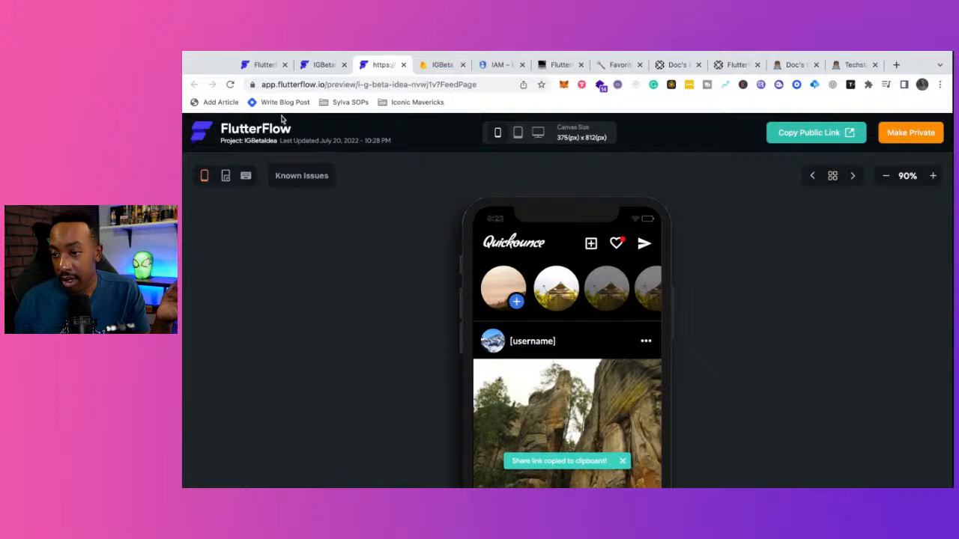
{"action": "left_click", "coordinate": [322, 66]}
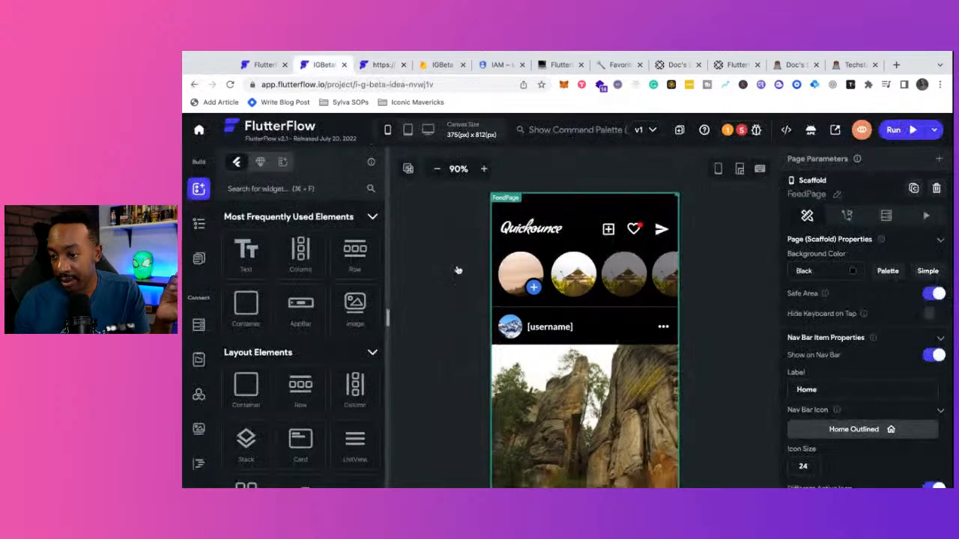
{"action": "left_click", "coordinate": [200, 224]}
{"action": "scroll", "coordinate": [292, 292], "scroll_direction": "down", "scroll_amount": 3}
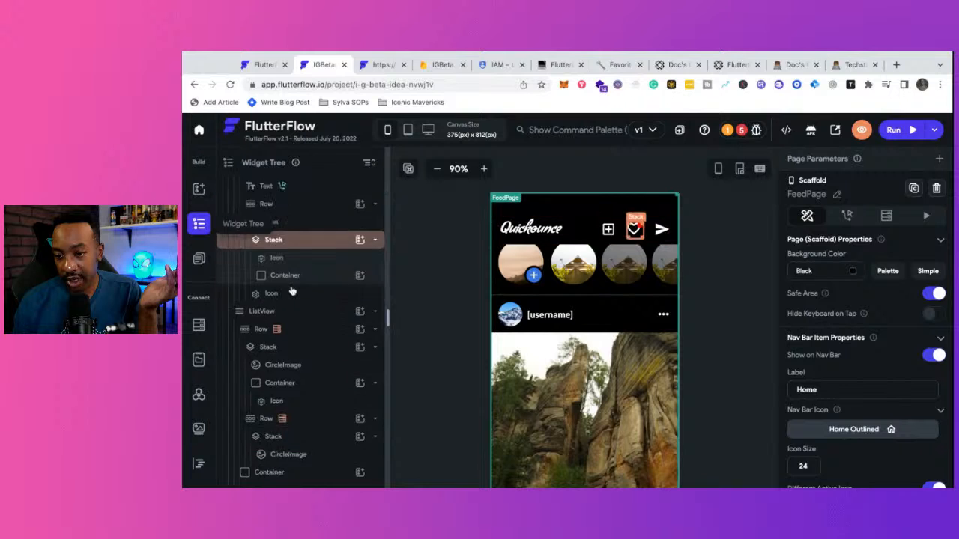
{"action": "left_click", "coordinate": [292, 294]}
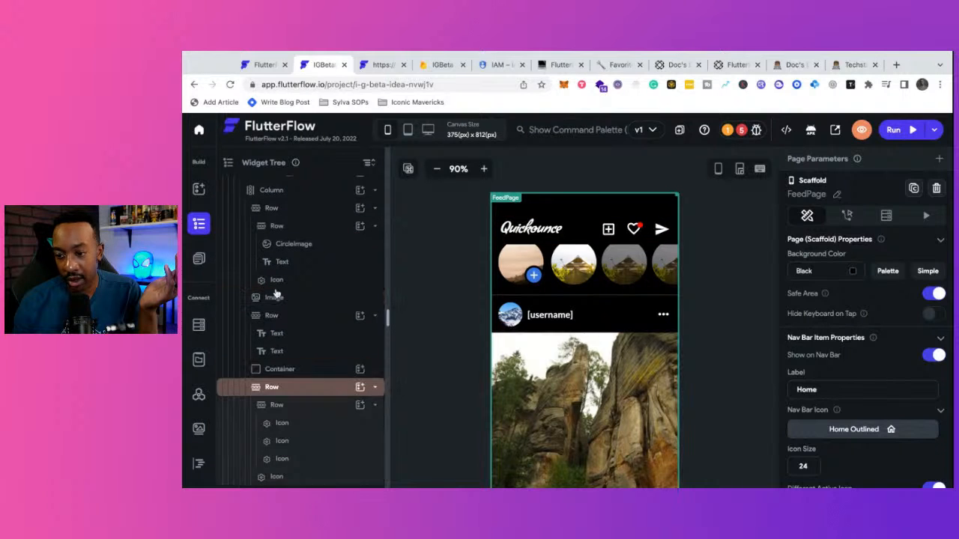
{"action": "scroll", "coordinate": [300, 299], "scroll_direction": "up", "scroll_amount": 5}
{"action": "left_click", "coordinate": [198, 190]}
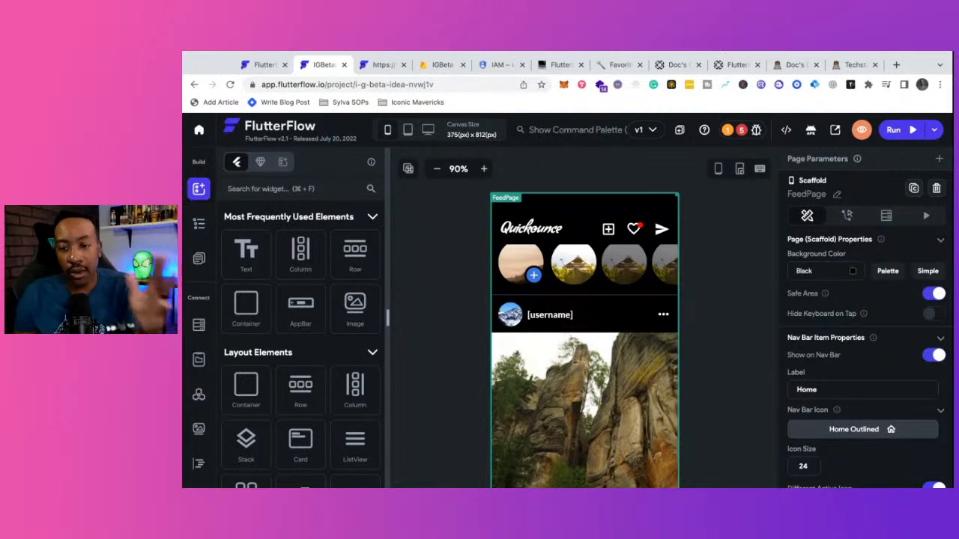
{"action": "left_click", "coordinate": [199, 225]}
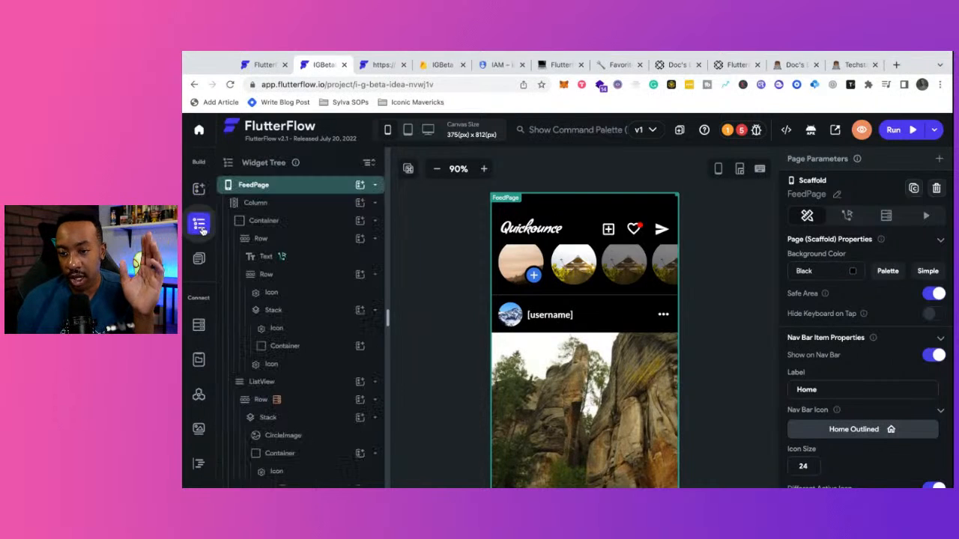
{"action": "left_click", "coordinate": [199, 325]}
{"action": "left_click", "coordinate": [200, 364]}
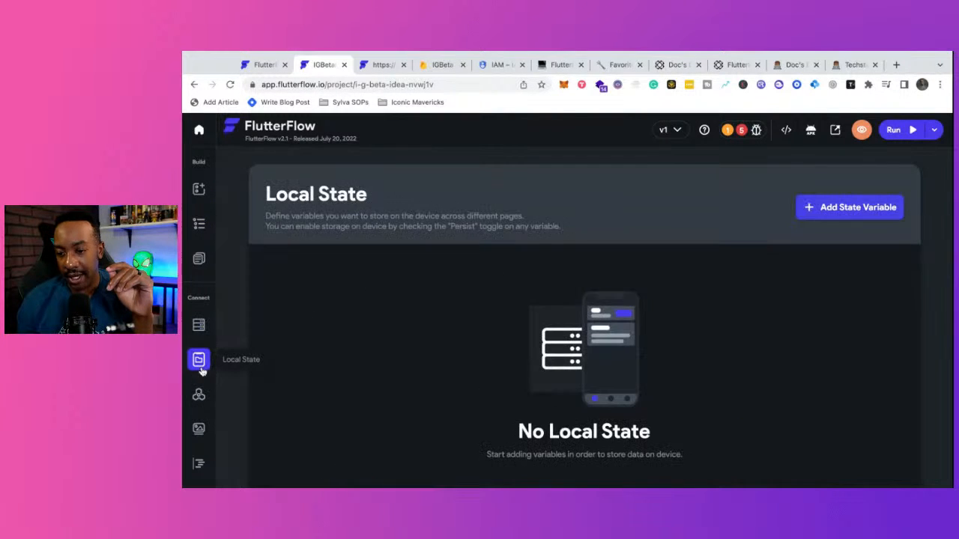
{"action": "left_click", "coordinate": [199, 398]}
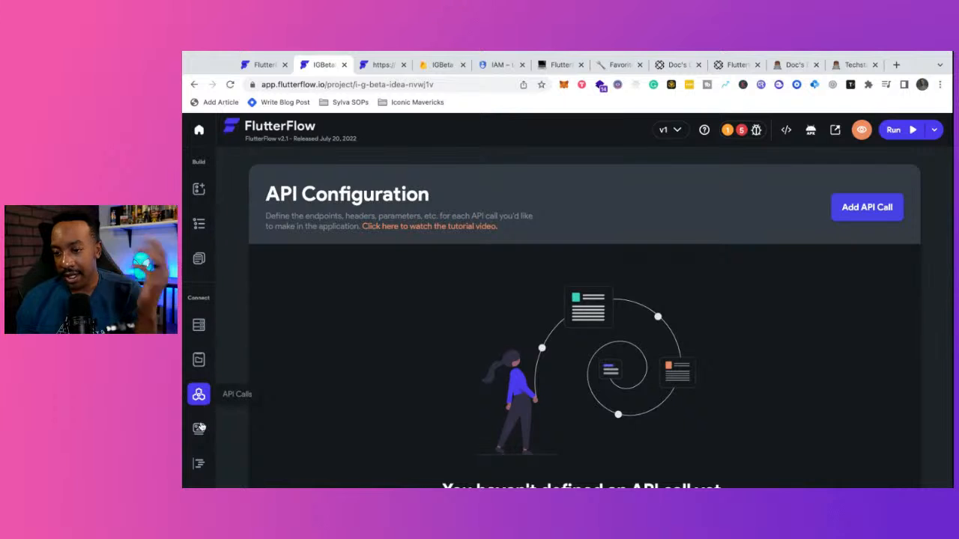
{"action": "left_click", "coordinate": [198, 428]}
{"action": "left_click", "coordinate": [199, 397]}
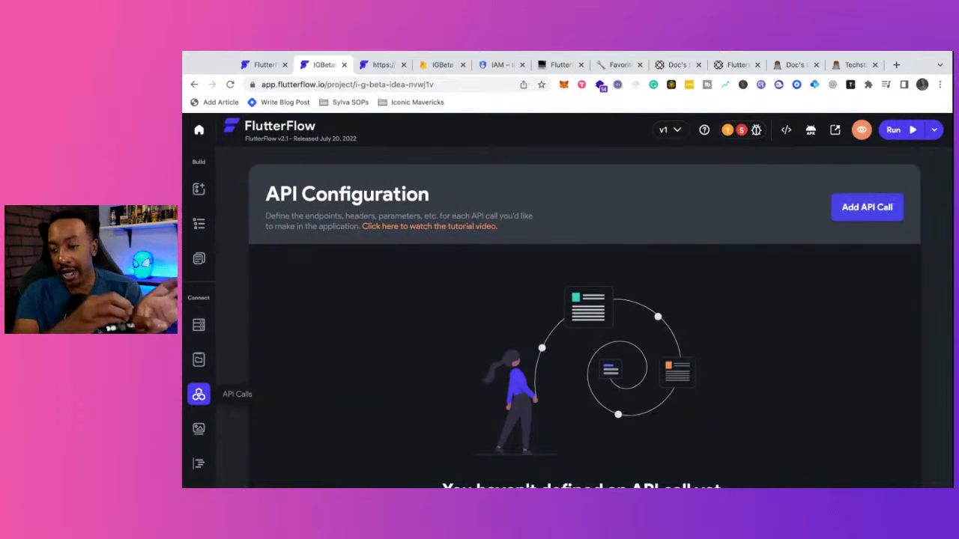
{"action": "scroll", "coordinate": [200, 402], "scroll_direction": "down", "scroll_amount": 1}
{"action": "left_click", "coordinate": [199, 397]}
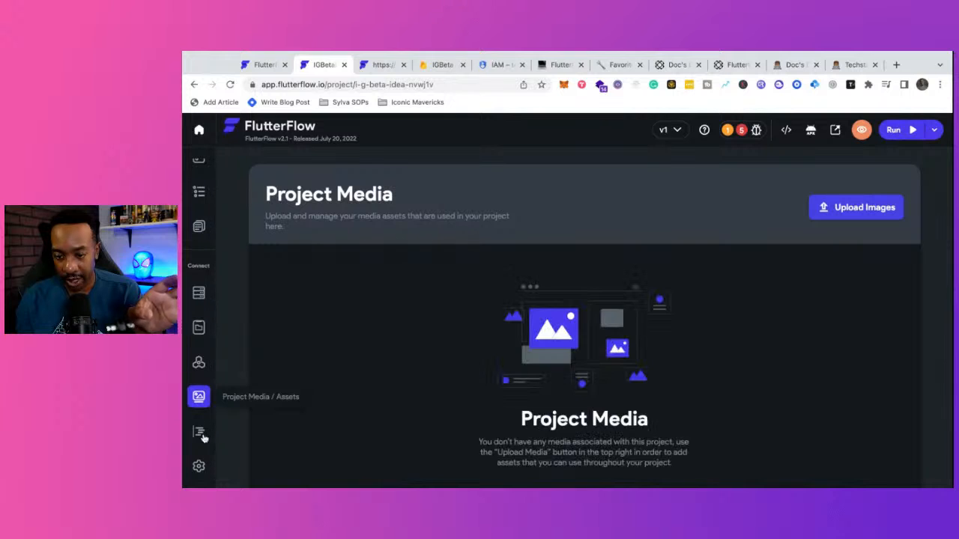
{"action": "left_click", "coordinate": [200, 436]}
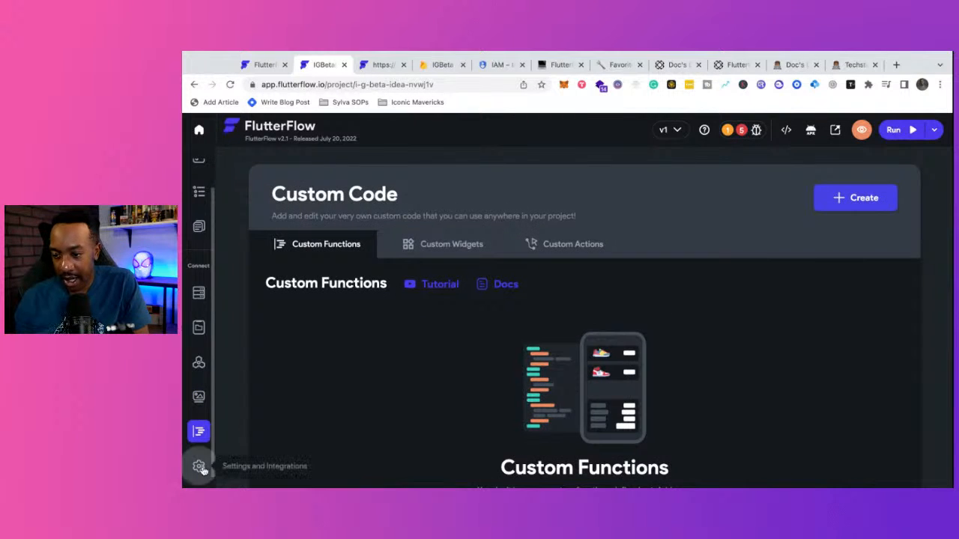
{"action": "left_click", "coordinate": [199, 466]}
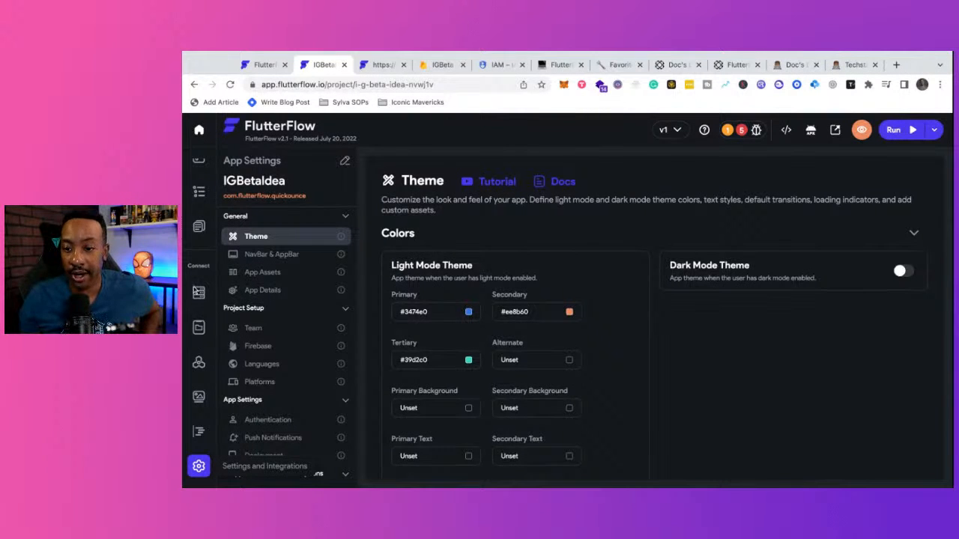
{"action": "scroll", "coordinate": [192, 219], "scroll_direction": "up", "scroll_amount": 1}
{"action": "left_click", "coordinate": [199, 192]}
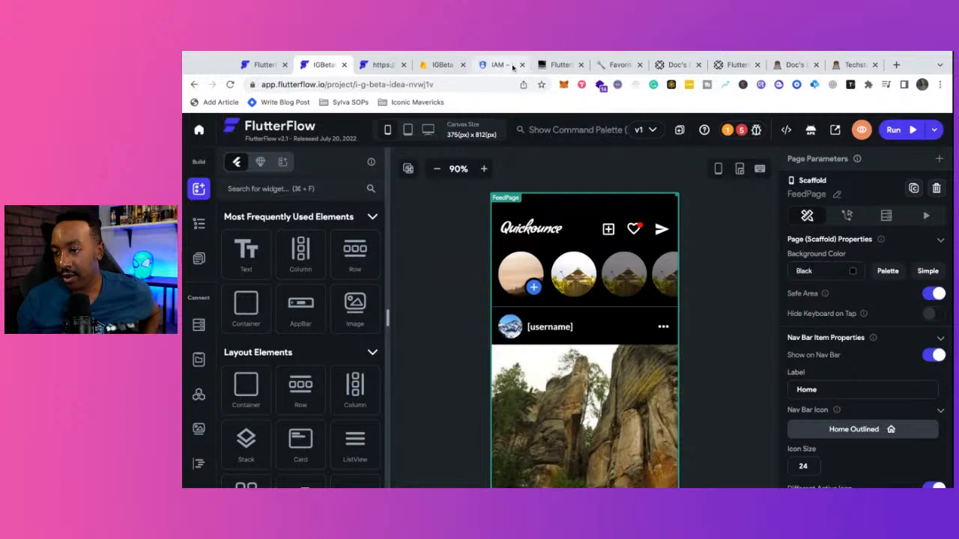
- In the FlutterFlow for Beginners notes, collapse the Connect Firebase to FlutterFlow toggle and scroll to the top
{"action": "left_click", "coordinate": [558, 65]}
{"action": "scroll", "coordinate": [536, 262], "scroll_direction": "up", "scroll_amount": 15}
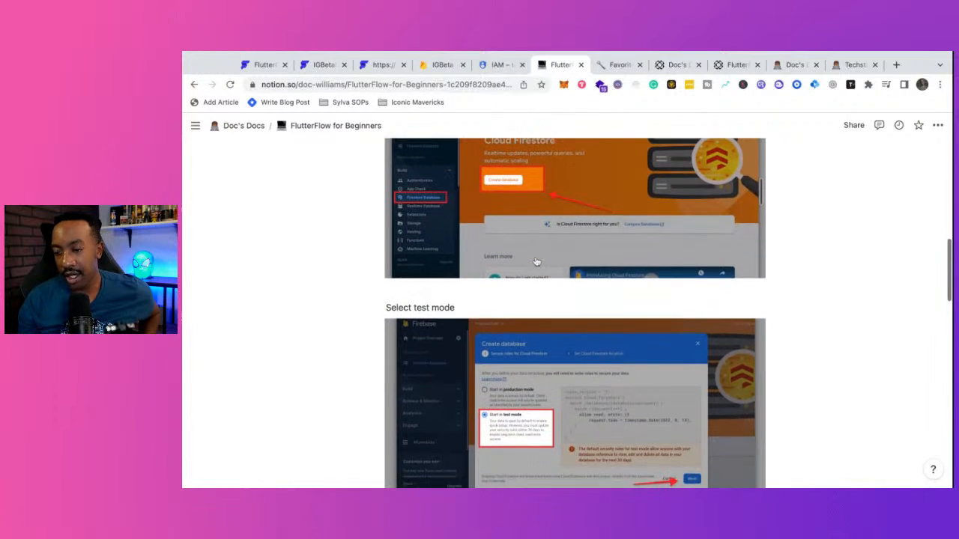
{"action": "scroll", "coordinate": [427, 234], "scroll_direction": "down", "scroll_amount": 5}
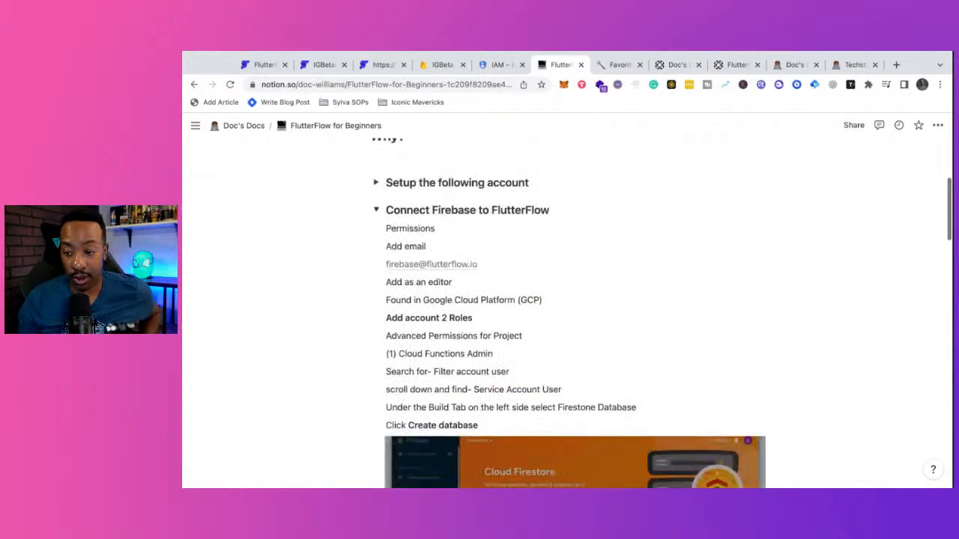
{"action": "left_click", "coordinate": [378, 212]}
{"action": "scroll", "coordinate": [542, 417], "scroll_direction": "down", "scroll_amount": 10}
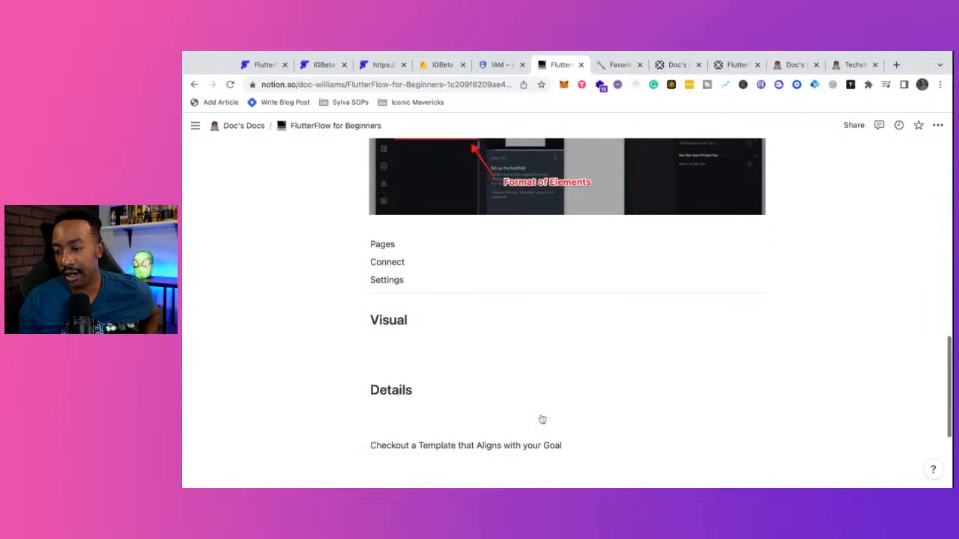
{"action": "scroll", "coordinate": [542, 418], "scroll_direction": "up", "scroll_amount": 8}
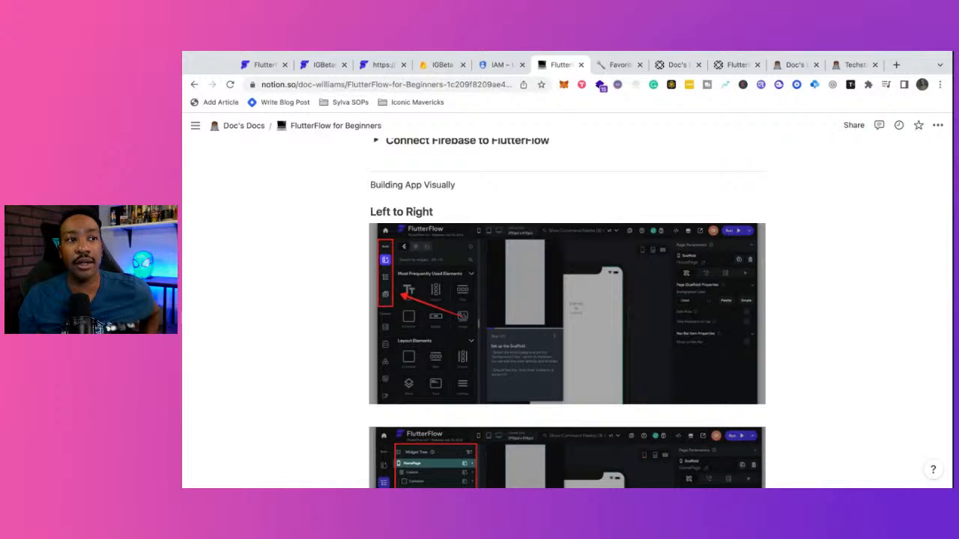
{"action": "scroll", "coordinate": [585, 416], "scroll_direction": "down", "scroll_amount": 10}
{"action": "scroll", "coordinate": [585, 416], "scroll_direction": "up", "scroll_amount": 15}
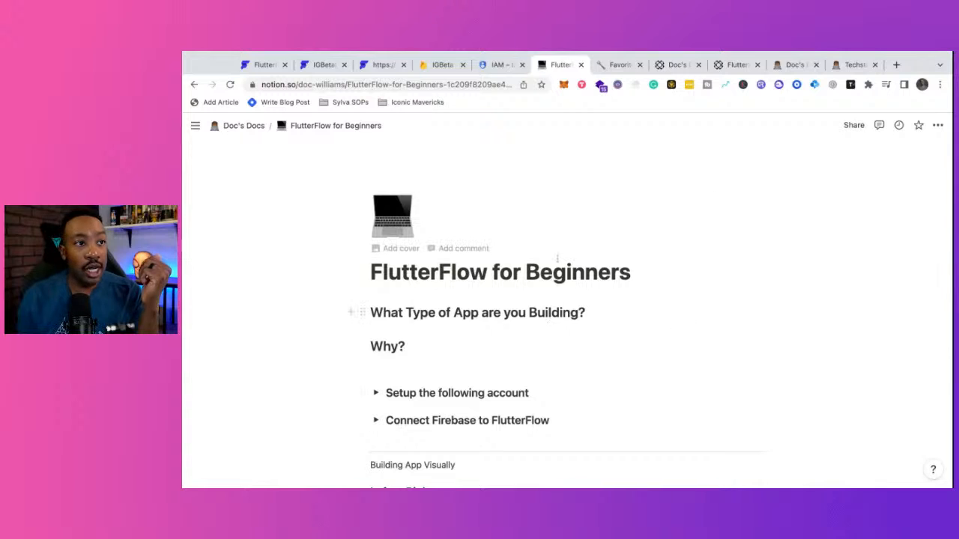
{"action": "left_click", "coordinate": [180, 259]}
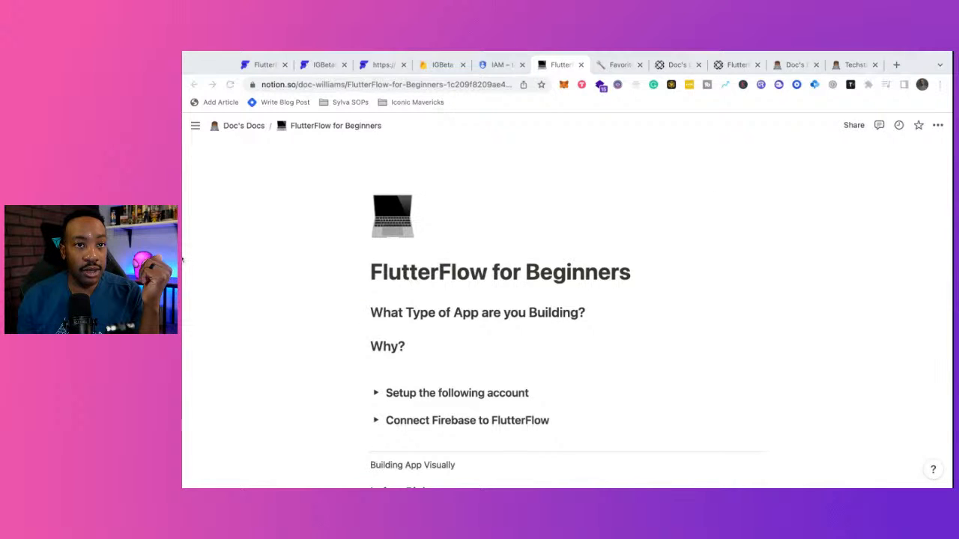